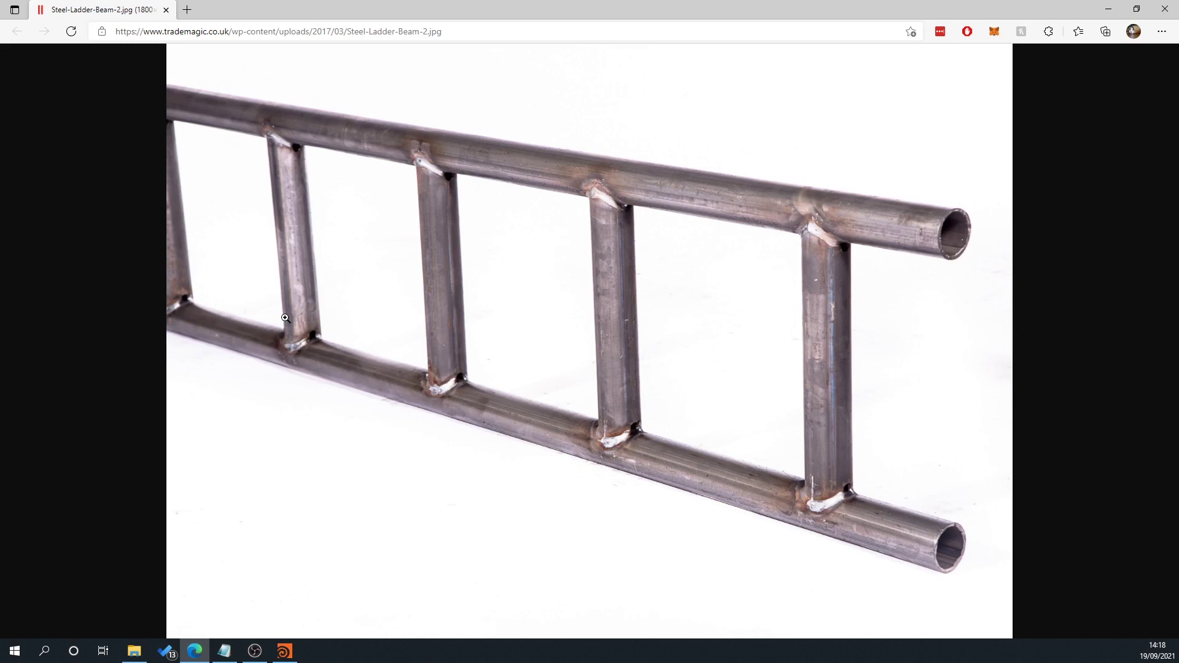
# Step: Examine the rails and rungs in the steel ladder beam reference photo, and switch to Houdini
pyautogui.click(351, 340)
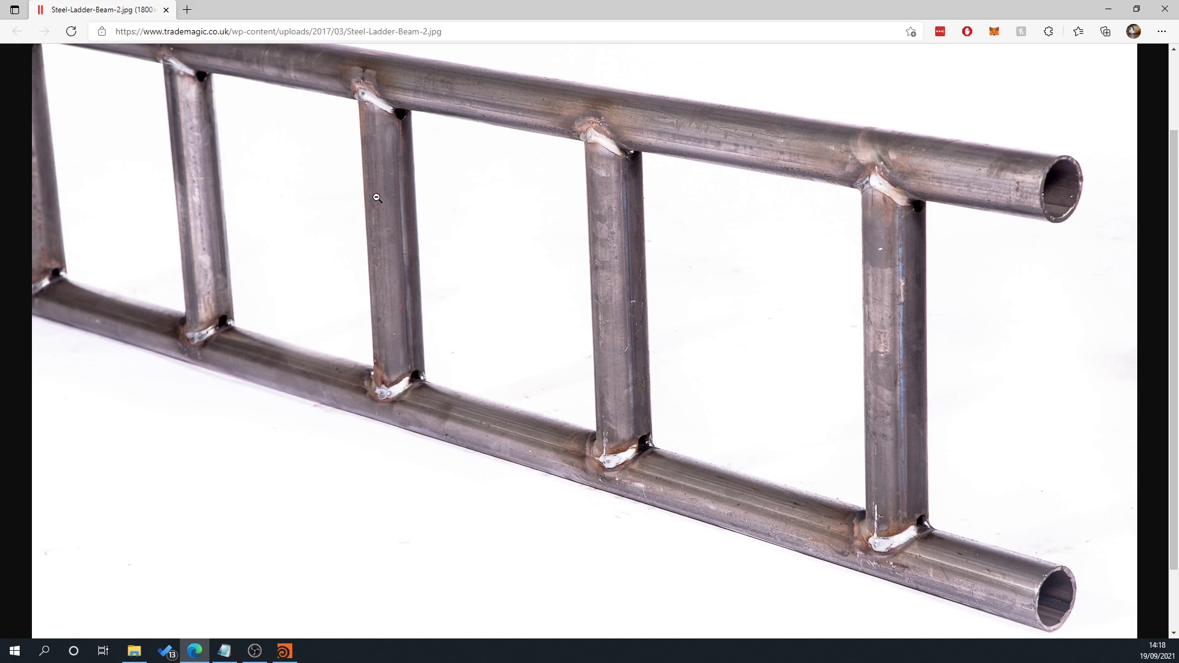
pyautogui.click(612, 321)
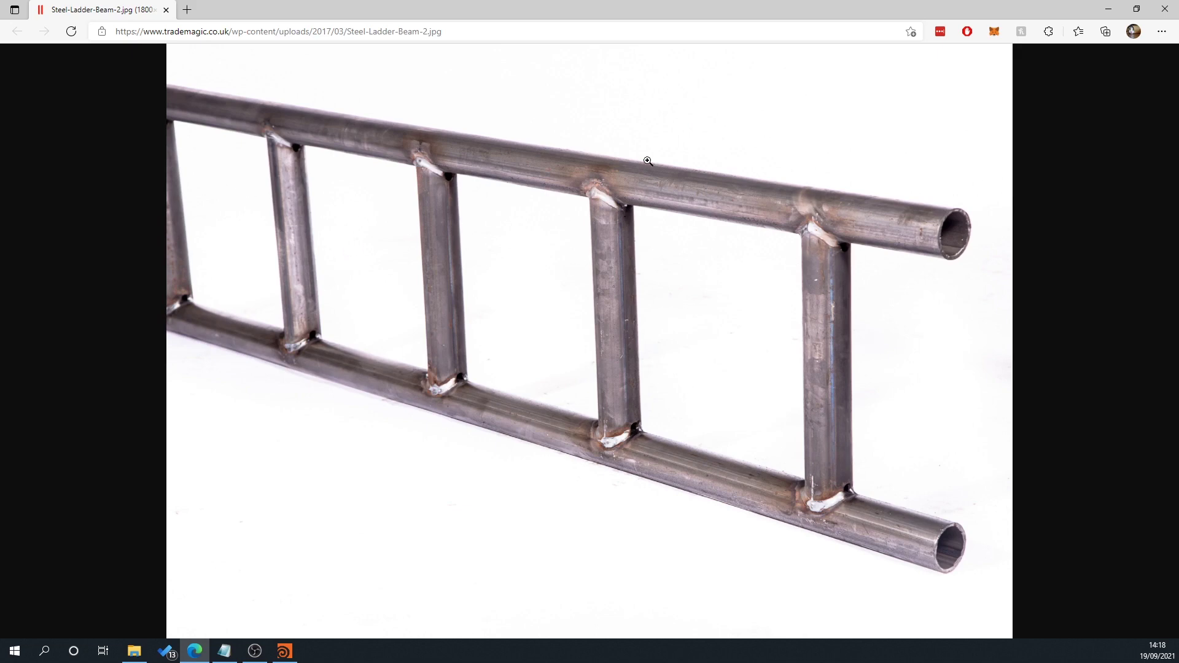
pyautogui.doubleClick(703, 17)
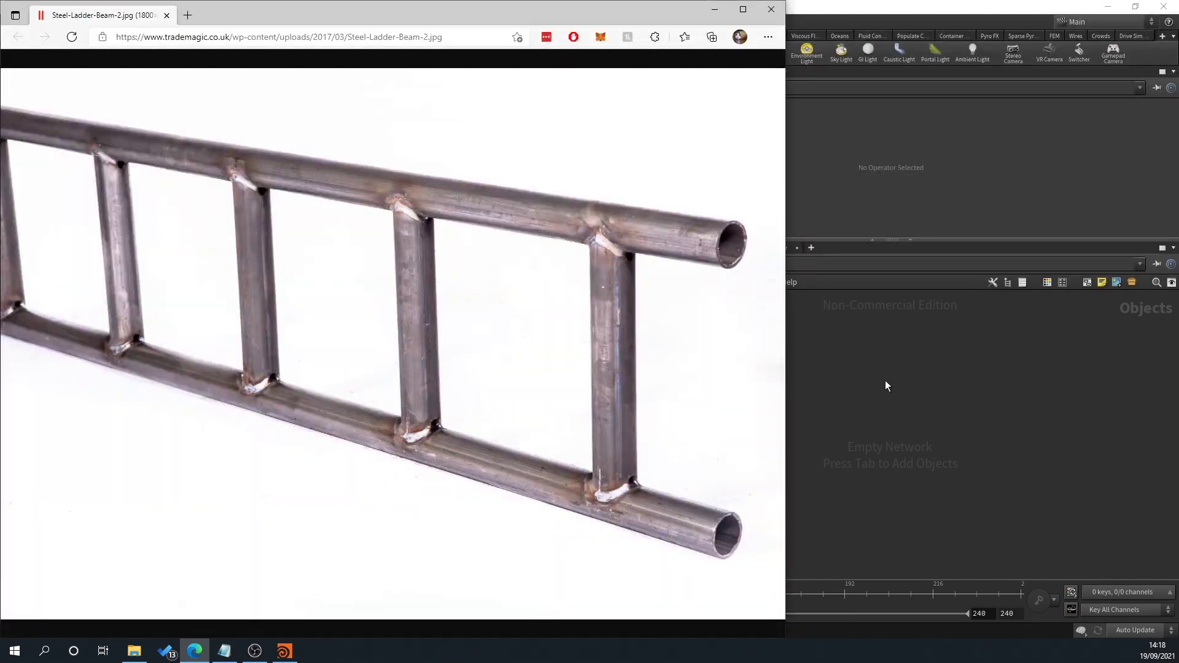
pyautogui.click(885, 385)
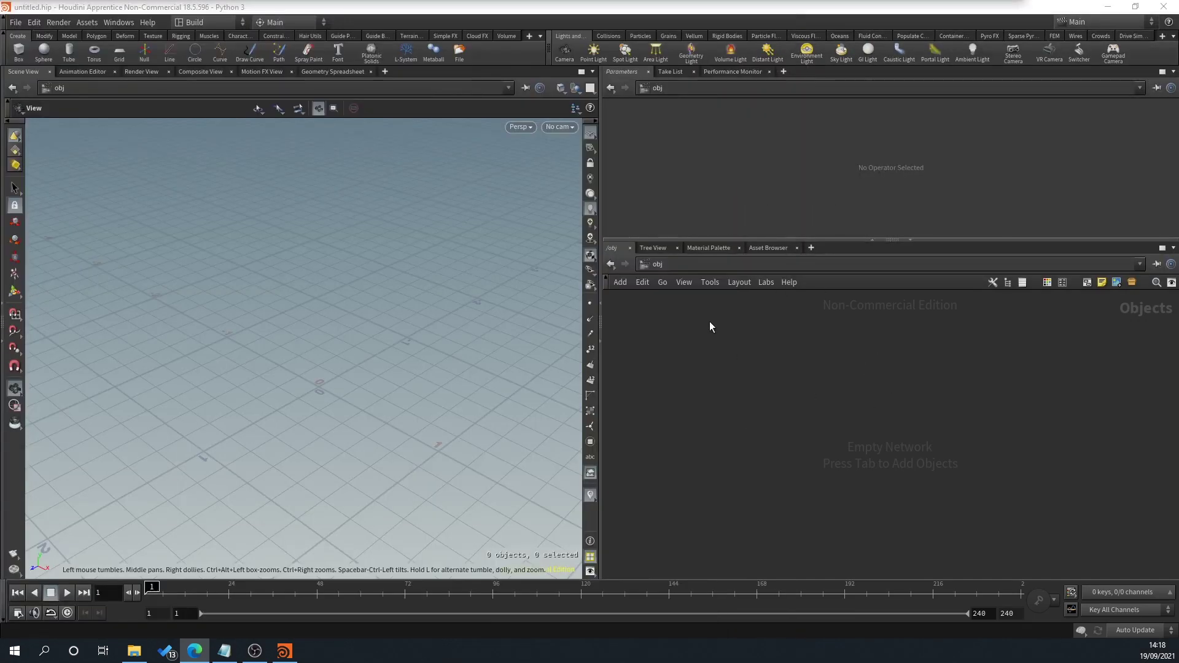
# Step: Create a Geometry object in the empty object network and name it Ladder
pyautogui.press('Tab')
pyautogui.write('geo')
pyautogui.press('Return')
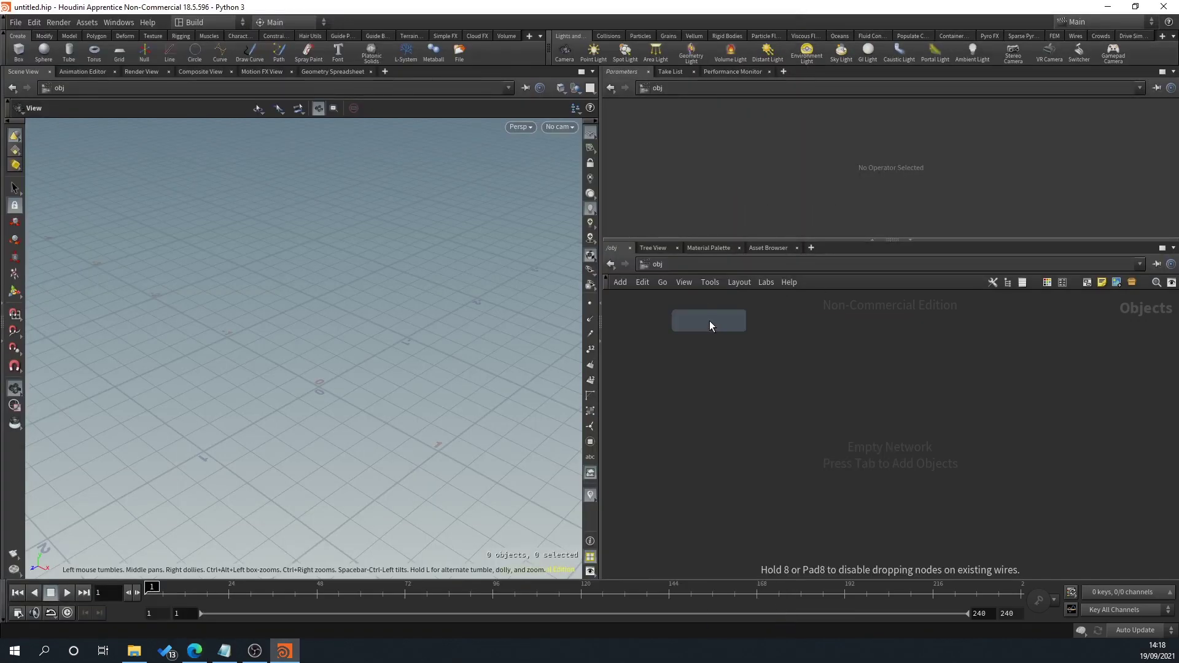
pyautogui.click(772, 392)
pyautogui.doubleClick(823, 396)
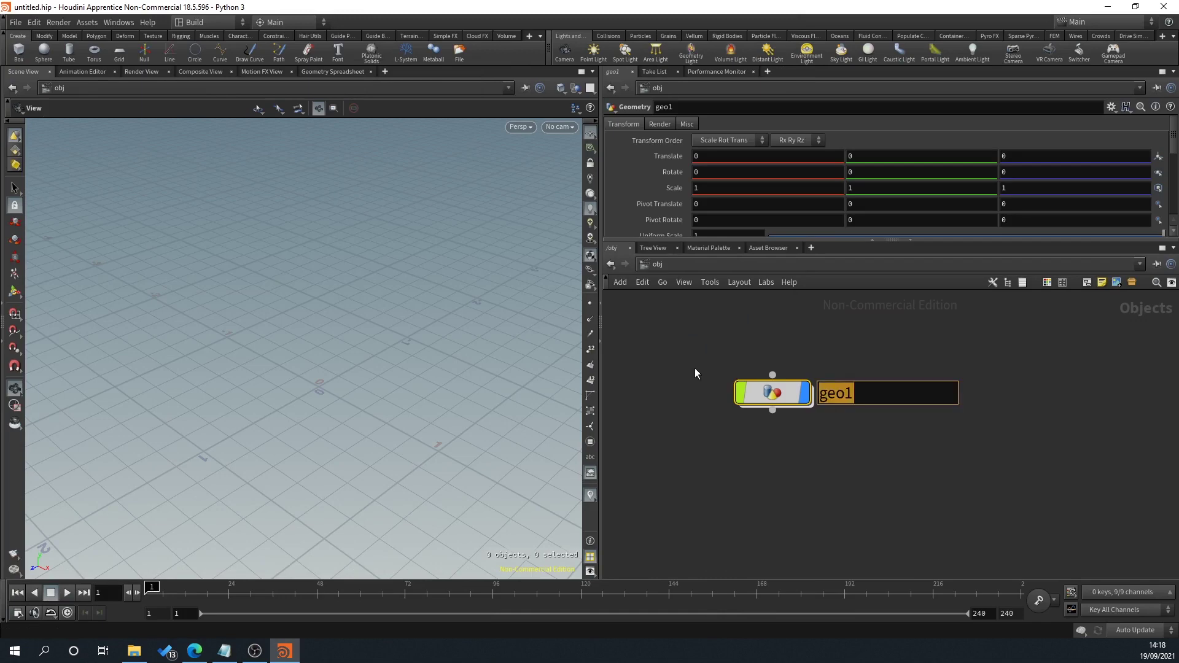
pyautogui.write('Ladder')
pyautogui.press('Return')
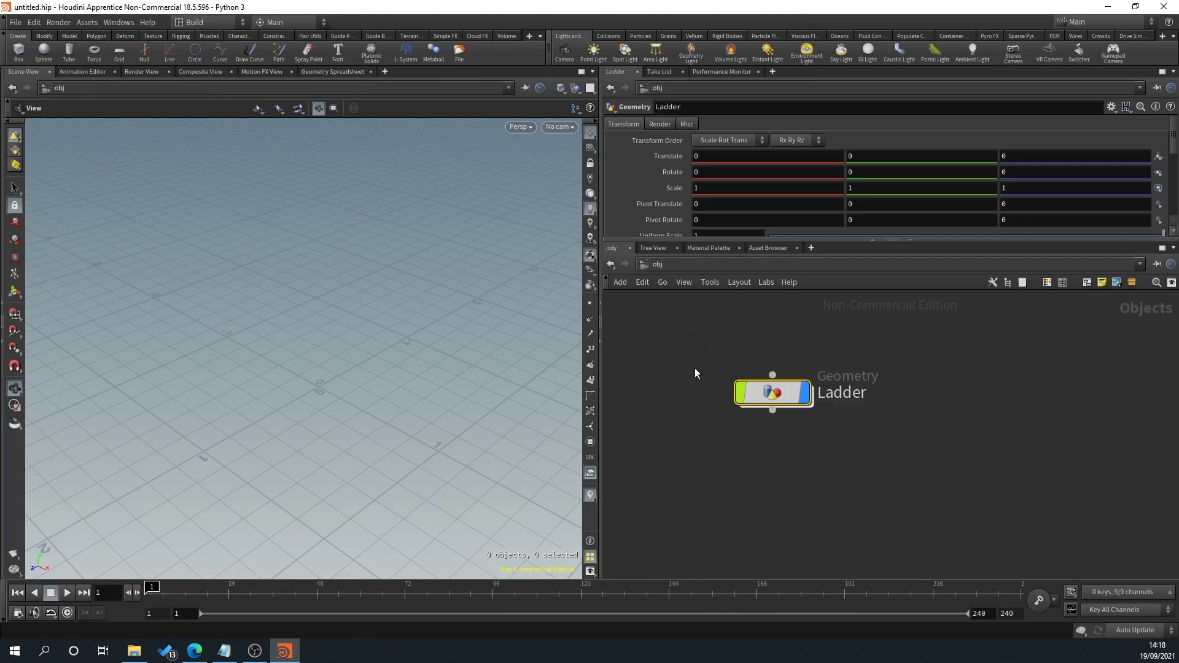
# Step: Inside the Ladder object, add a Line node and name it Height
pyautogui.doubleClick(770, 400)
pyautogui.press('Tab')
pyautogui.moveTo(789, 356)
pyautogui.write('line')
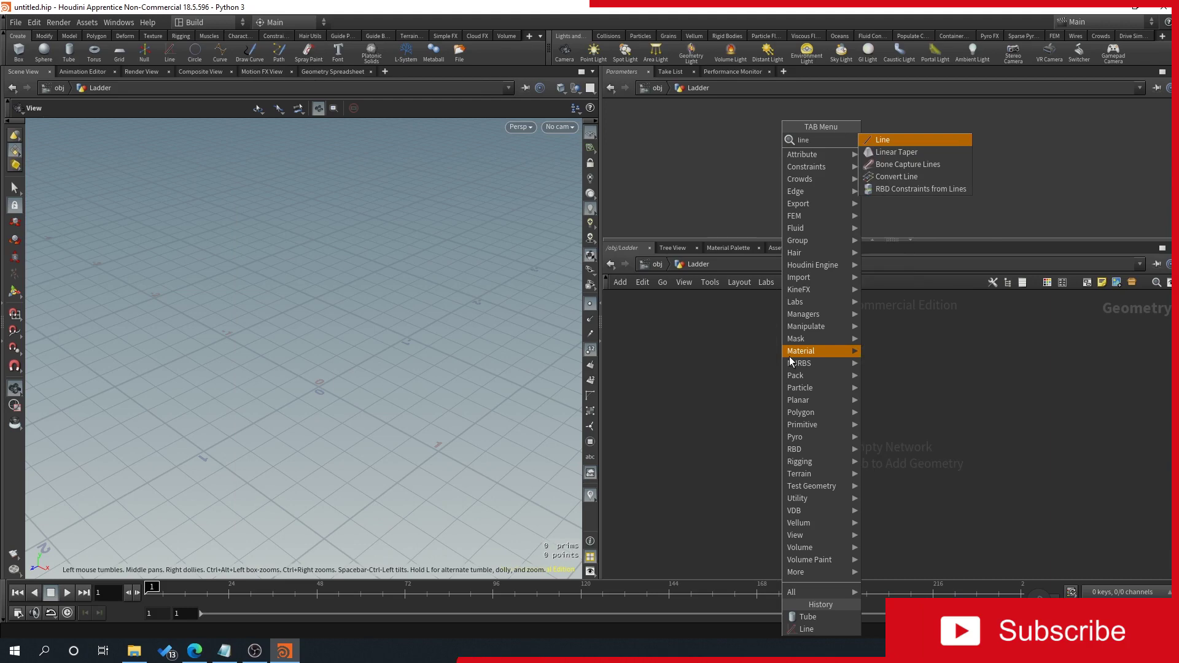
pyautogui.press('Return')
pyautogui.click(743, 347)
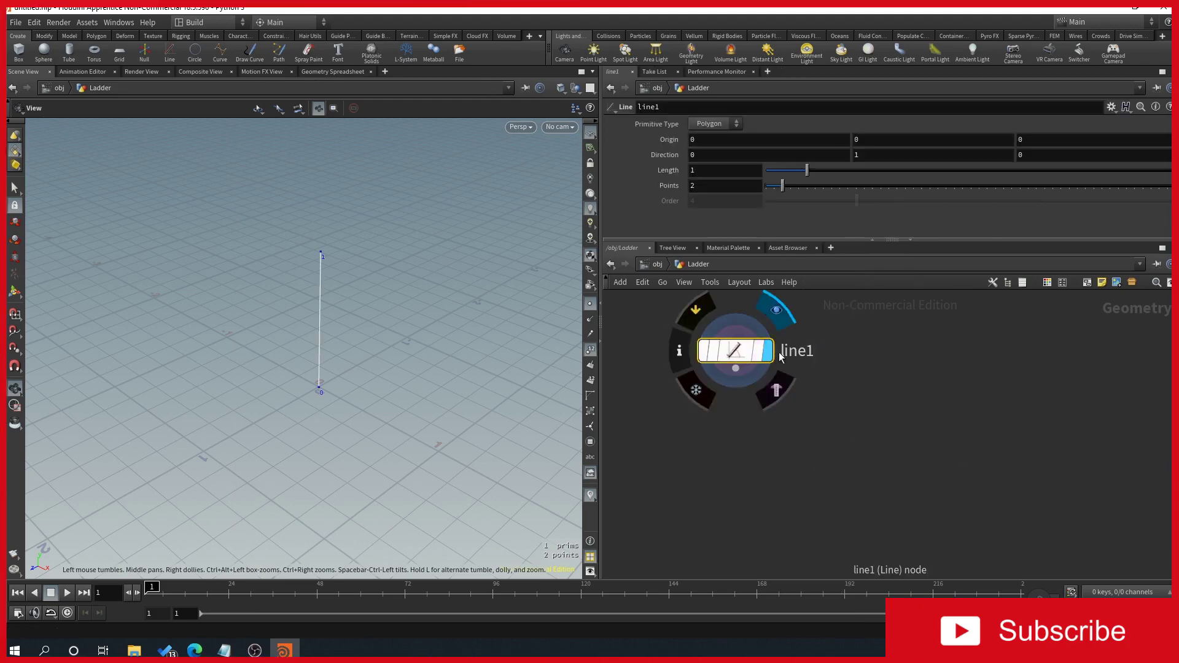
pyautogui.write('Height')
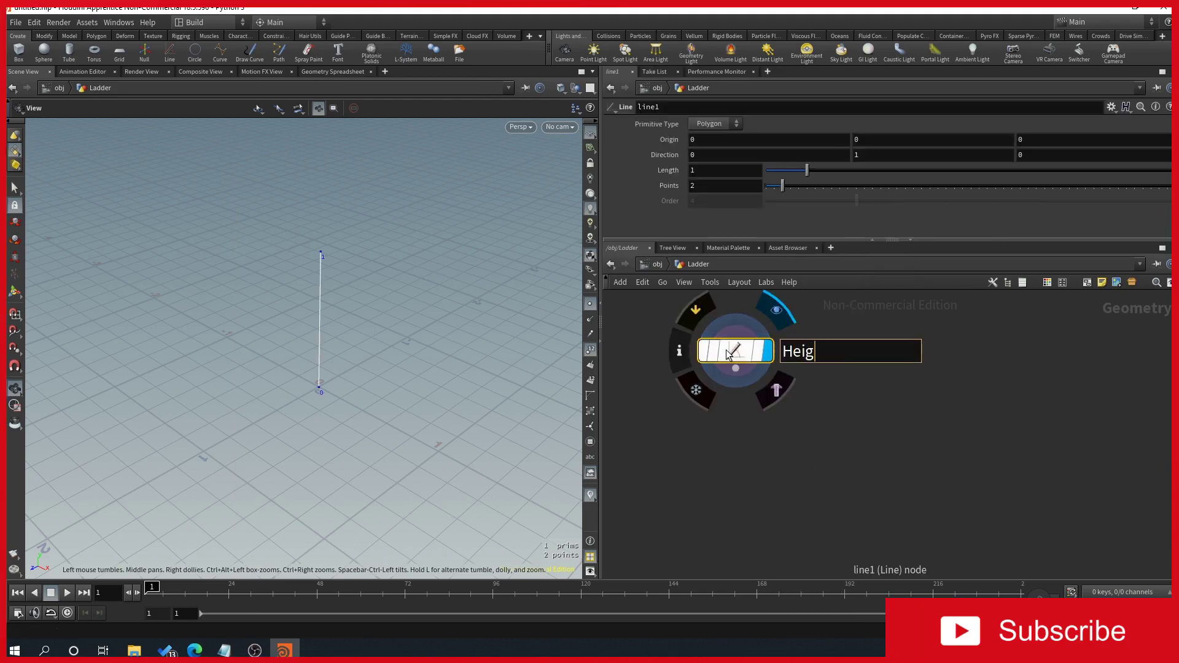
pyautogui.press('Return')
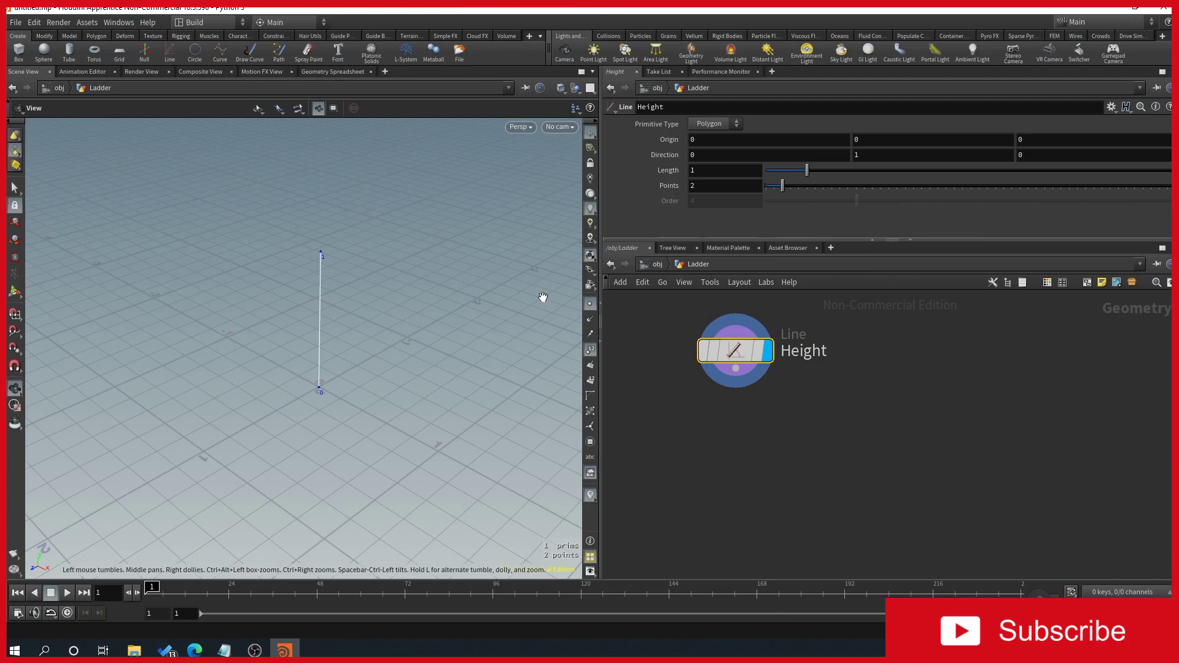
# Step: Add a second Line node beside the Height node and name it Width
pyautogui.press('Tab')
pyautogui.moveTo(888, 364)
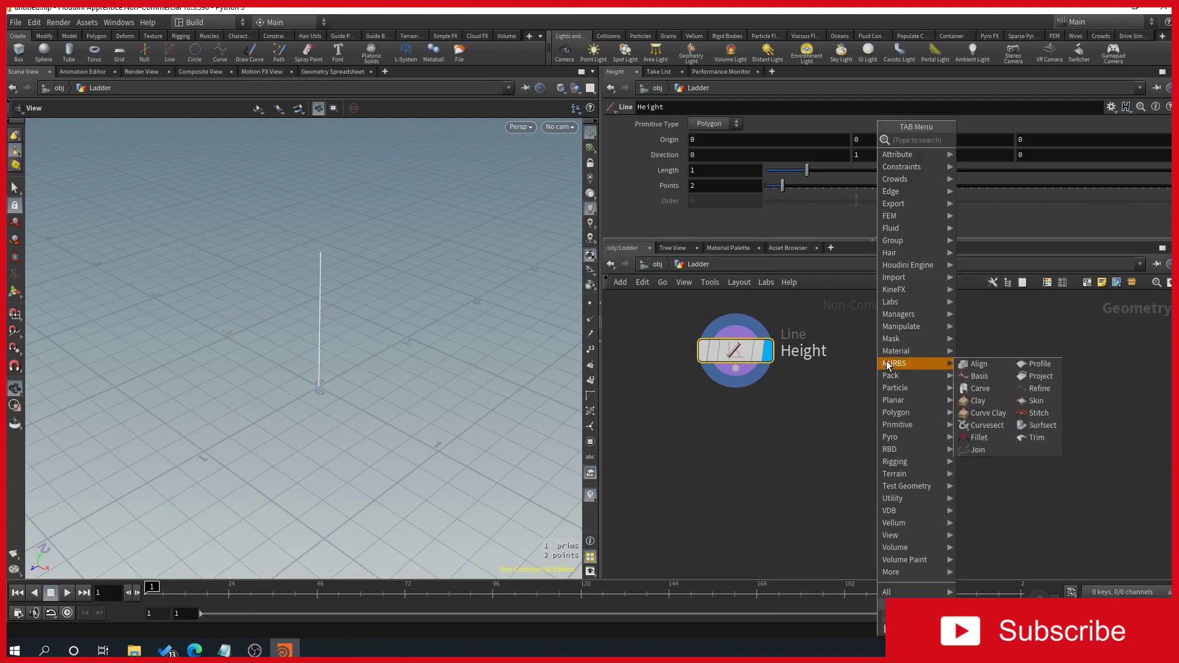
pyautogui.write('lin')
pyautogui.press('Return')
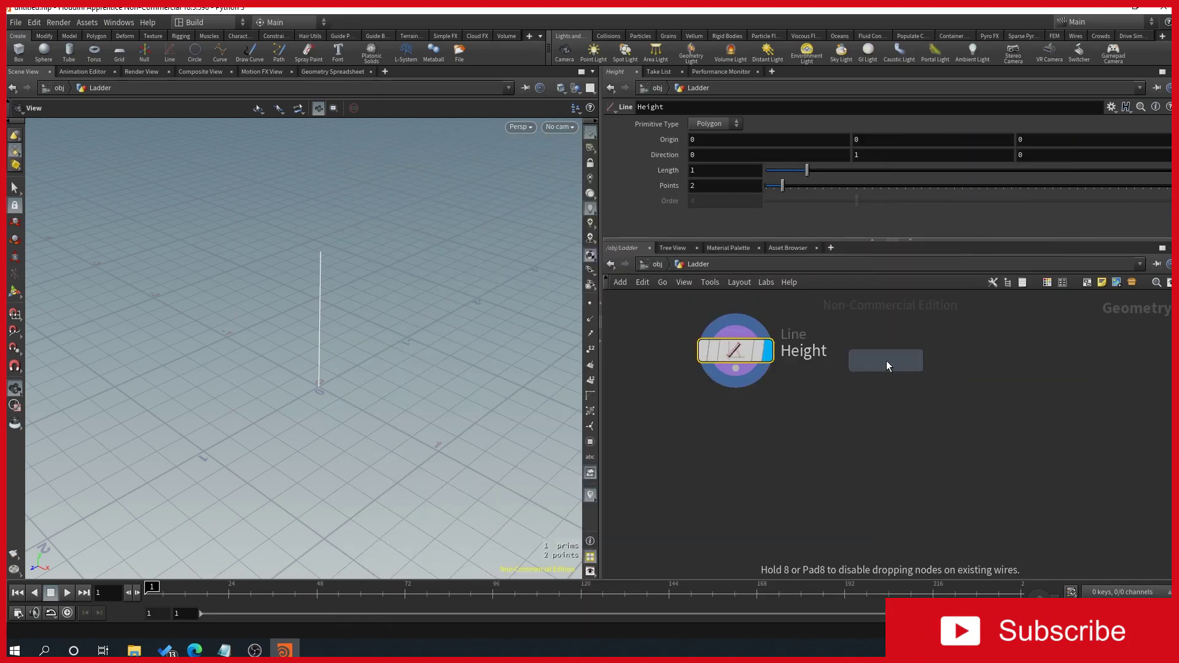
pyautogui.click(930, 355)
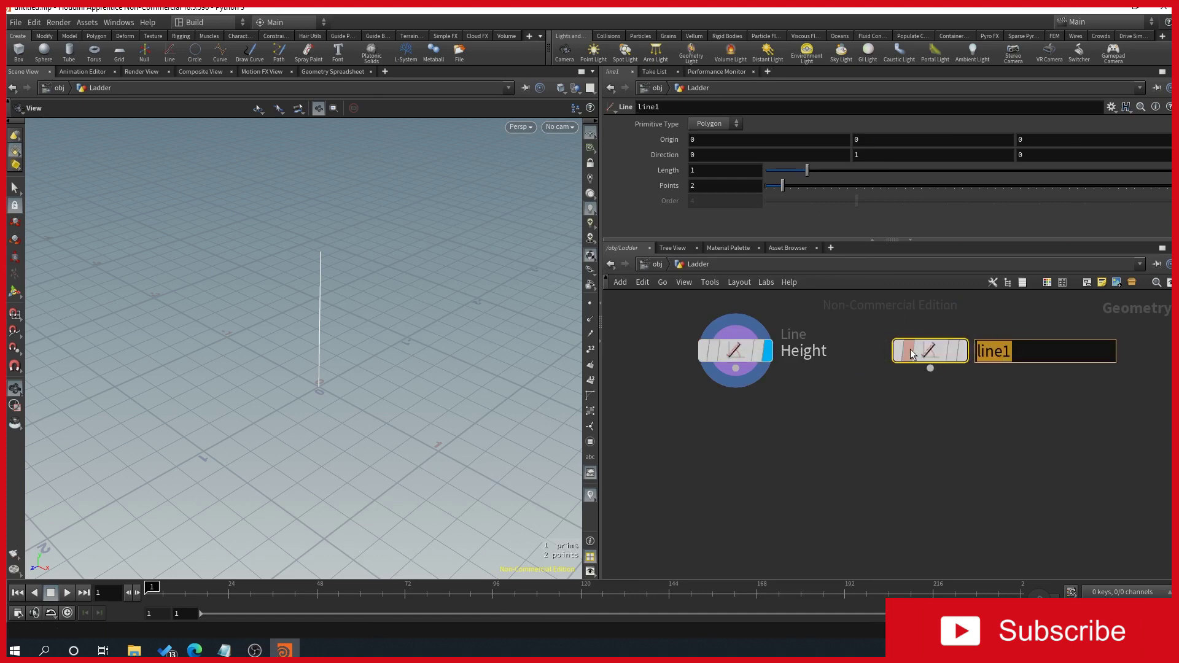
pyautogui.write('Width')
pyautogui.press('Return')
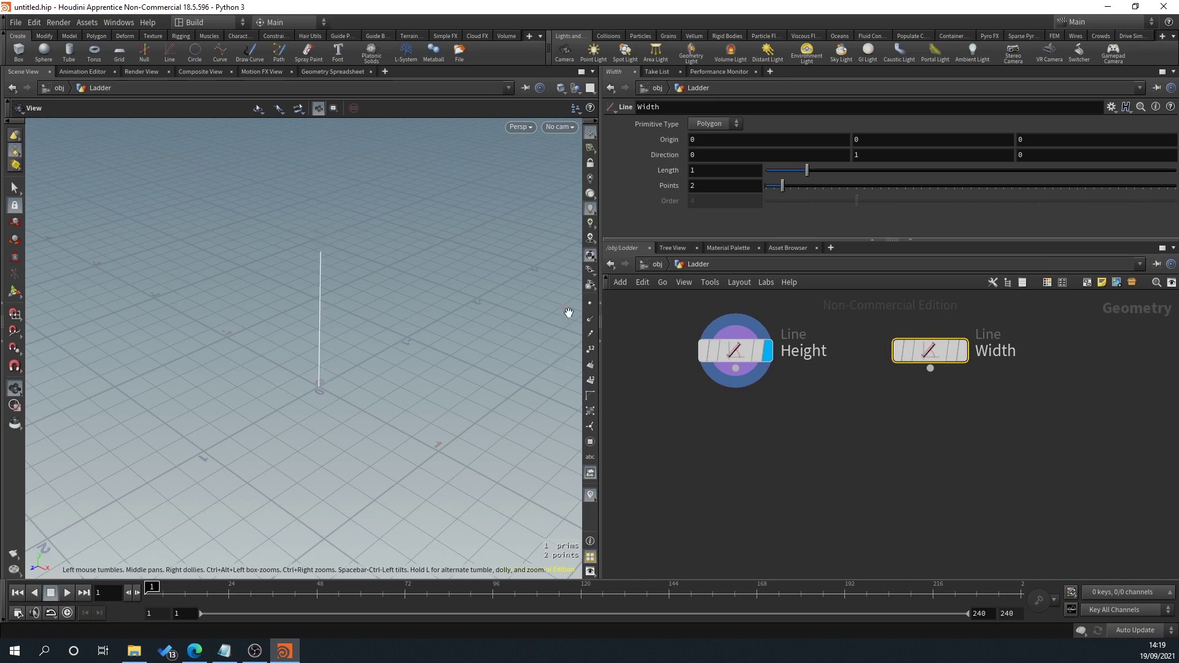
# Step: Turn on the display of points and point numbers in the viewport
pyautogui.click(591, 304)
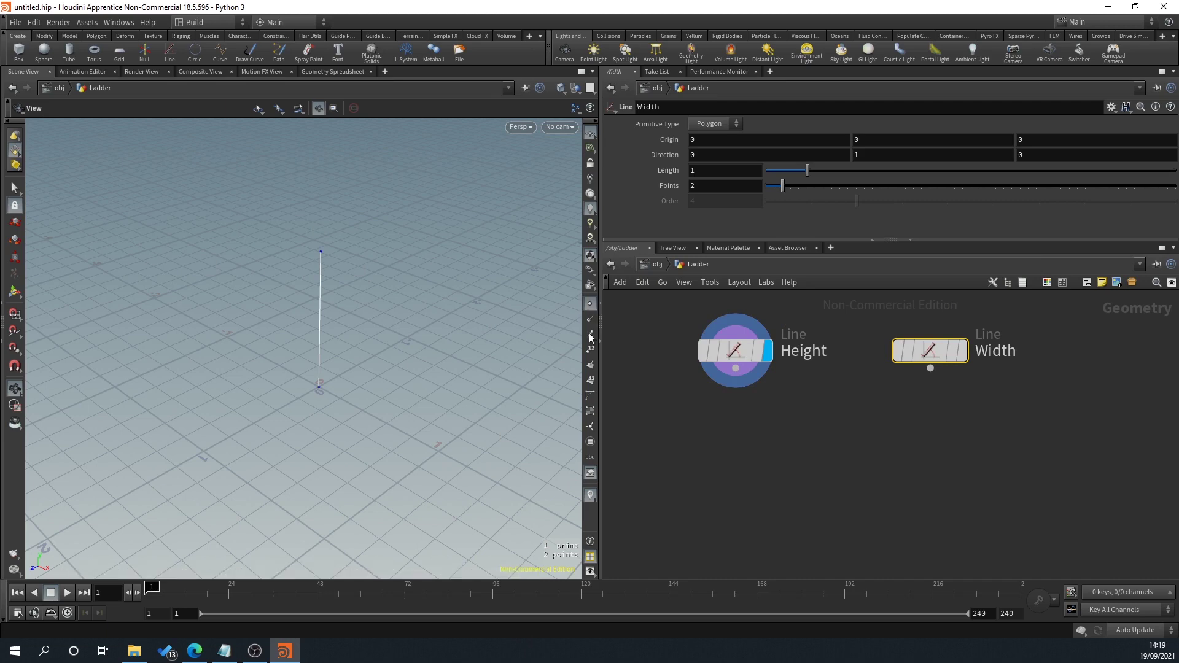
pyautogui.click(590, 350)
pyautogui.moveTo(389, 413); pyautogui.dragTo(311, 171)
pyautogui.scroll(-3, 757, 463)
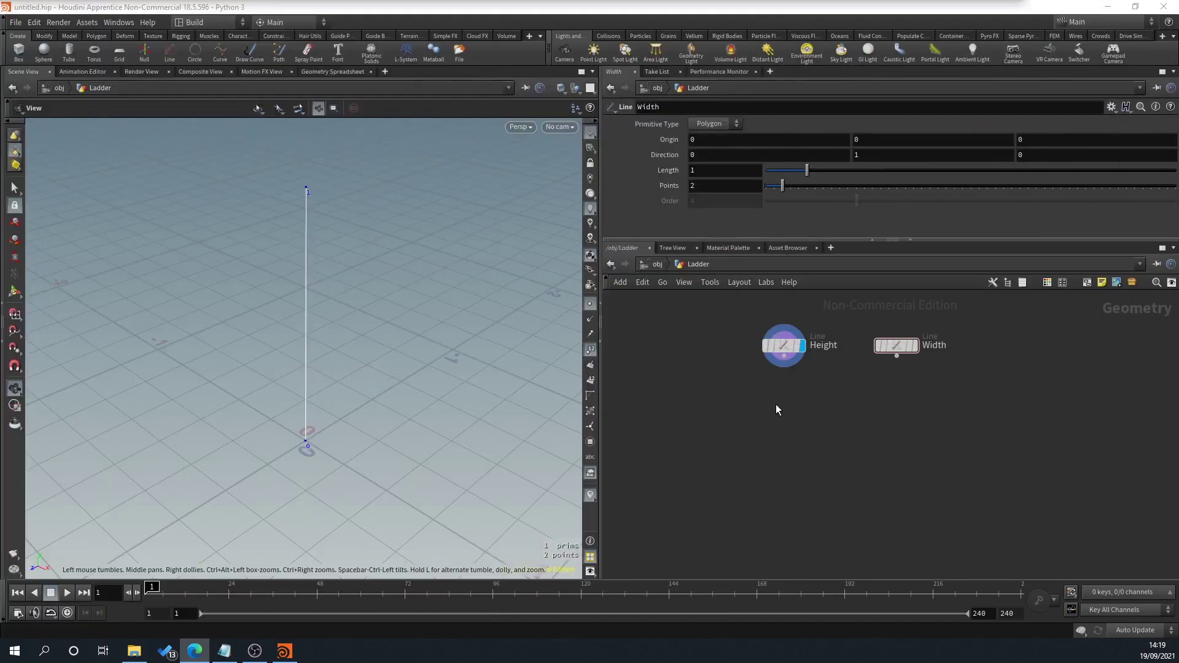
# Step: Add a Tube node to the Ladder network below the two line nodes
pyautogui.press('Tab')
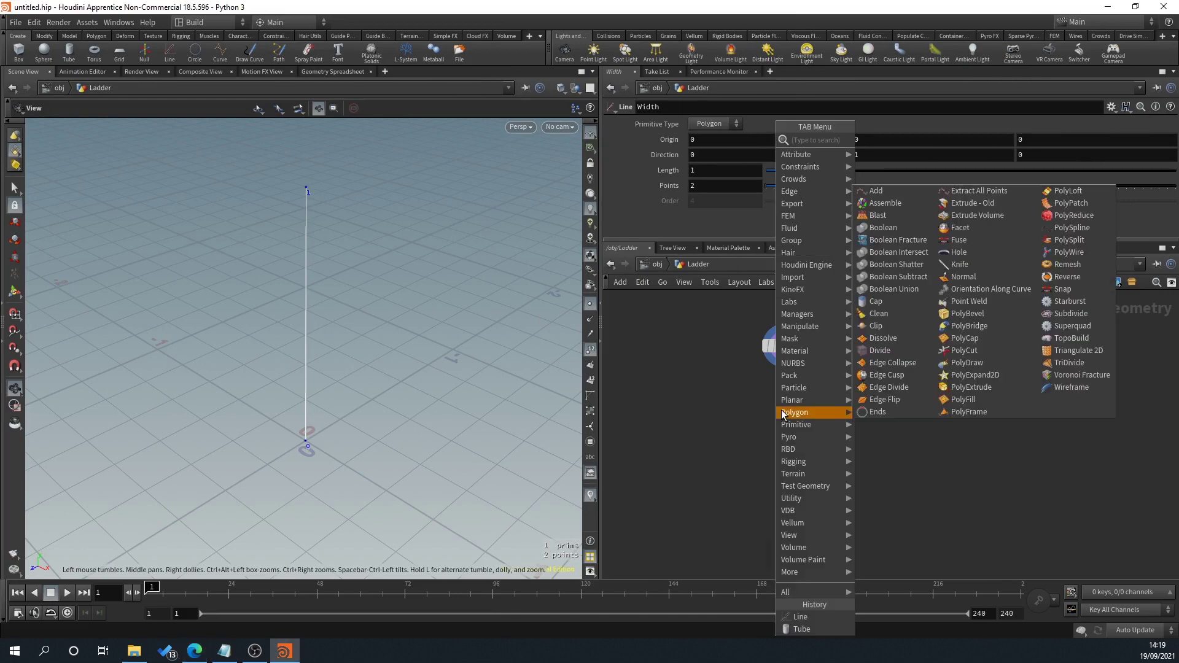
pyautogui.write('tube')
pyautogui.press('Return')
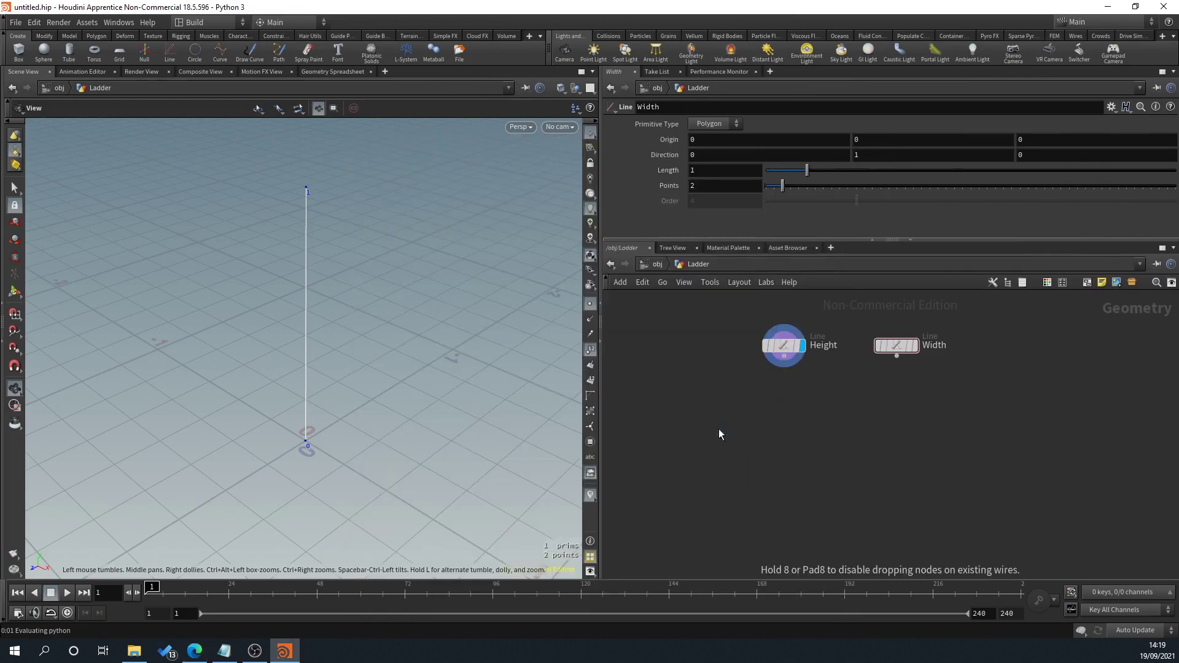
pyautogui.click(719, 430)
pyautogui.click(738, 432)
pyautogui.scroll(-5, 321, 329)
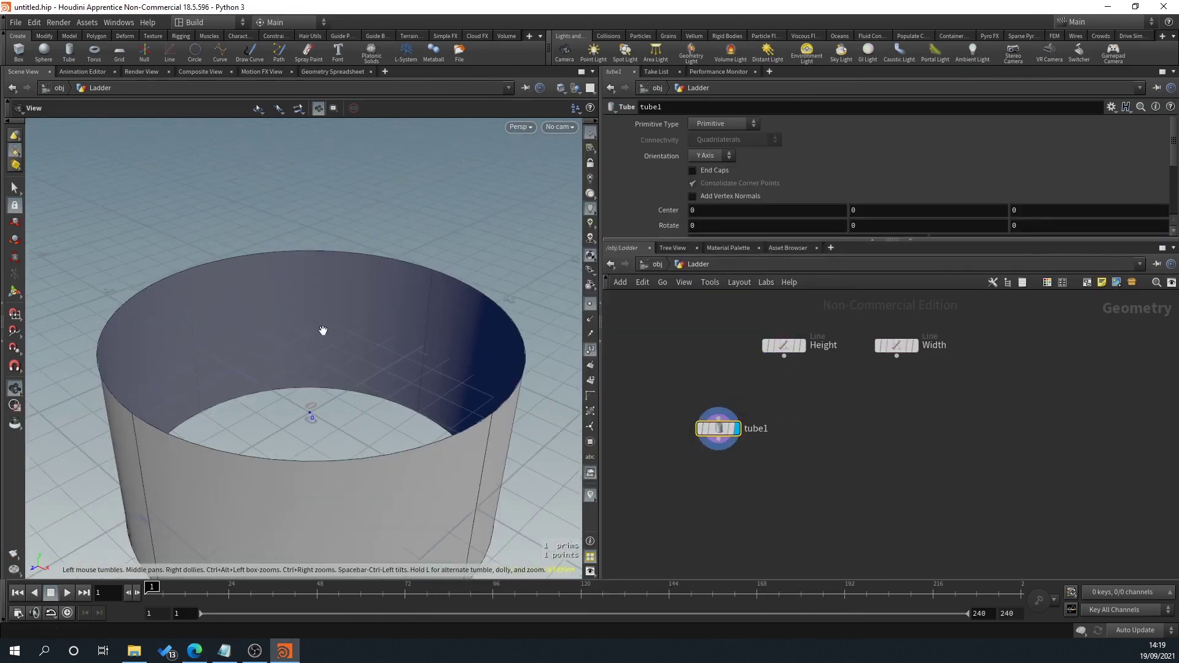
# Step: Try the Polygon primitive type on the tube and settle on Mesh
pyautogui.click(727, 125)
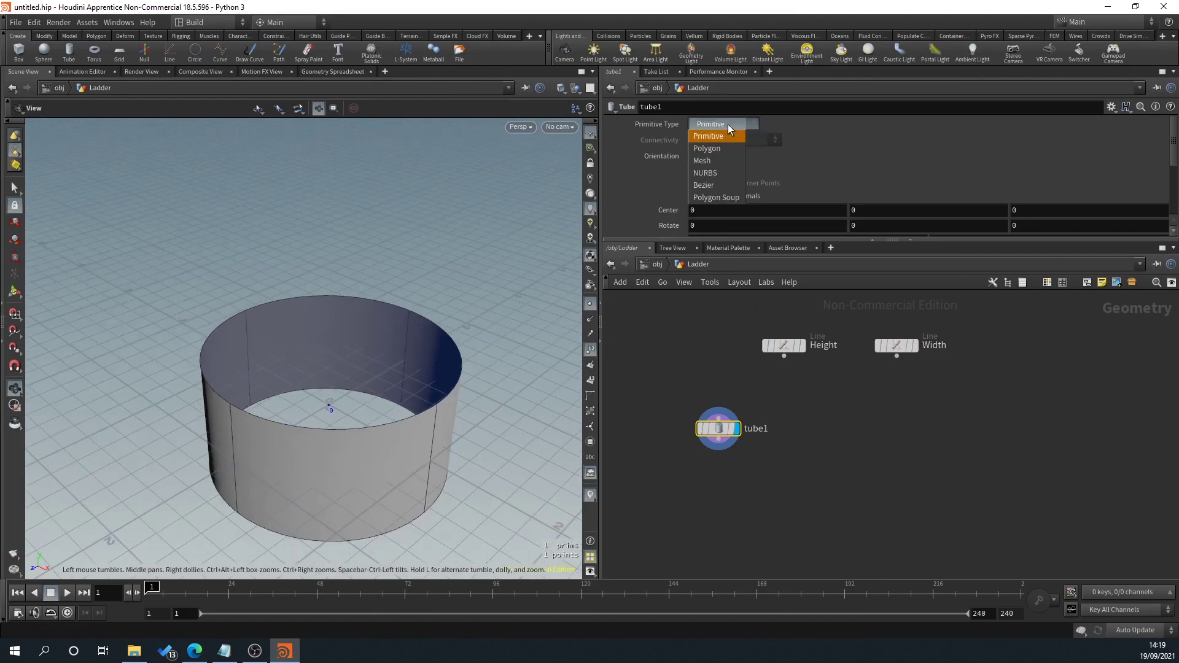
pyautogui.click(723, 160)
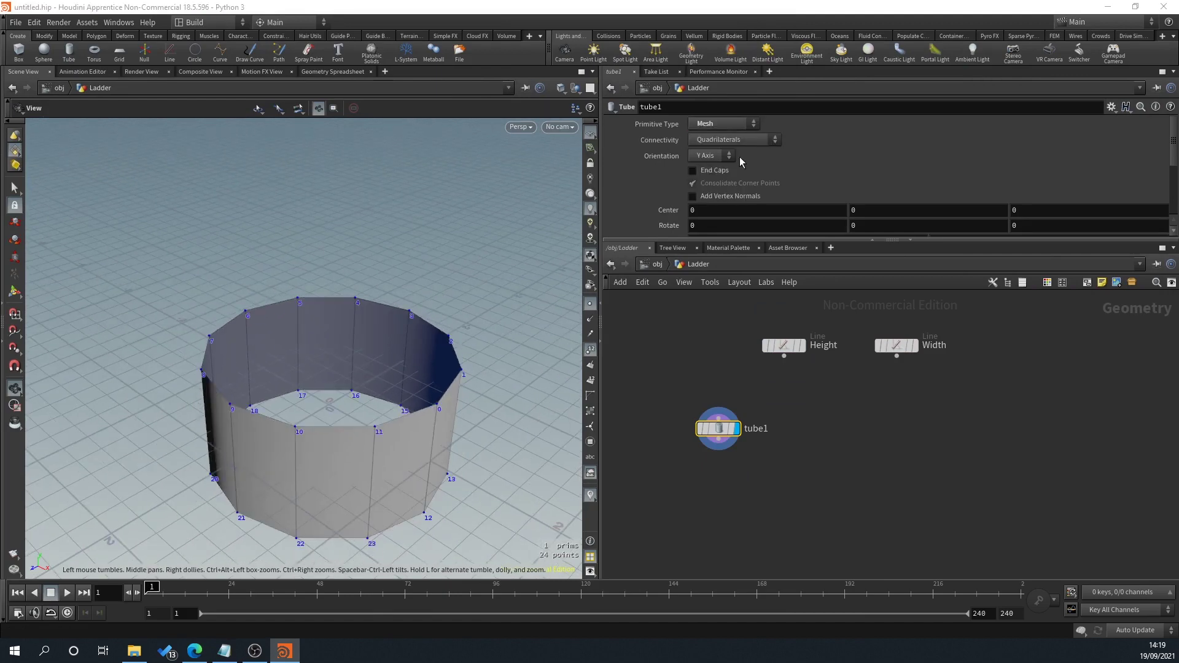
pyautogui.click(730, 125)
pyautogui.click(719, 149)
pyautogui.click(737, 141)
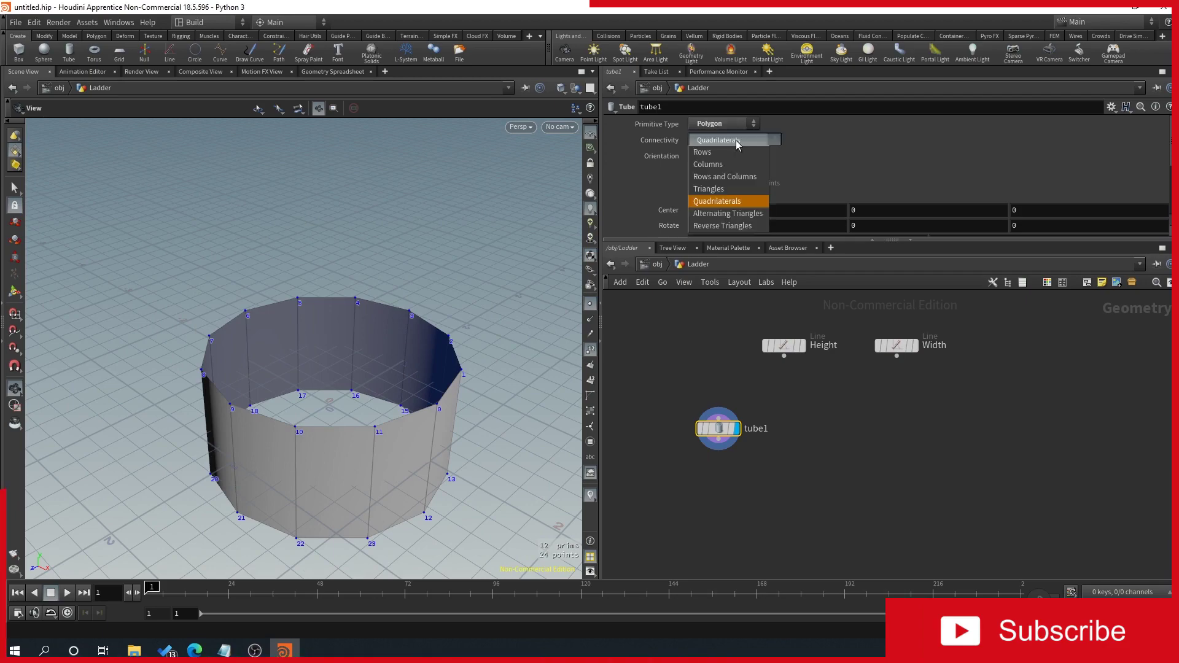
pyautogui.click(738, 126)
pyautogui.click(739, 128)
pyautogui.click(706, 161)
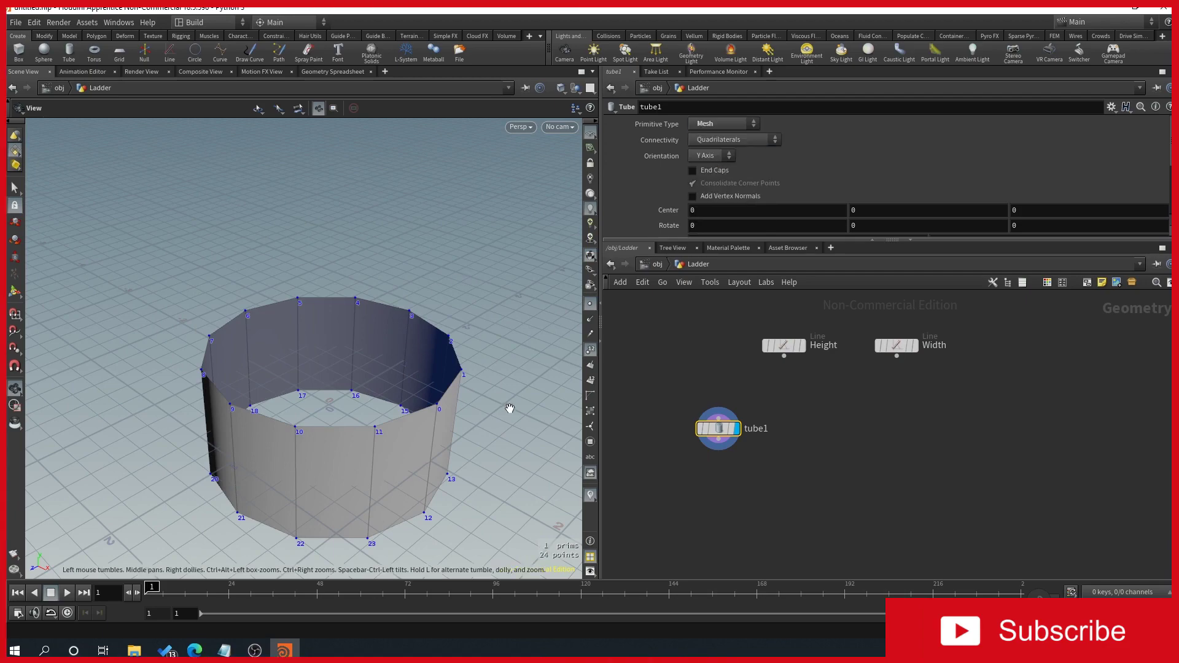
# Step: Append a Transform node to the output of the Tube node
pyautogui.moveTo(510, 408); pyautogui.dragTo(431, 345)
pyautogui.scroll(3, 431, 345)
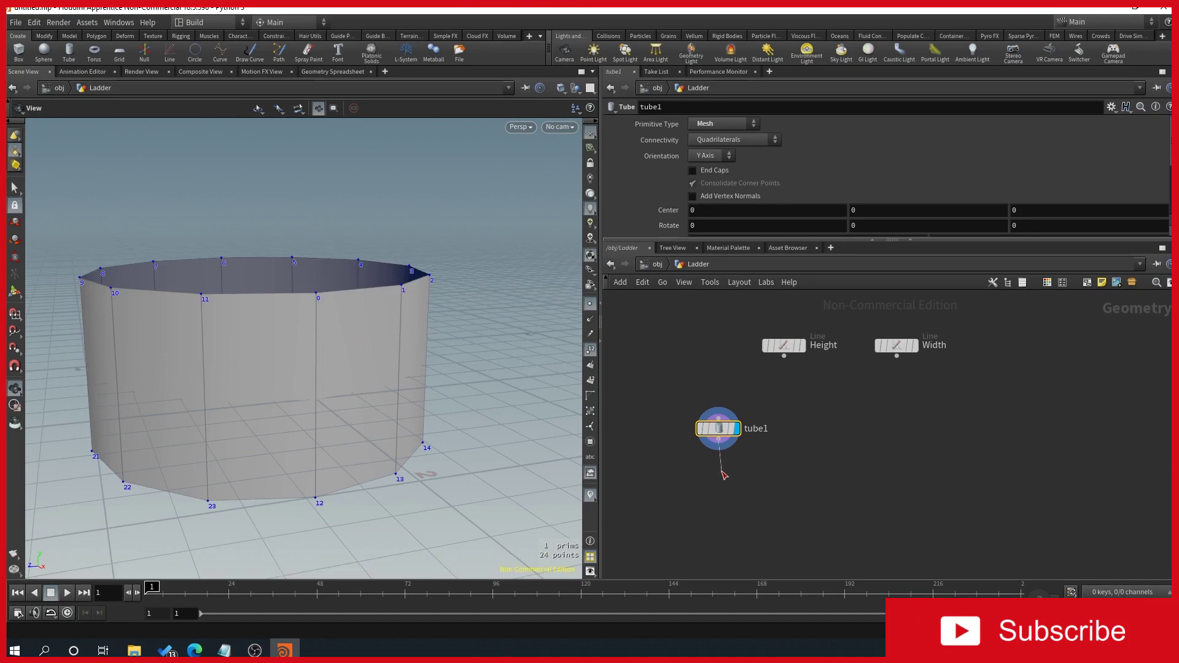
pyautogui.click(719, 450)
pyautogui.press('Tab')
pyautogui.write('trans')
pyautogui.press('Return')
pyautogui.click(724, 474)
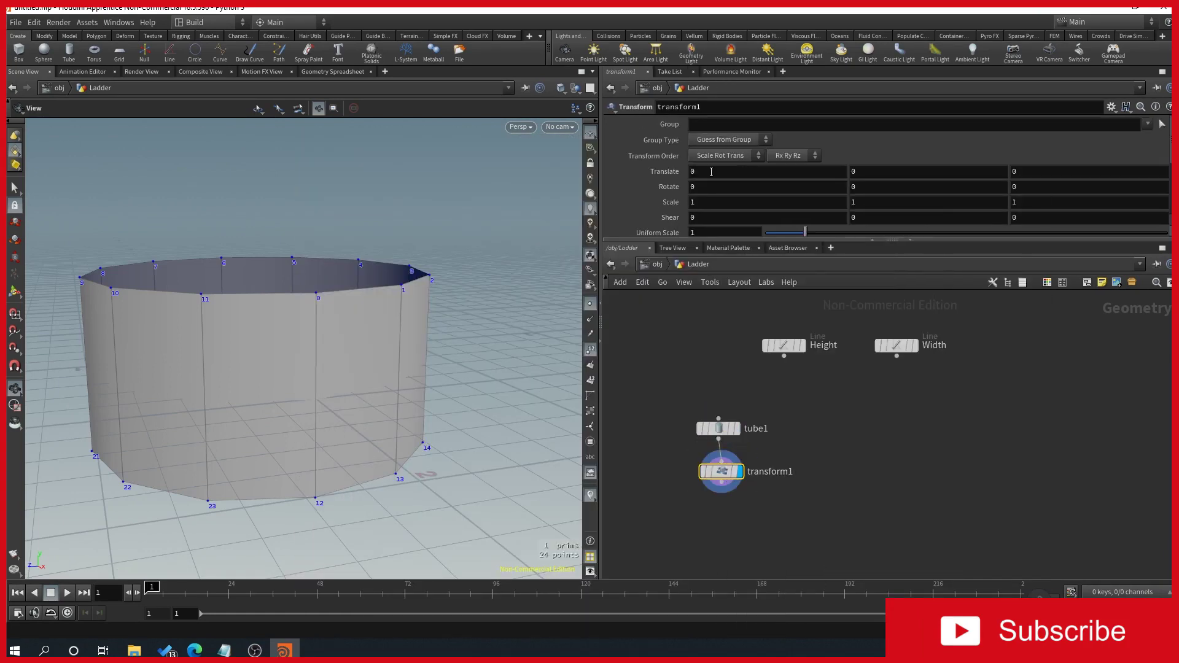
# Step: Set the Transform node's X and Z scale to .1 to slim the tube
pyautogui.click(690, 204)
pyautogui.write('.')
pyautogui.press('Return')
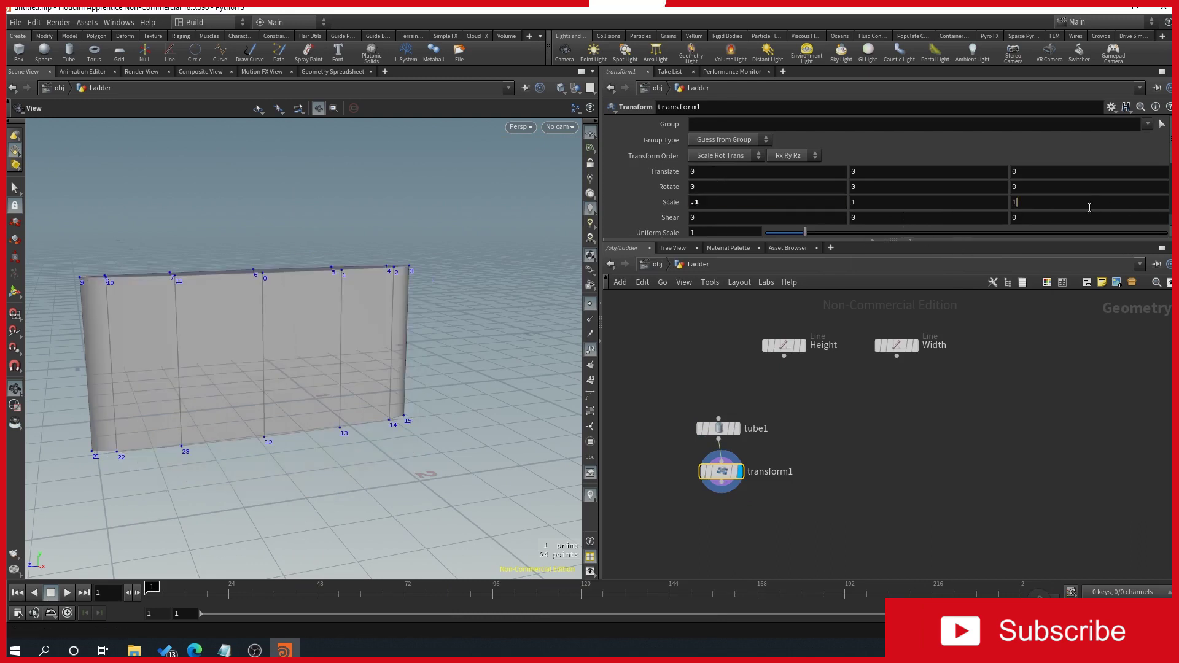
pyautogui.click(1012, 203)
pyautogui.write('.')
pyautogui.press('Return')
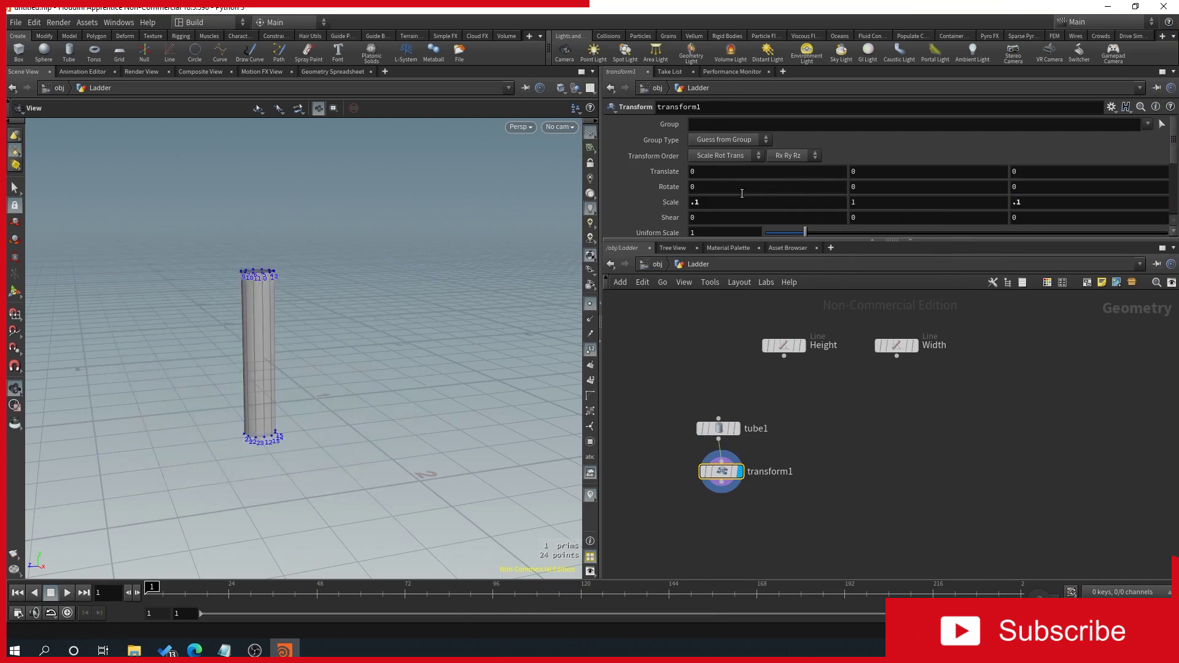
# Step: Display the Height line as a template alongside the scaled tube for comparison
pyautogui.click(797, 351)
pyautogui.moveTo(319, 378); pyautogui.dragTo(215, 255)
pyautogui.scroll(3, 215, 255)
pyautogui.scroll(-5, 337, 353)
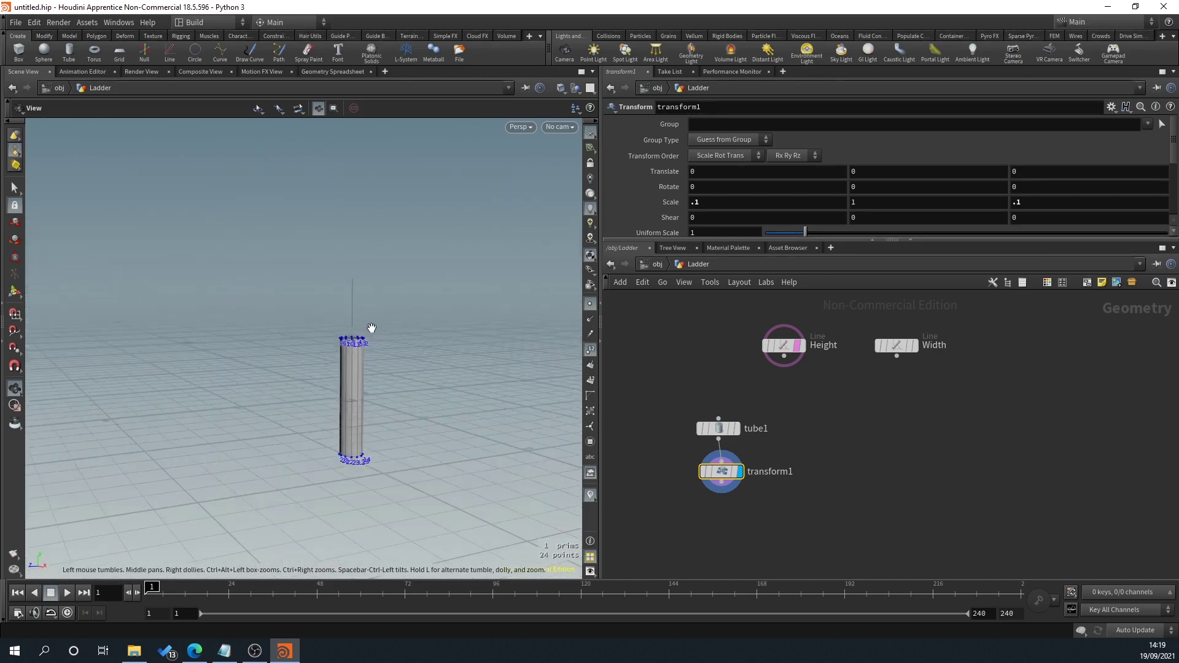
pyautogui.scroll(2, 378, 332)
pyautogui.moveTo(419, 399); pyautogui.dragTo(389, 344, button='middle')
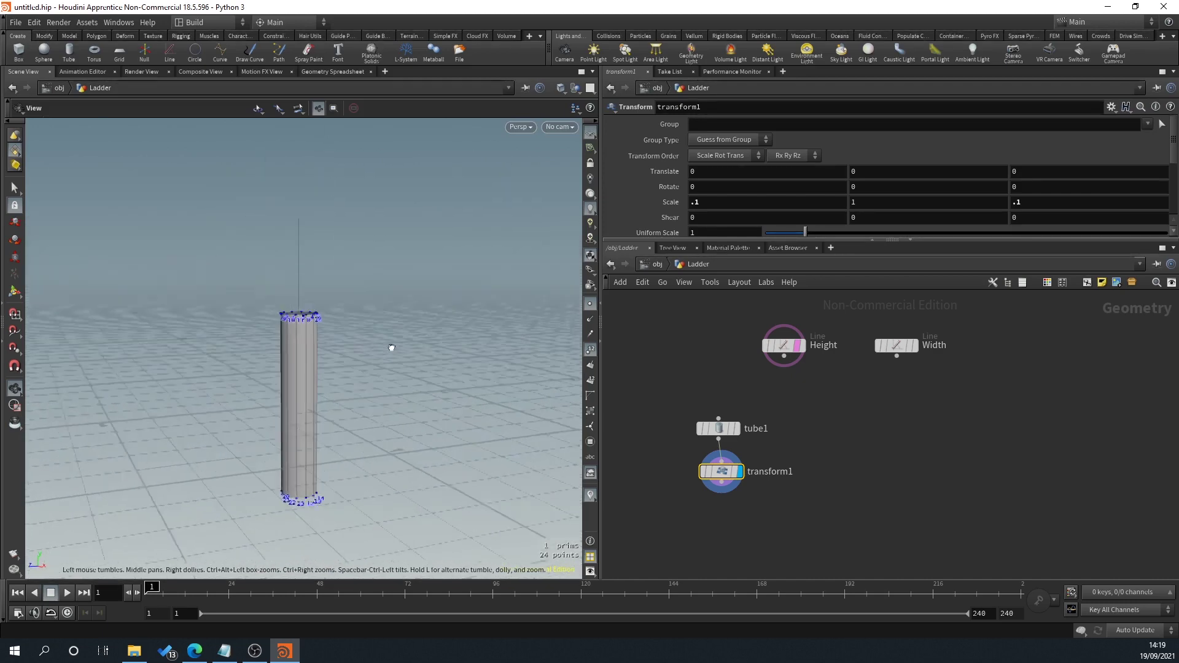
# Step: Reduce the Transform node's X and Z scale to .05 to thin the tube
pyautogui.click(723, 206)
pyautogui.press('BackSpace')
pyautogui.write('05')
pyautogui.press('Return')
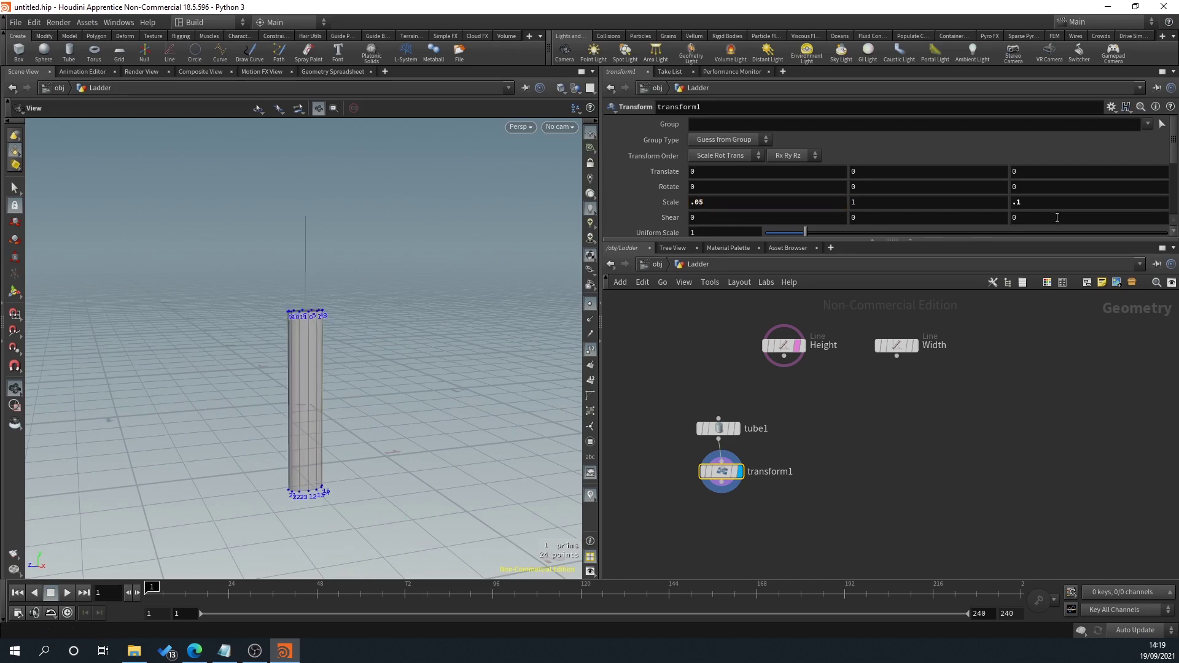
pyautogui.click(1047, 205)
pyautogui.press('BackSpace')
pyautogui.press('Return')
# Step: Set the Transform node's X and Z scale to .01 for a very thin tube
pyautogui.moveTo(376, 348); pyautogui.dragTo(403, 352)
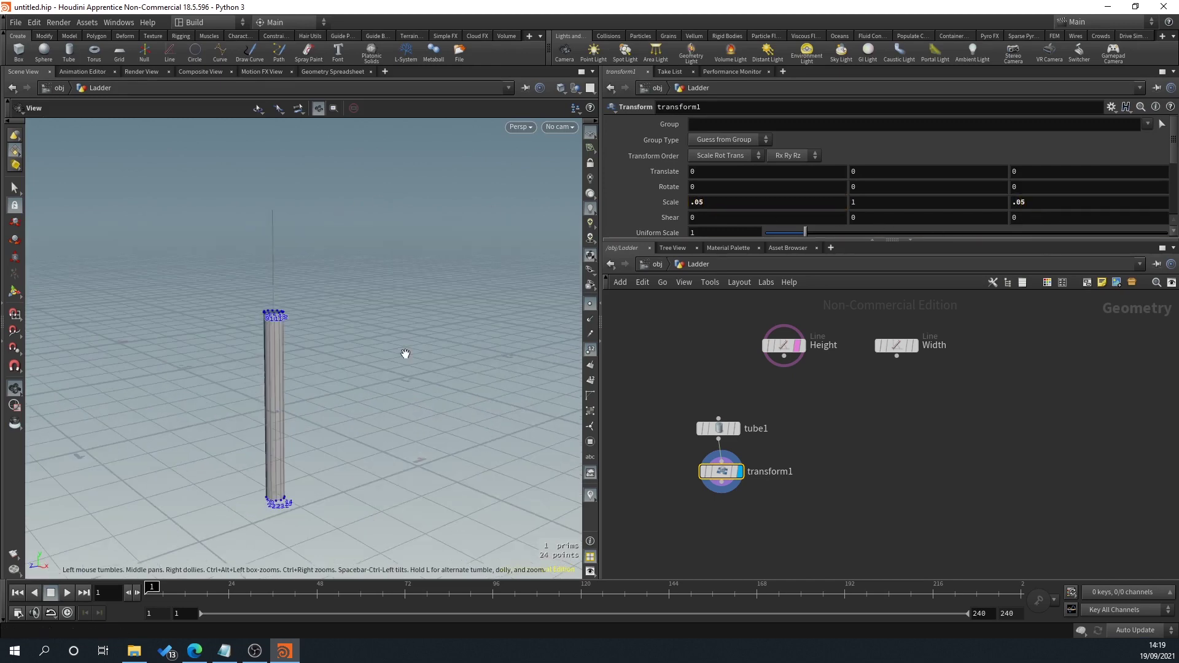
pyautogui.scroll(8, 298, 322)
pyautogui.scroll(-8, 248, 280)
pyautogui.moveTo(286, 284); pyautogui.dragTo(368, 326)
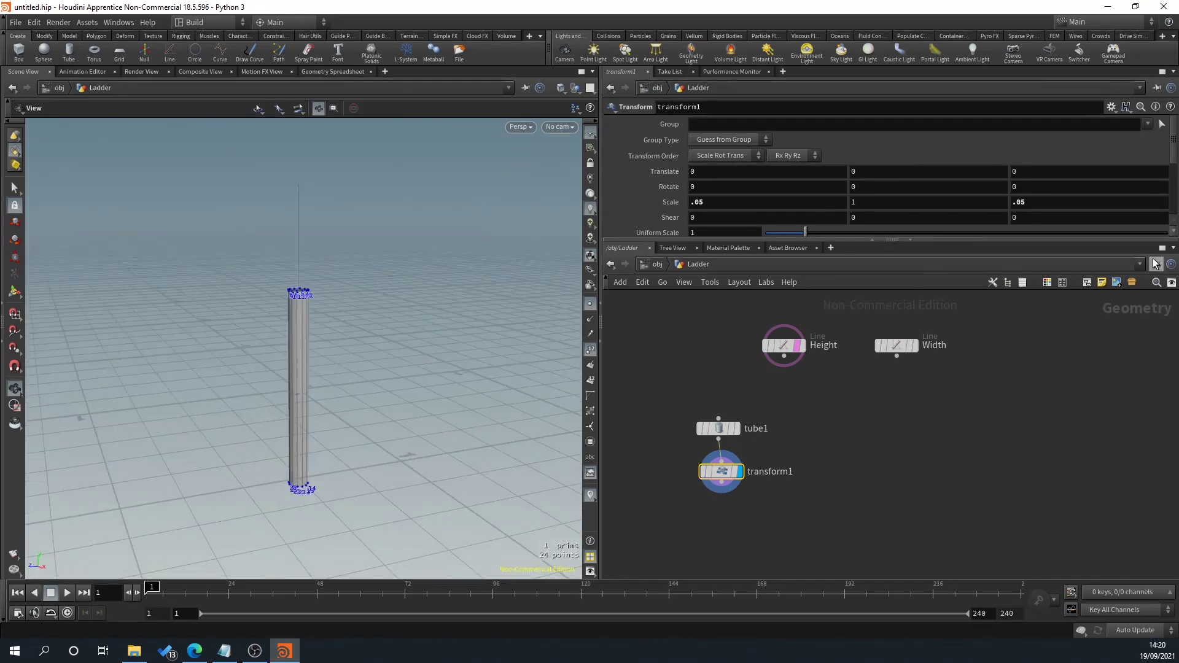
pyautogui.click(722, 205)
pyautogui.press('BackSpace')
pyautogui.write('1')
pyautogui.press('Return')
pyautogui.click(1046, 204)
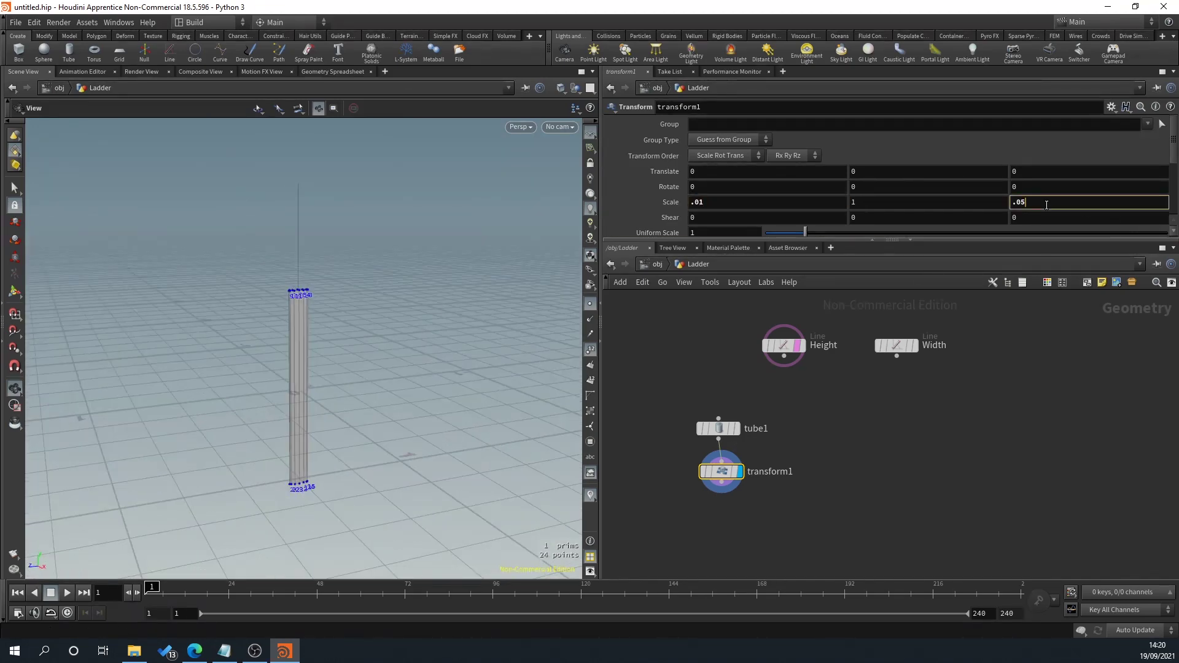
pyautogui.write('1')
pyautogui.press('Return')
# Step: Set the Transform node's X and Z scale to .02
pyautogui.click(748, 205)
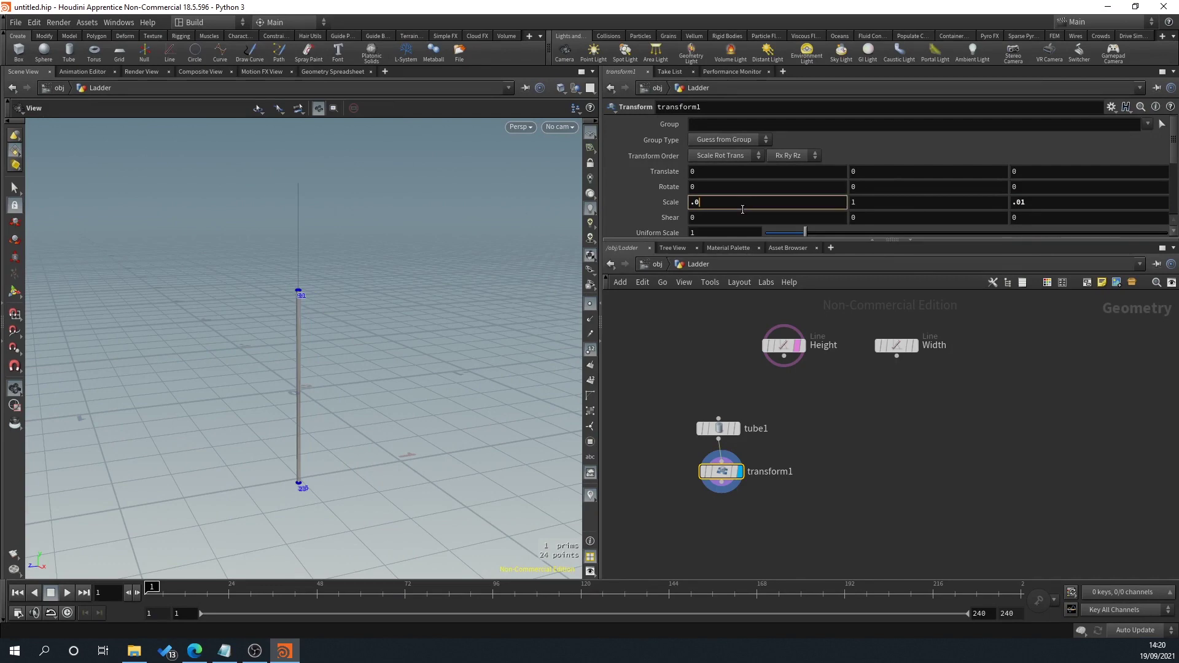
pyautogui.press('BackSpace')
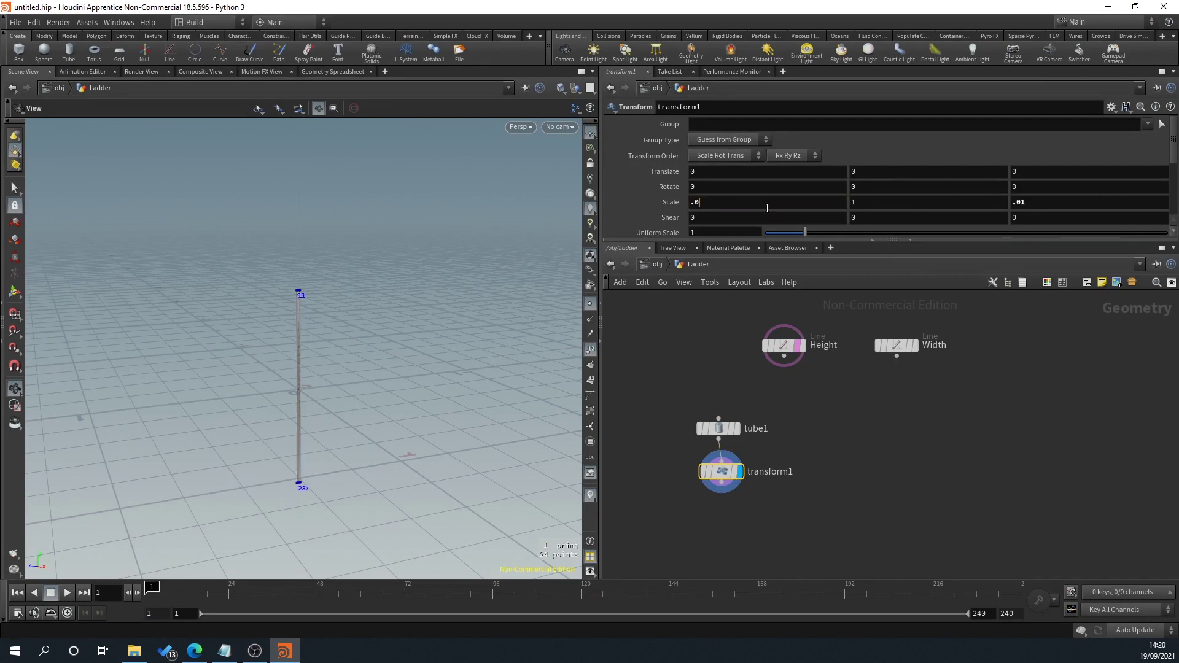
pyautogui.write('2')
pyautogui.press('Return')
pyautogui.click(1057, 205)
pyautogui.press('Return')
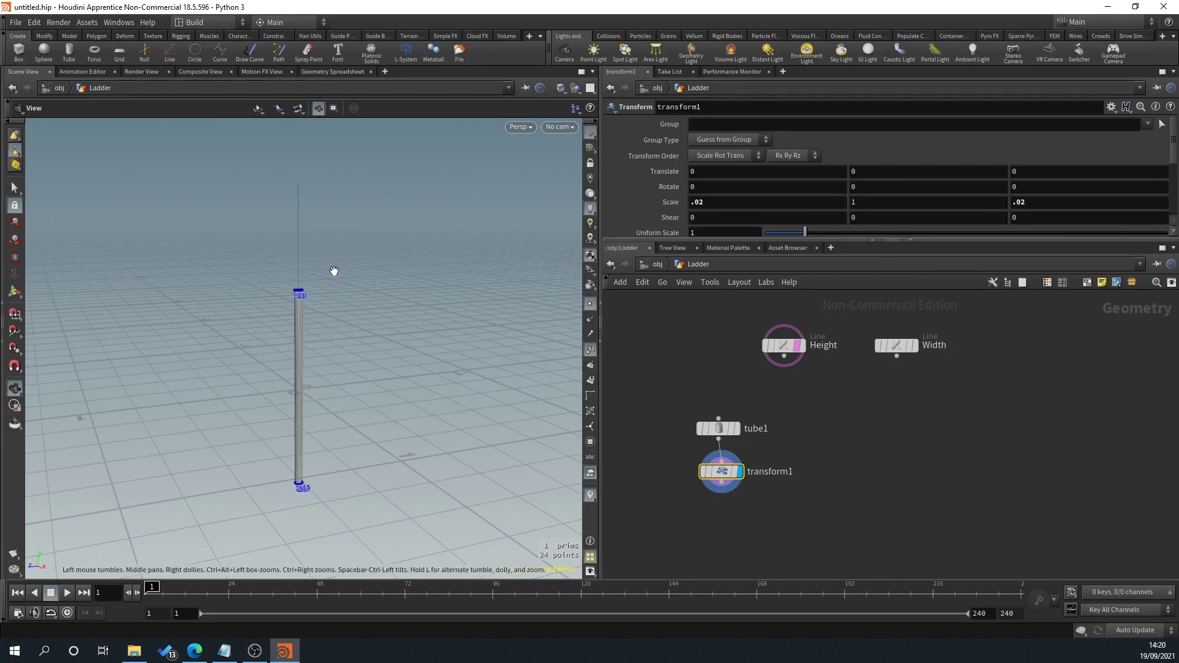
# Step: Set the Transform node's X and Z scale to .04 to thicken the tube
pyautogui.scroll(5, 329, 307)
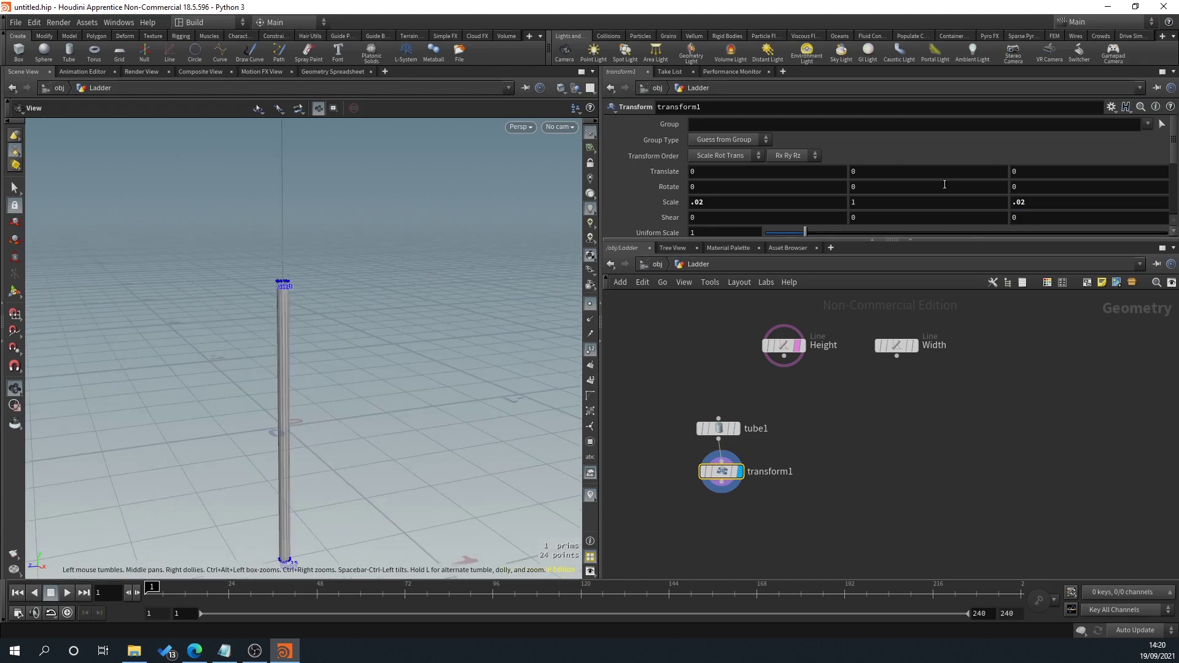
pyautogui.click(735, 207)
pyautogui.press('BackSpace')
pyautogui.write('4')
pyautogui.press('Return')
pyautogui.click(1048, 202)
pyautogui.press('BackSpace')
pyautogui.write('4')
pyautogui.press('Return')
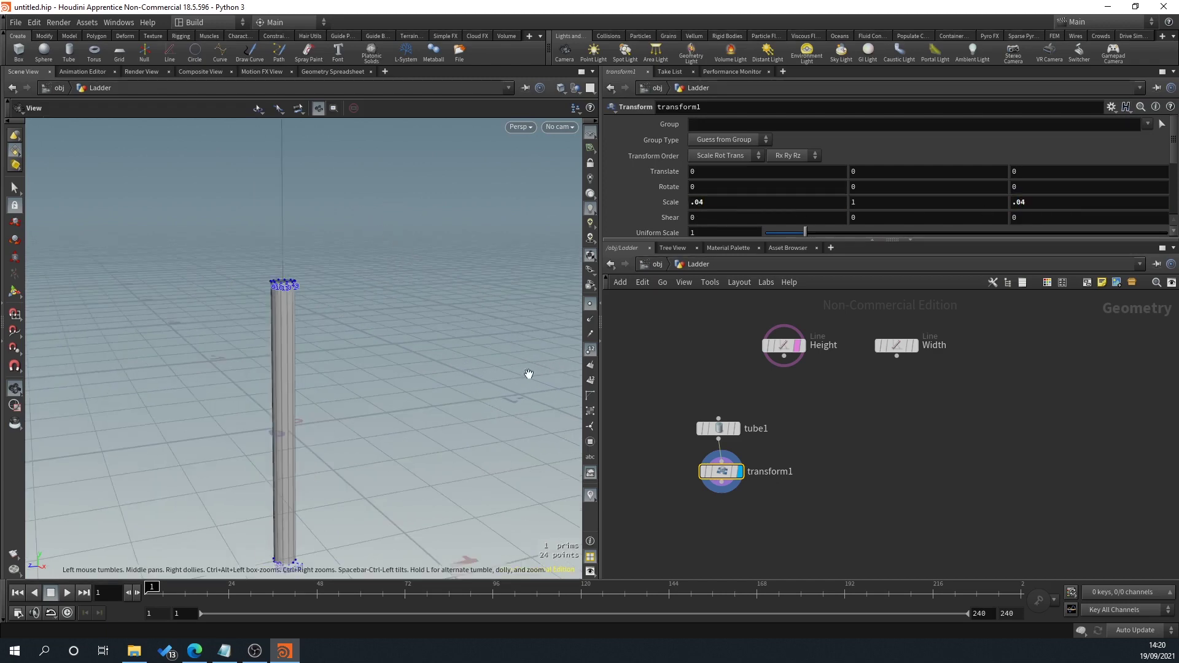
# Step: Set the Tube node's Y center to .5 so its base sits on the ground grid
pyautogui.scroll(-3, 528, 374)
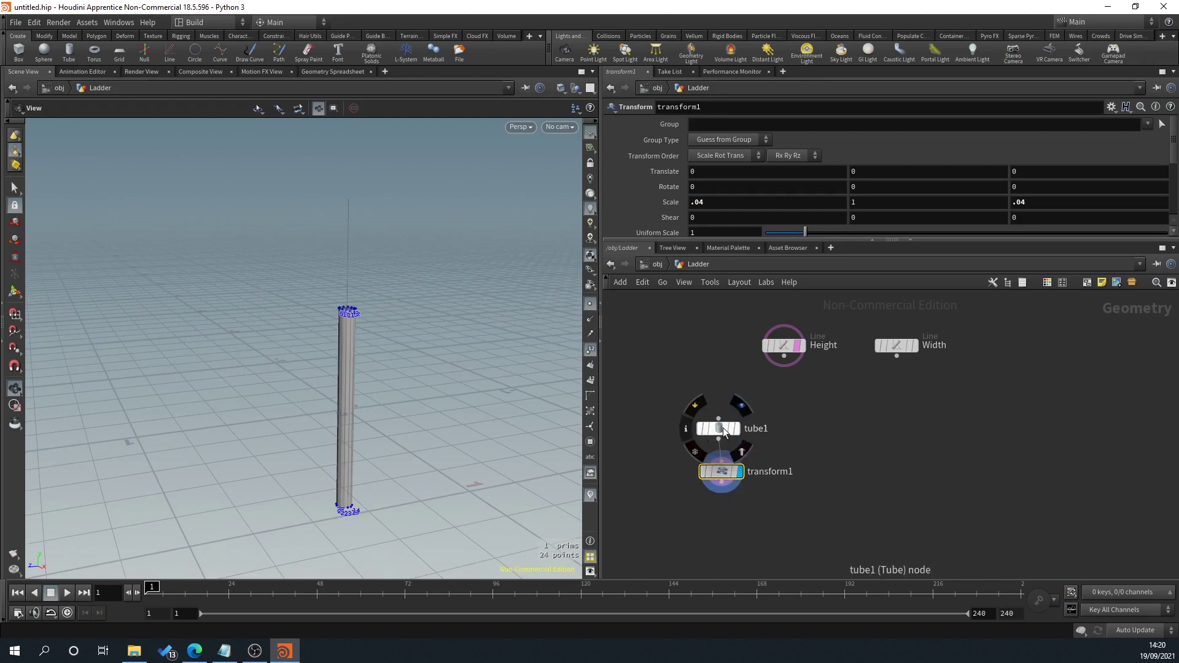
pyautogui.click(725, 432)
pyautogui.scroll(-3, 835, 159)
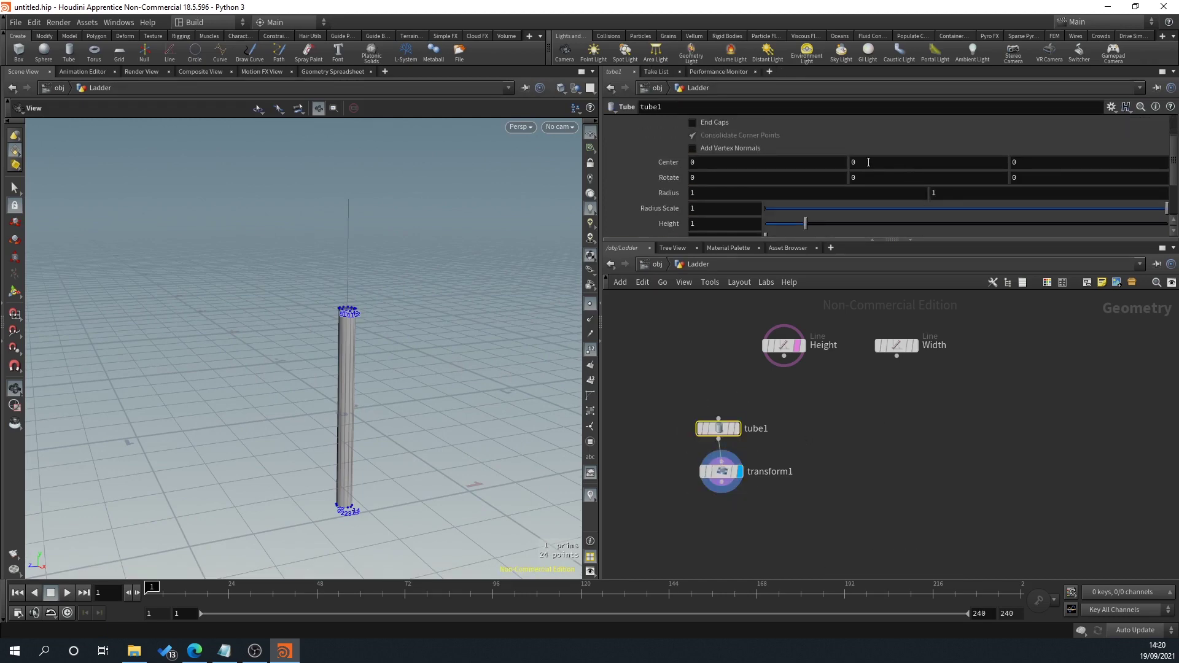
pyautogui.click(863, 161)
pyautogui.press('Return')
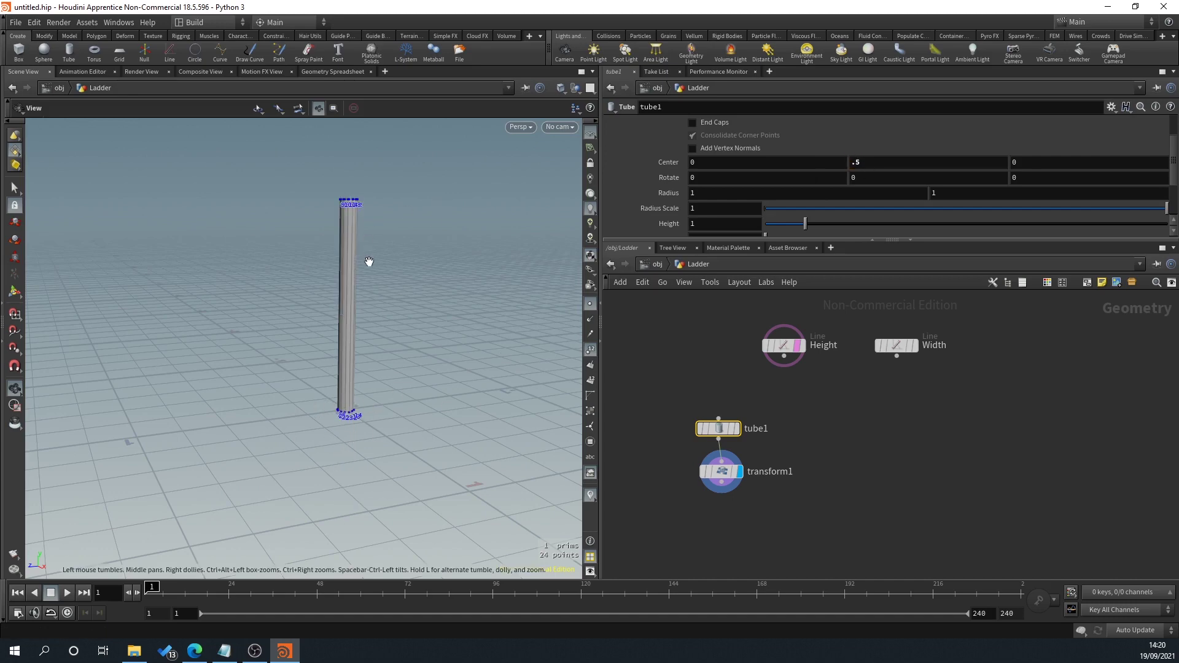
pyautogui.moveTo(368, 260); pyautogui.dragTo(384, 363, button='middle')
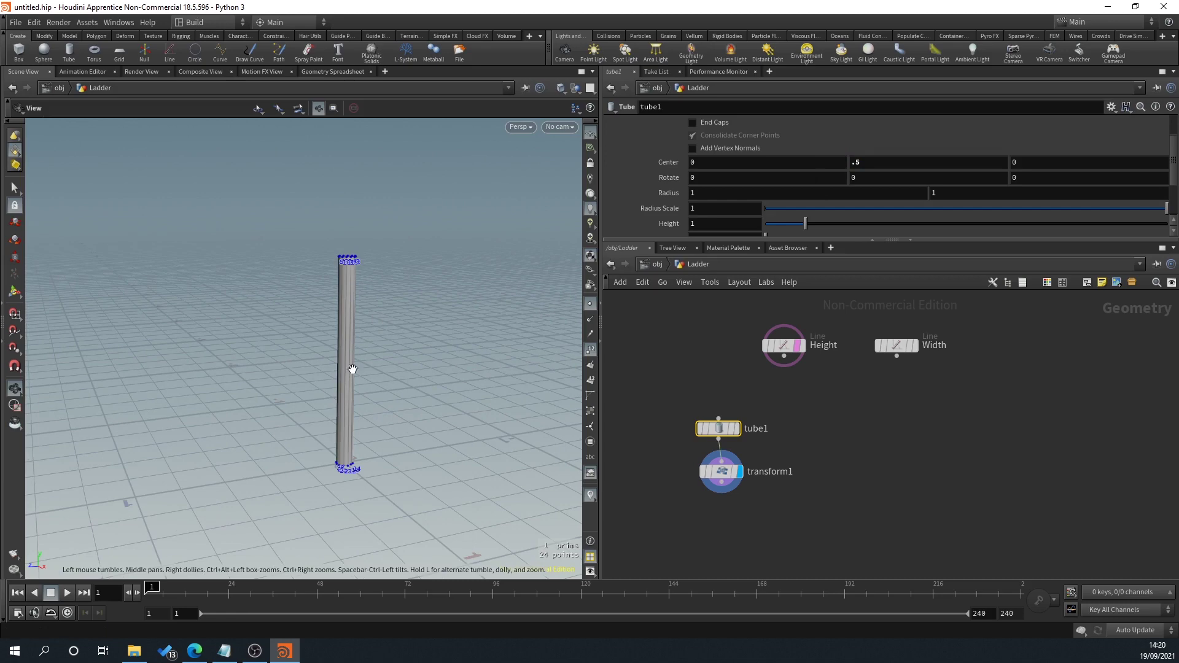
# Step: Copy the Height line's Length parameter and paste it as a relative reference into the Transform node's Y scale
pyautogui.click(723, 479)
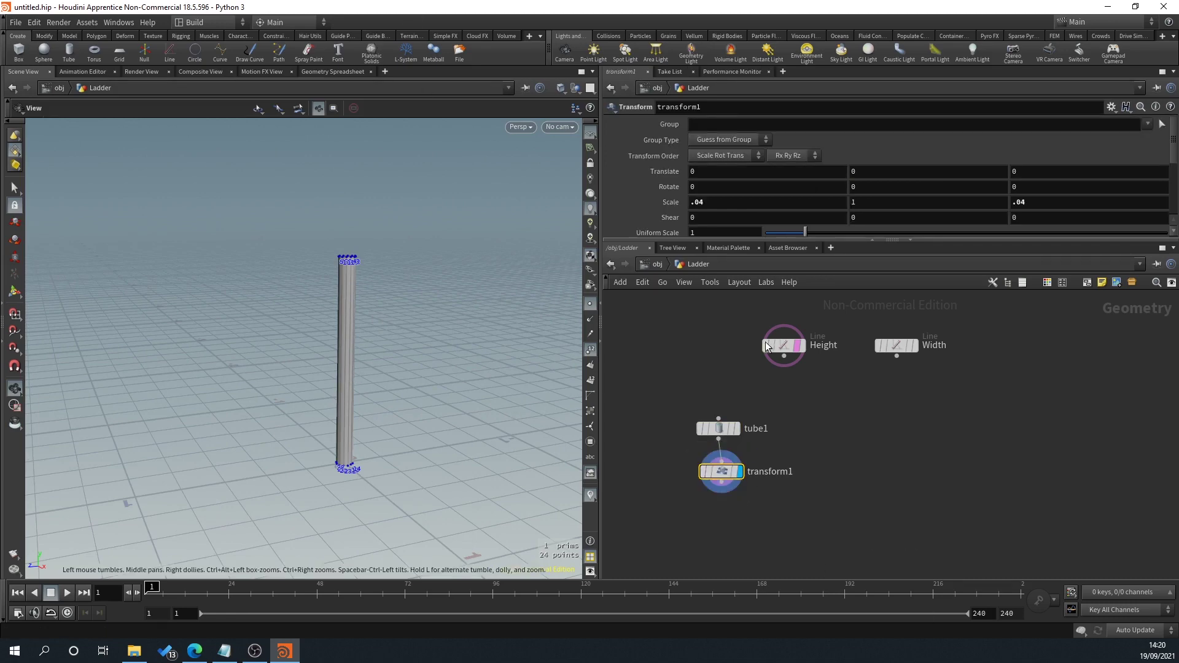
pyautogui.moveTo(766, 345)
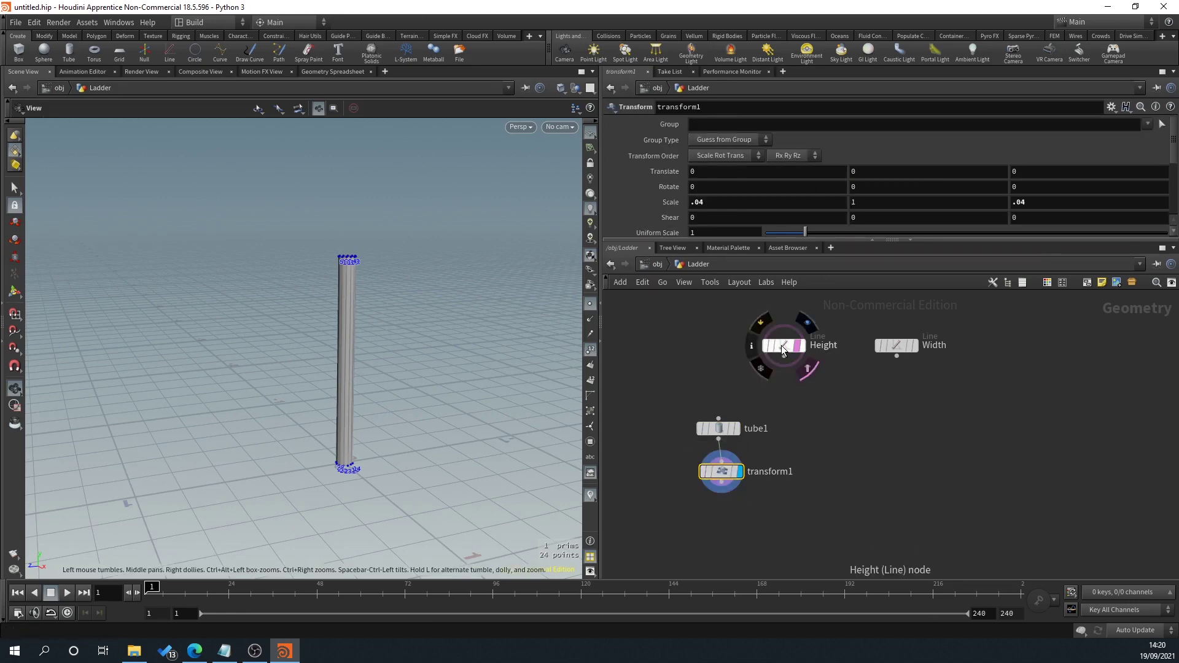
pyautogui.click(790, 350)
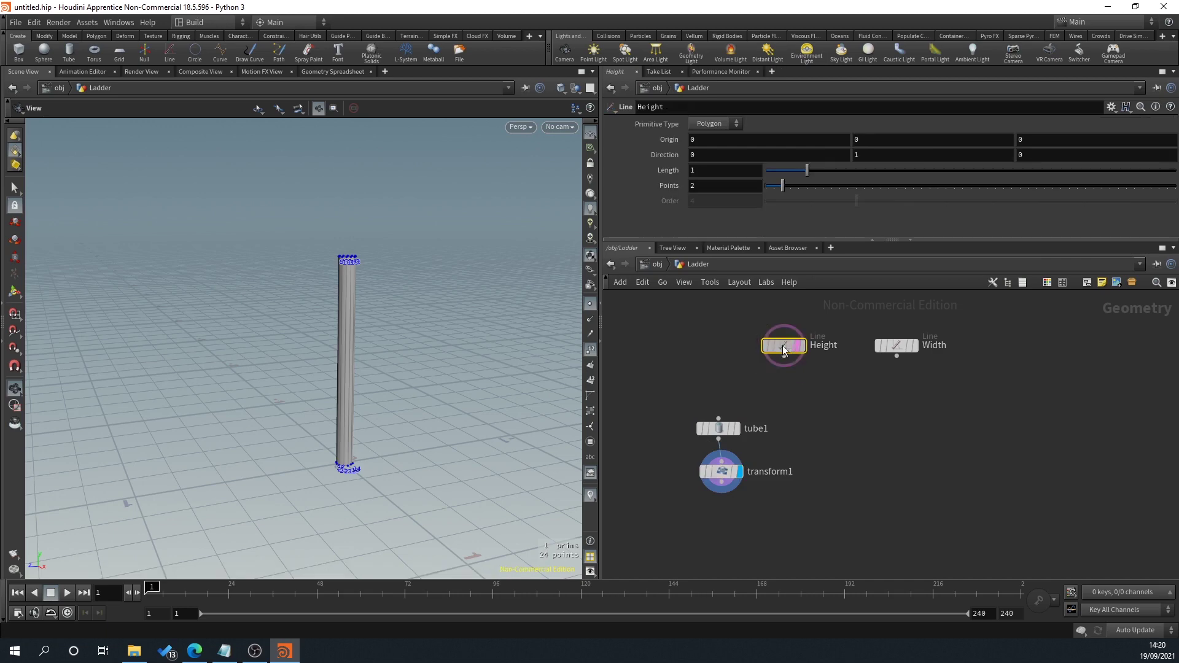
pyautogui.rightClick(672, 171)
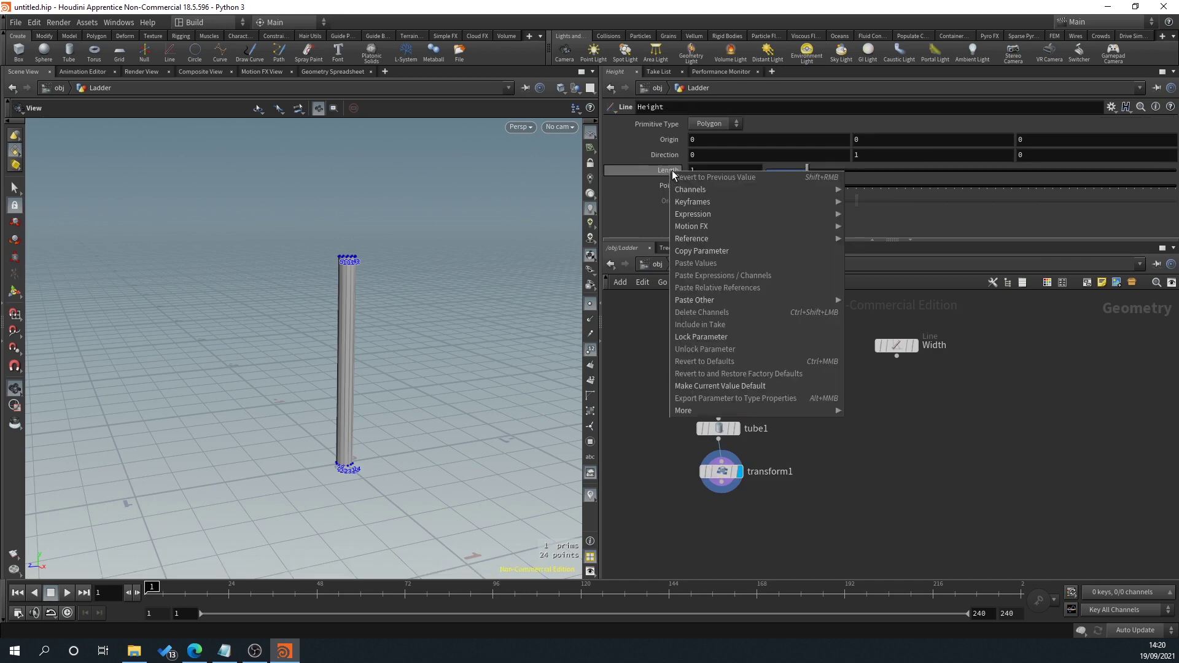
pyautogui.click(709, 252)
pyautogui.click(724, 477)
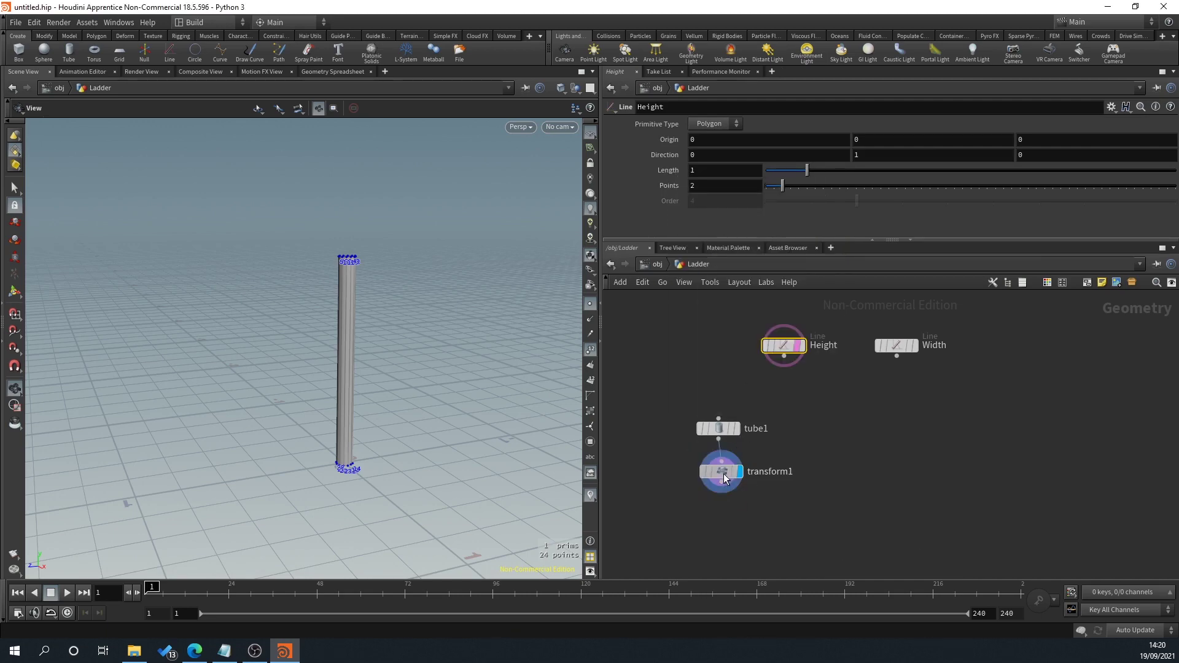
pyautogui.click(872, 202)
pyautogui.doubleClick(873, 202)
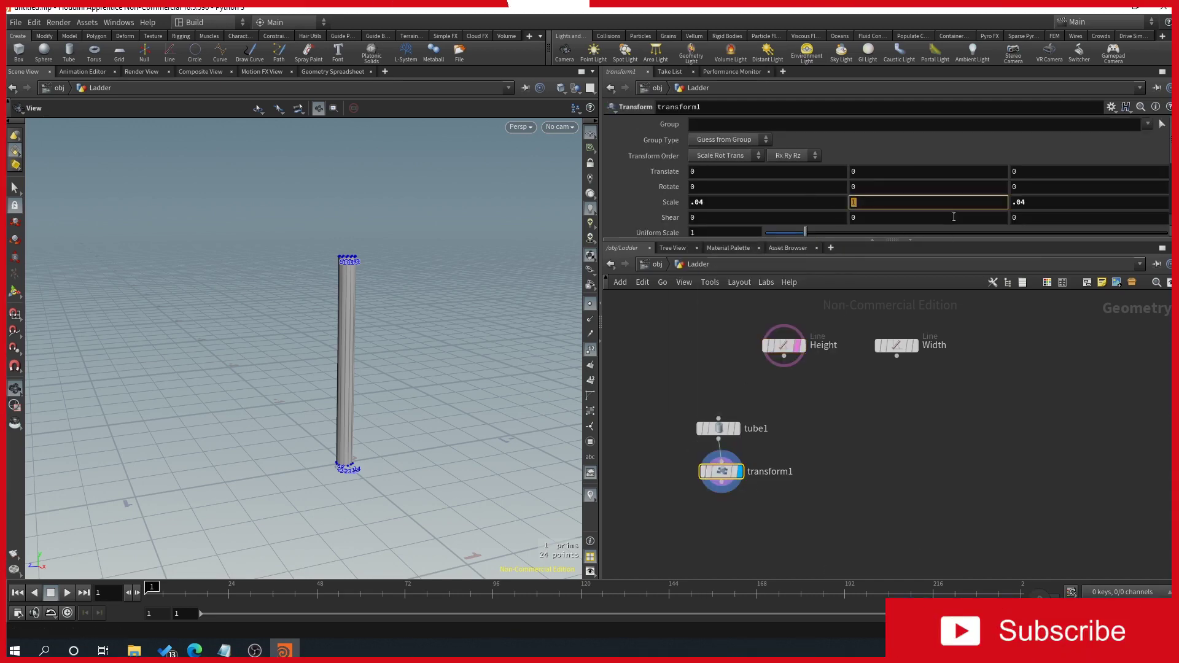
pyautogui.rightClick(865, 204)
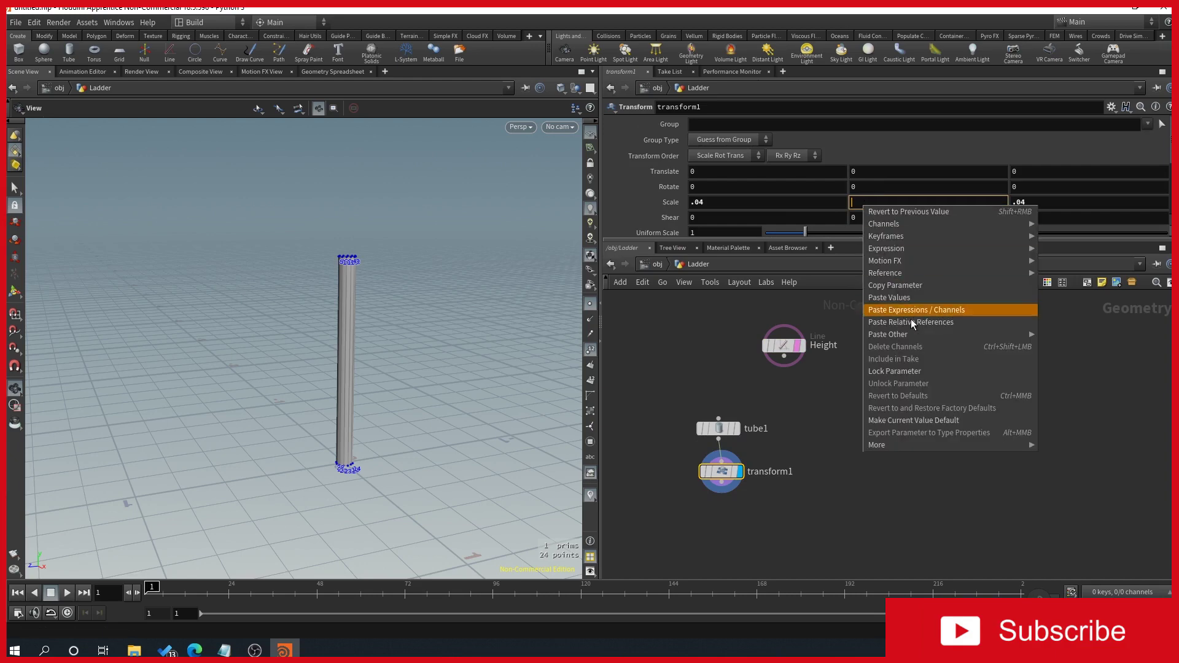
pyautogui.click(929, 324)
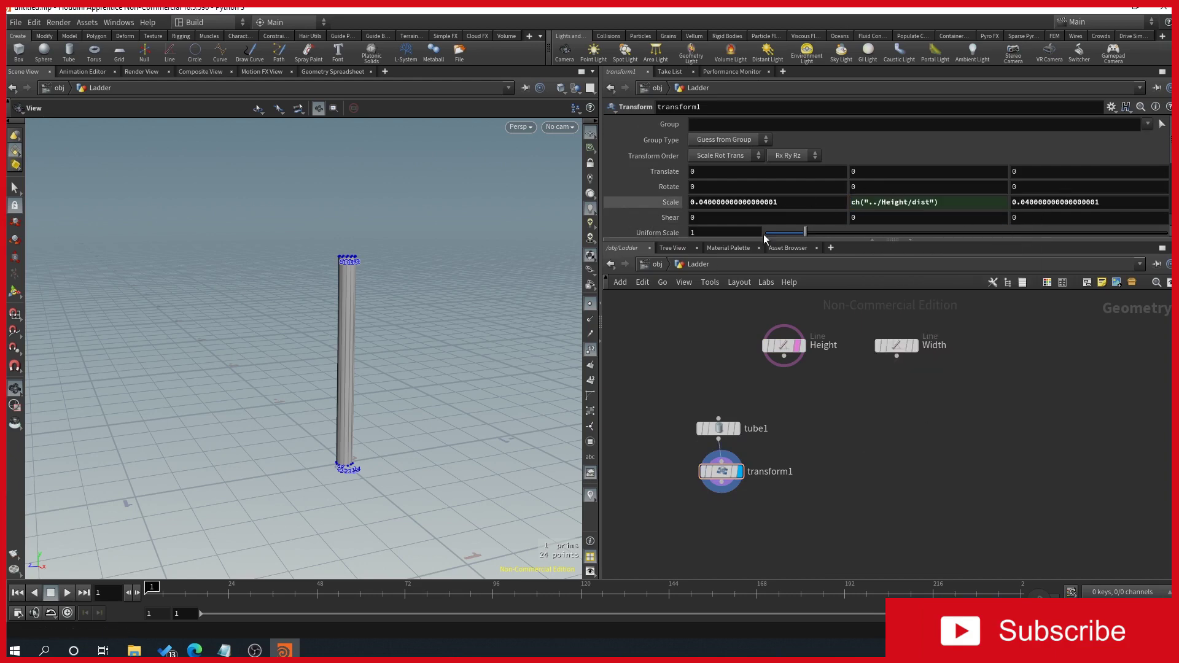
pyautogui.click(671, 202)
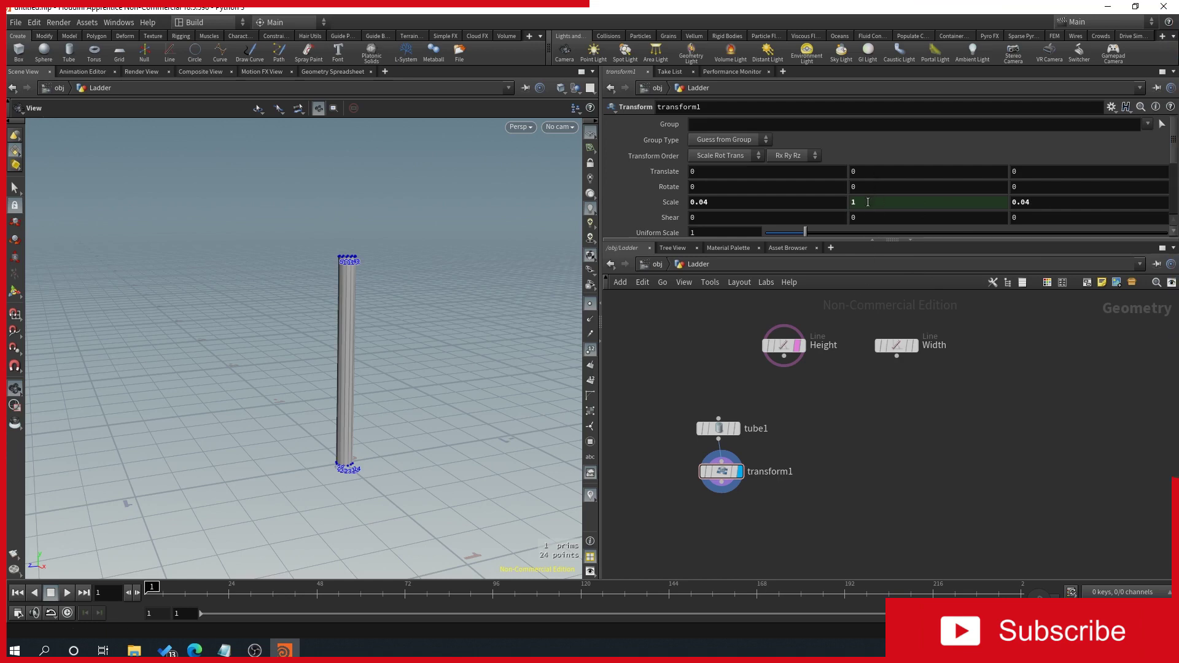
# Step: Lengthen the Height line to test the tube's linked height, and undo the change
pyautogui.click(785, 348)
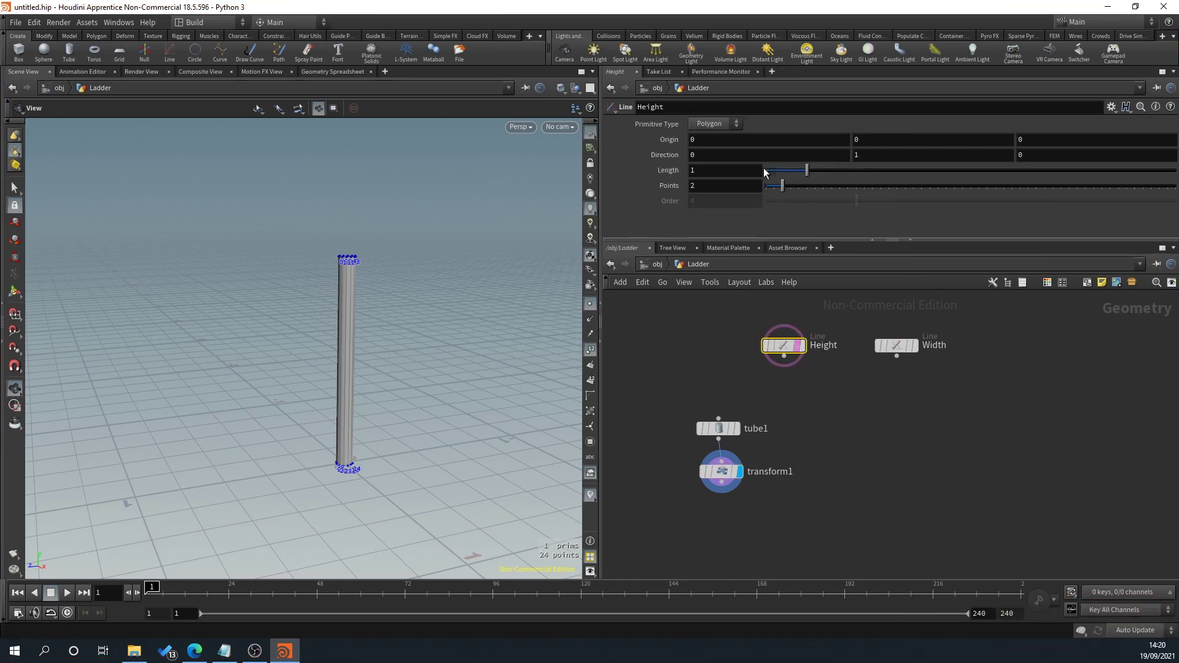
pyautogui.moveTo(811, 173)
pyautogui.mouseDown()
pyautogui.moveTo(863, 171)
pyautogui.moveTo(821, 174)
pyautogui.mouseUp()
pyautogui.hotkey('ctrl', 'z')
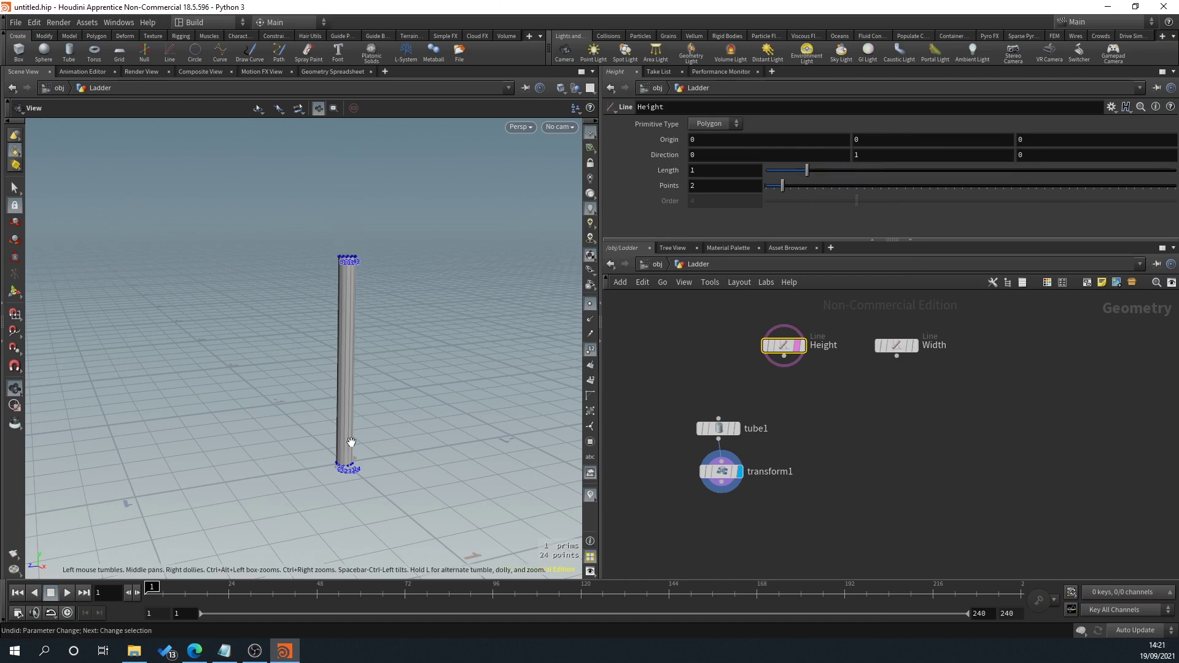
pyautogui.scroll(-4, 361, 410)
pyautogui.moveTo(410, 390); pyautogui.dragTo(340, 376, button='middle')
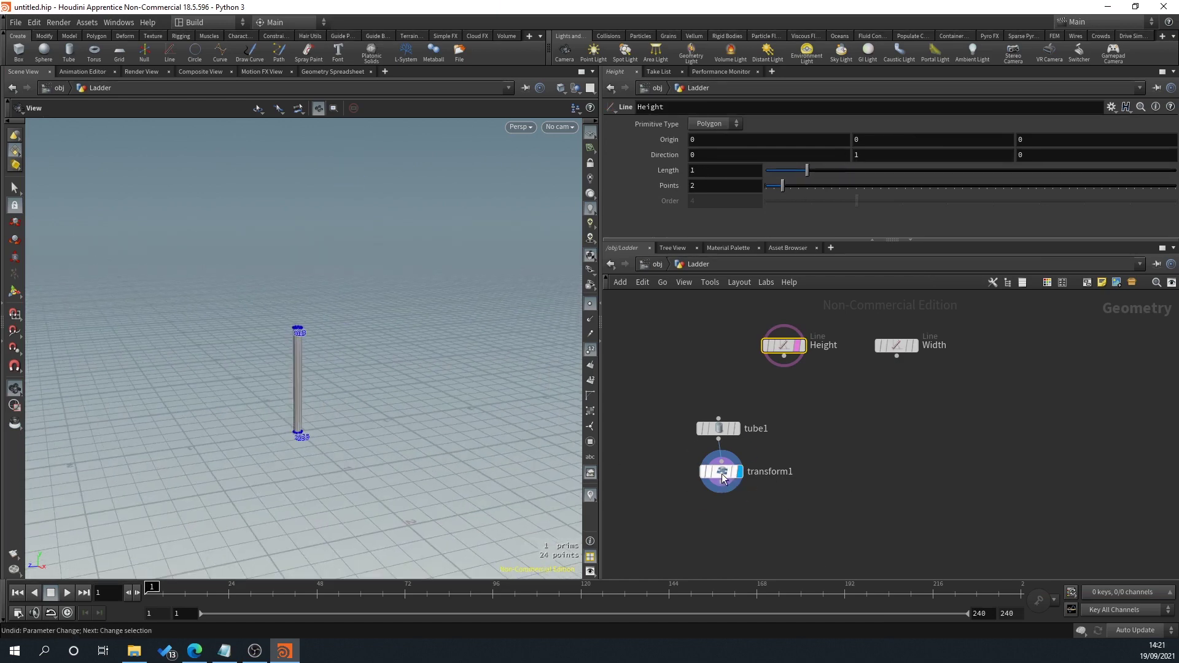
# Step: Display the Height line alone at length 1.41, reset the length to 1, and display the scaled tube again
pyautogui.click(722, 471)
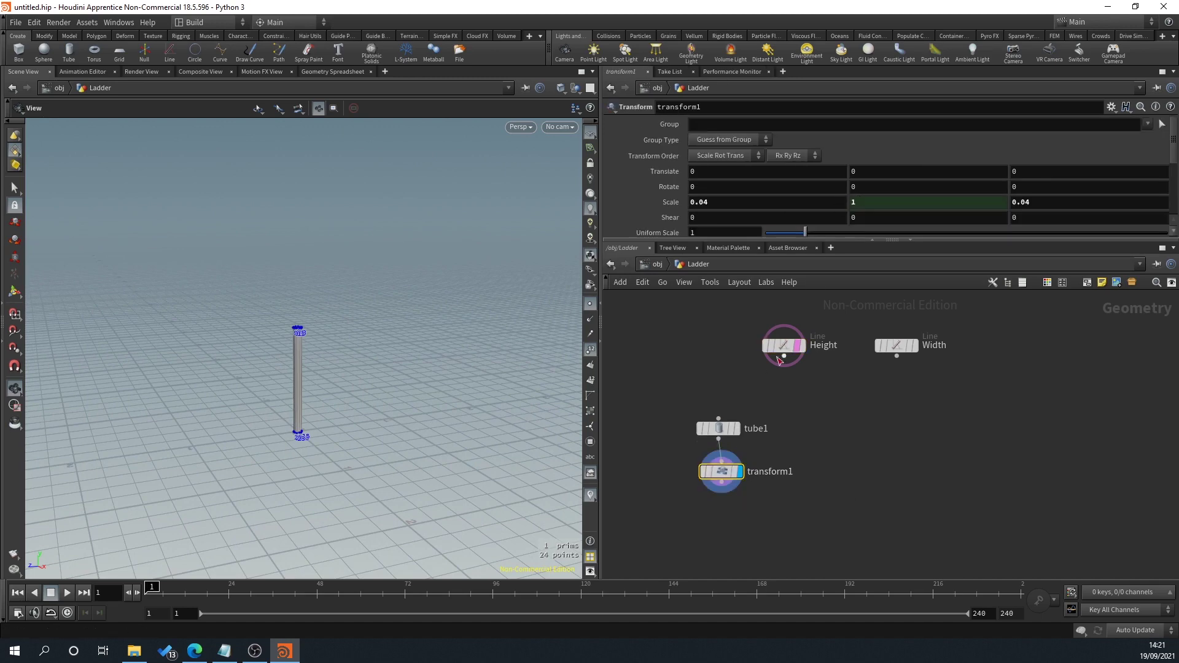
pyautogui.click(801, 345)
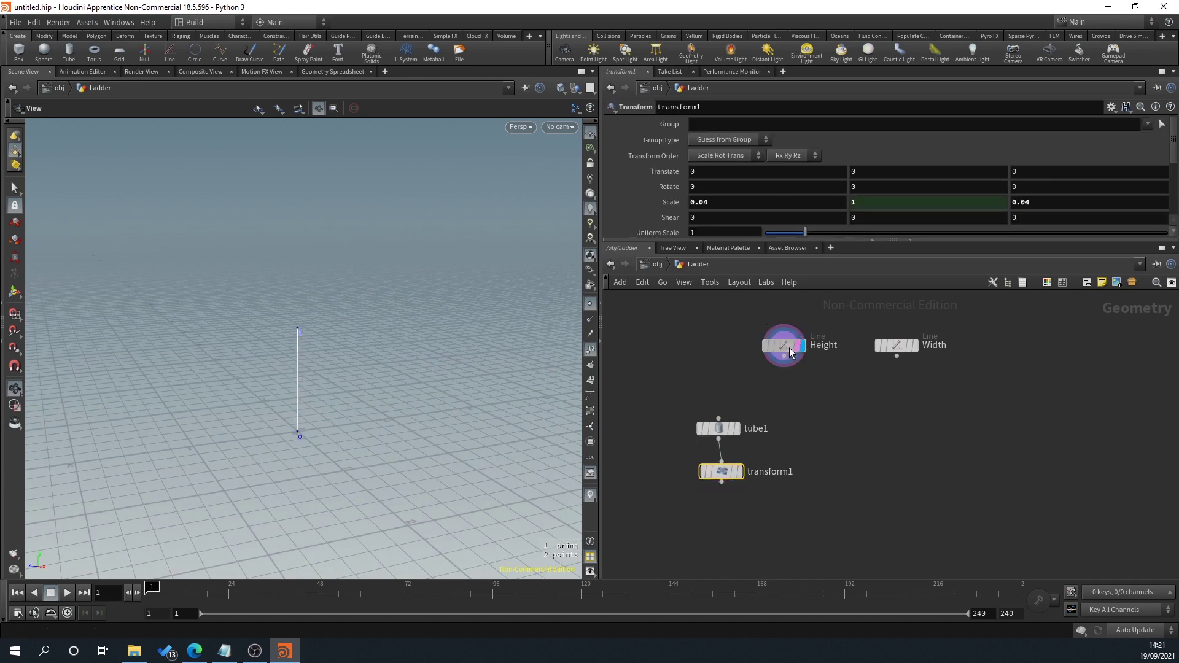
pyautogui.click(784, 345)
pyautogui.scroll(4, 302, 387)
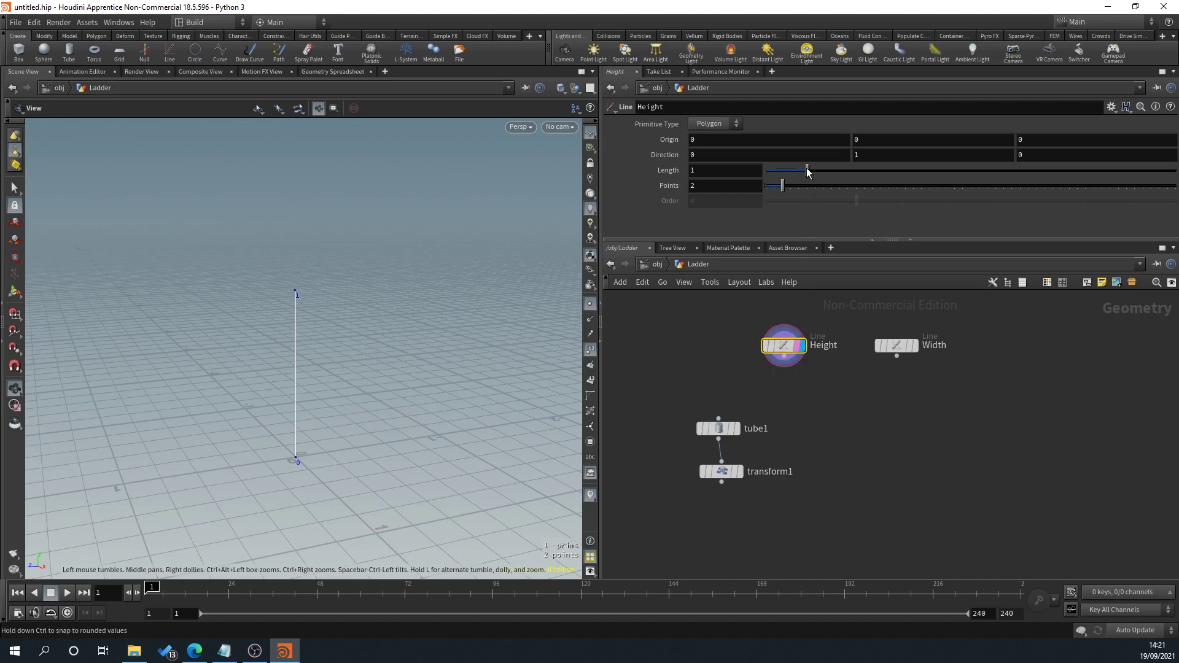
pyautogui.moveTo(806, 170); pyautogui.dragTo(823, 171)
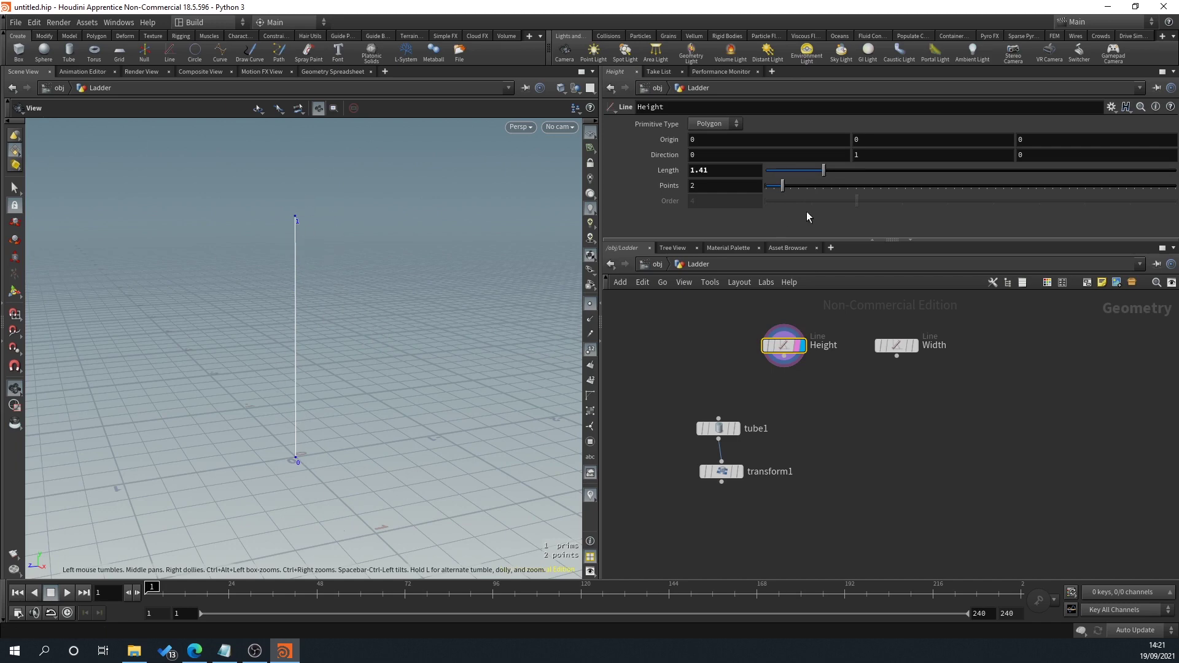
pyautogui.moveTo(722, 170); pyautogui.dragTo(689, 169)
pyautogui.write('1')
pyautogui.press('Return')
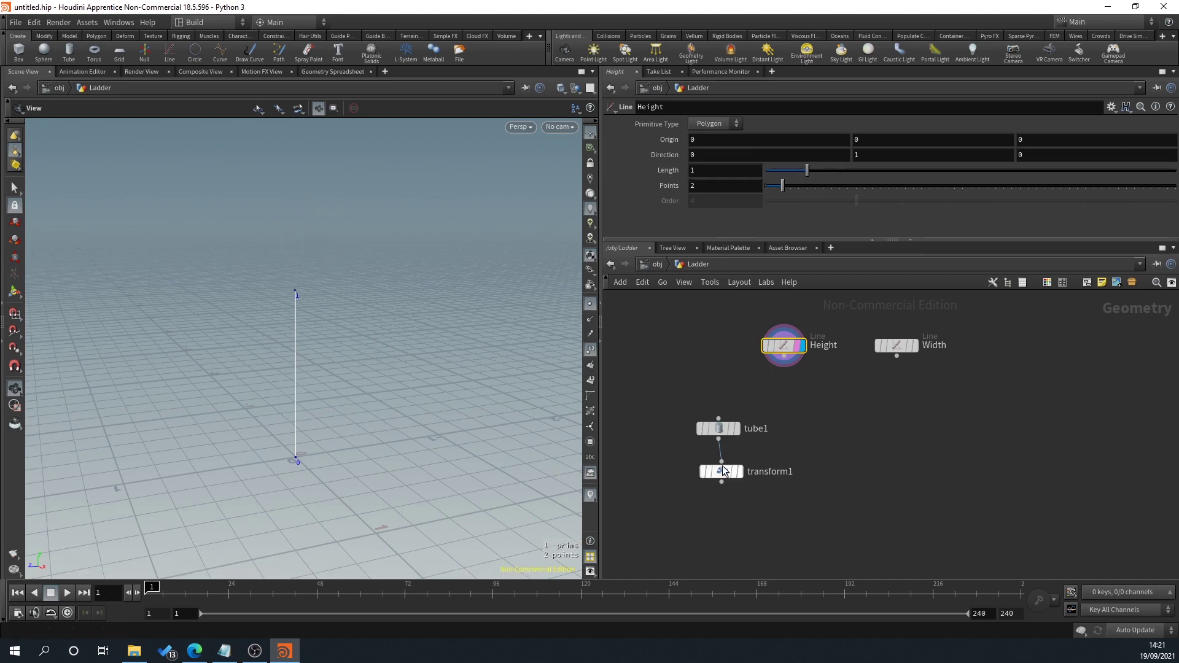
pyautogui.moveTo(722, 472); pyautogui.dragTo(709, 474)
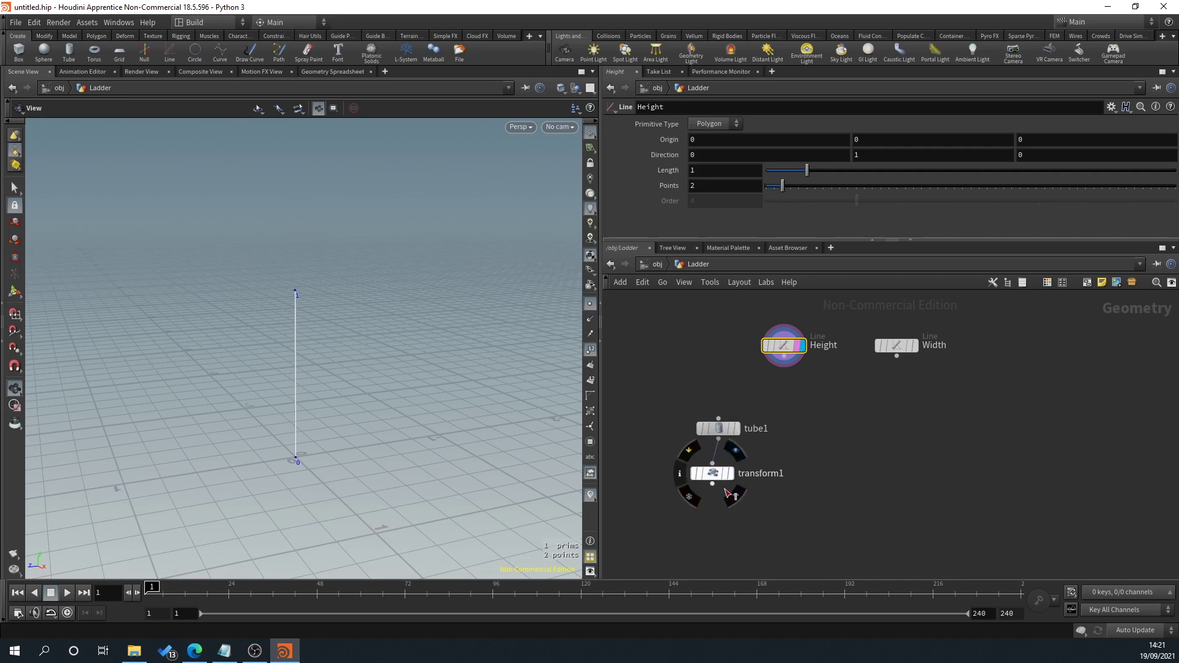
pyautogui.click(729, 474)
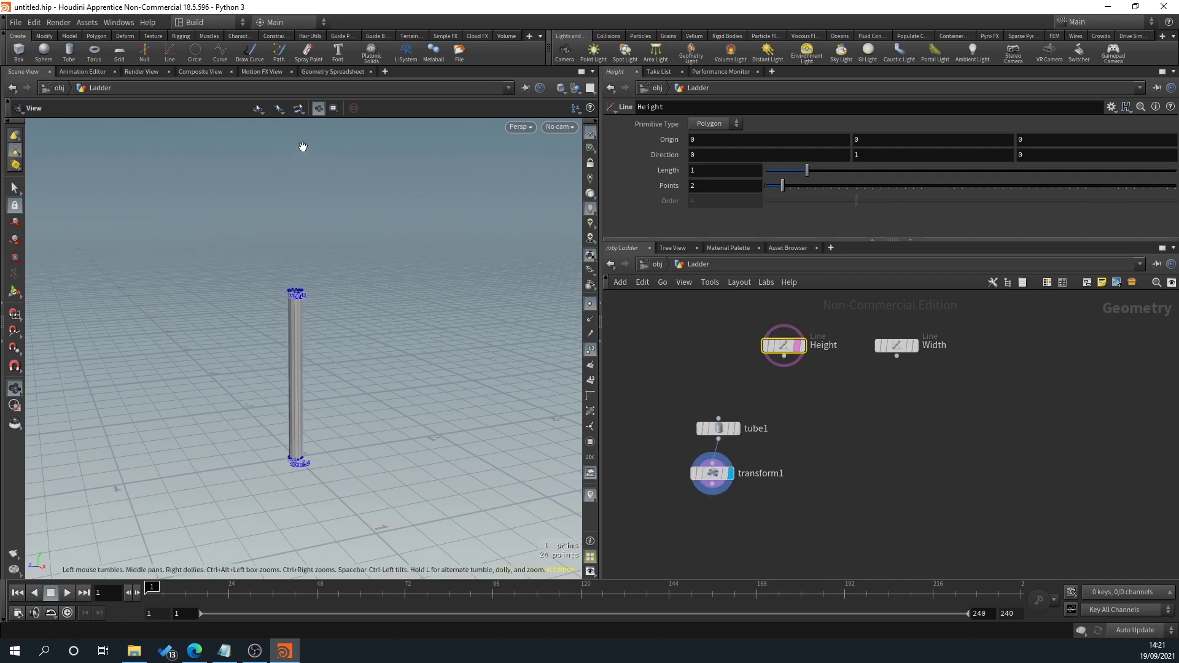
# Step: Examine the scaled tube's wall and its open upper end up close
pyautogui.scroll(10, 342, 337)
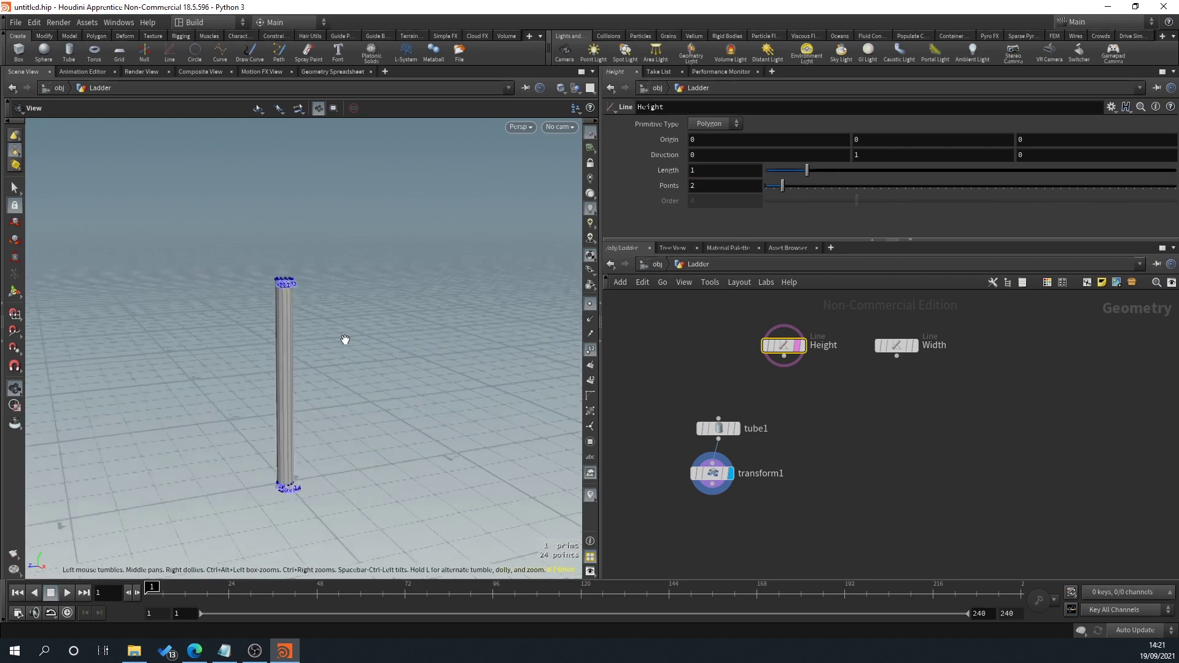
pyautogui.moveTo(402, 289); pyautogui.dragTo(329, 463, button='middle')
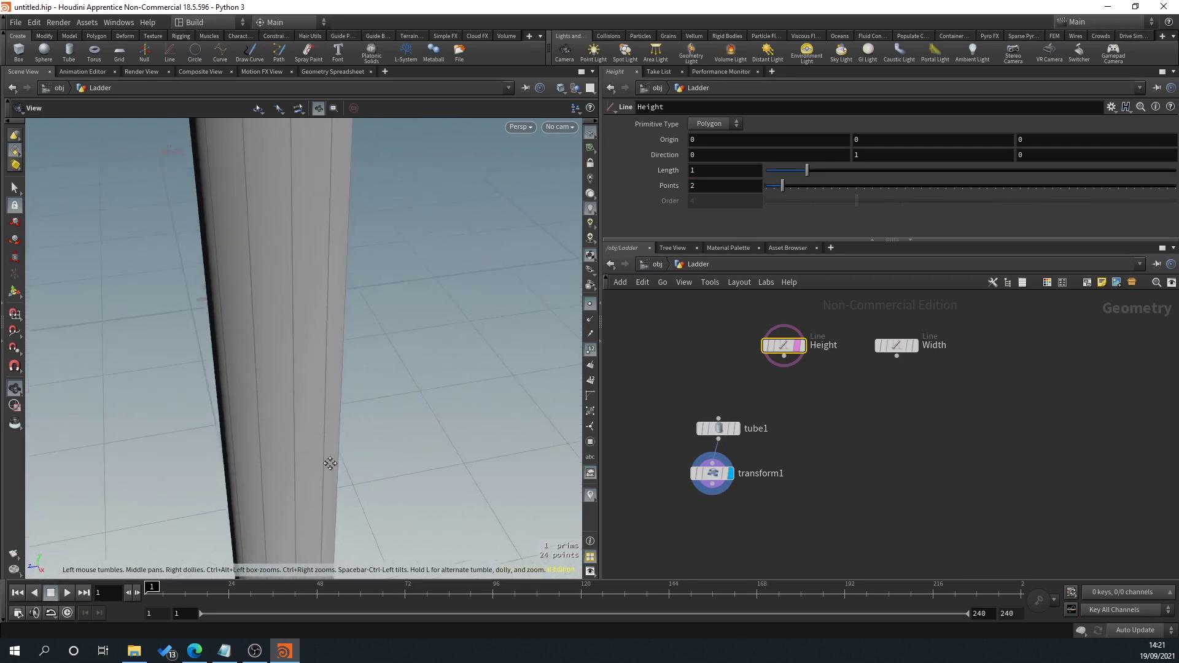
pyautogui.scroll(-5, 422, 379)
pyautogui.moveTo(430, 271); pyautogui.dragTo(379, 337, button='middle')
pyautogui.scroll(2, 380, 350)
pyautogui.moveTo(341, 403); pyautogui.dragTo(486, 373, button='middle')
pyautogui.scroll(3, 460, 421)
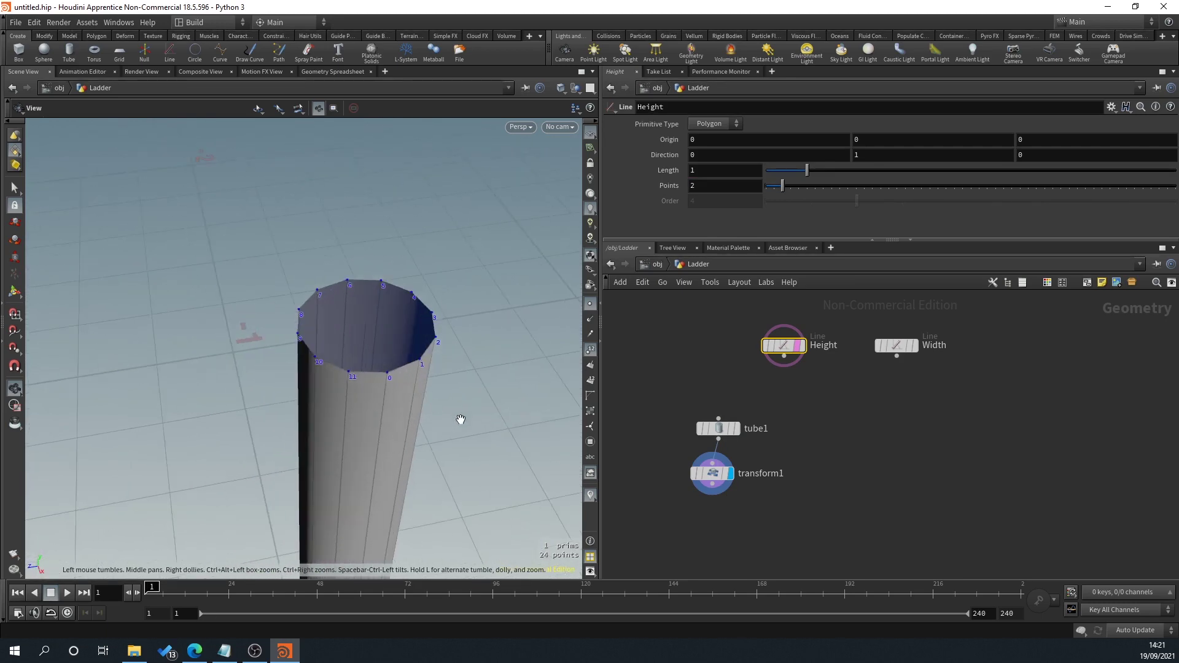
pyautogui.moveTo(460, 421); pyautogui.dragTo(387, 522, button='middle')
# Step: Add a PolyExtrude node wired to the output of transform1
pyautogui.moveTo(710, 509); pyautogui.dragTo(732, 456, button='middle')
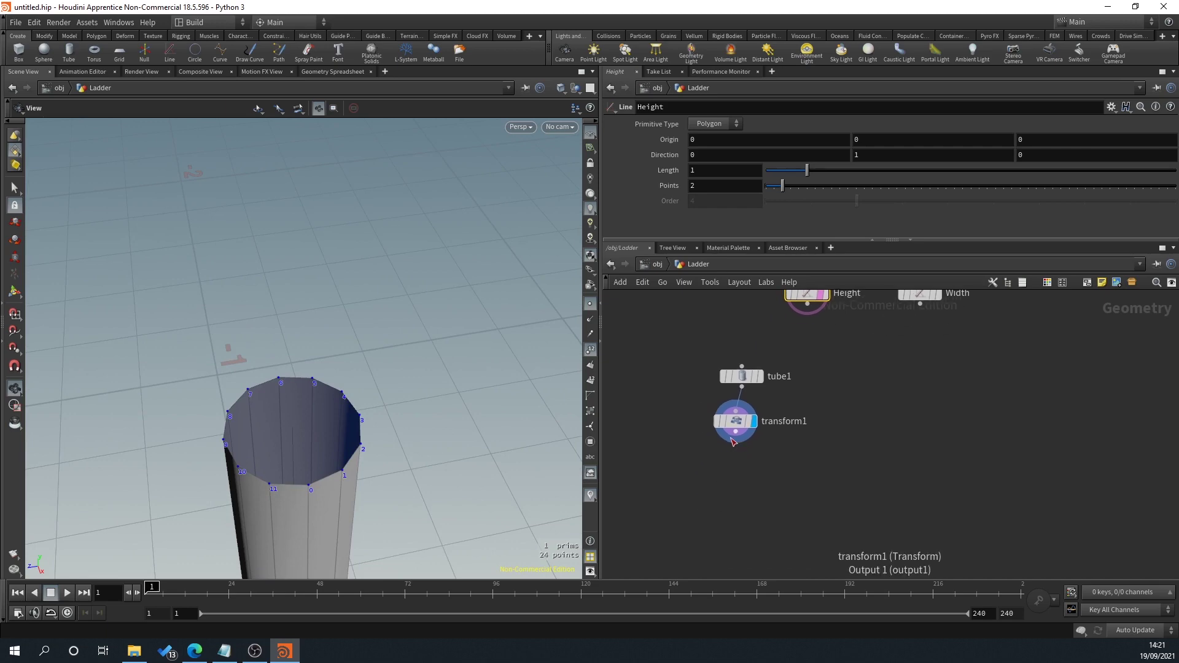
pyautogui.moveTo(736, 432); pyautogui.dragTo(731, 461)
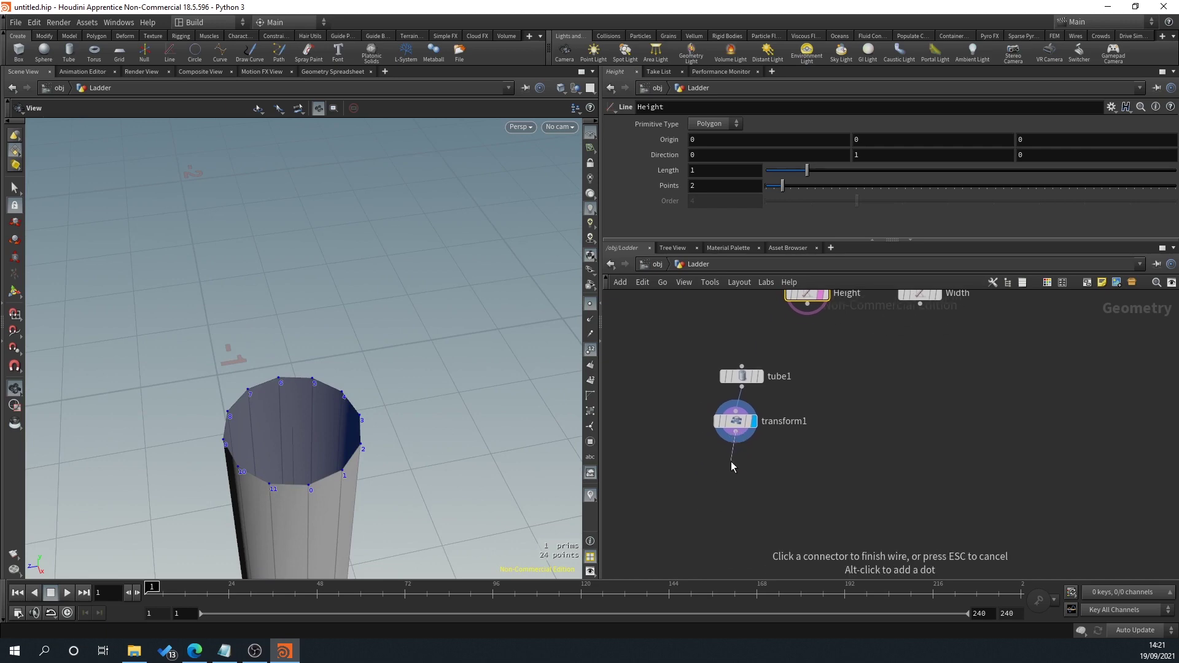
pyautogui.press('Tab')
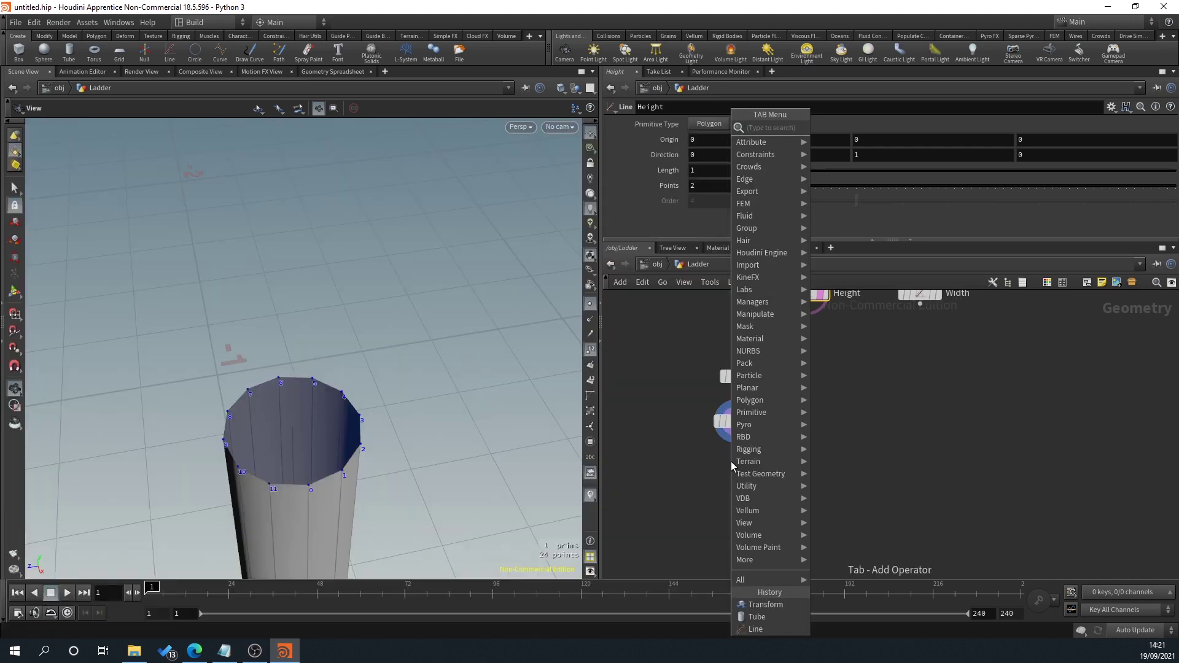
pyautogui.write('extrud')
pyautogui.press('Down')
pyautogui.press('Down')
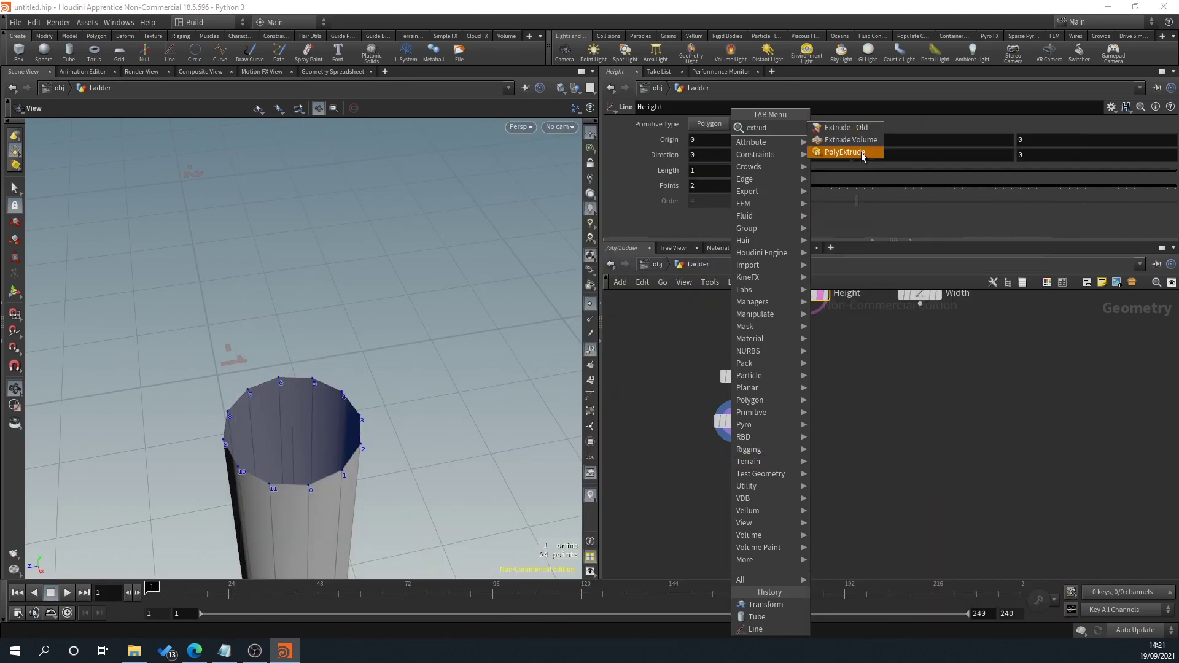
pyautogui.press('Return')
pyautogui.click(731, 463)
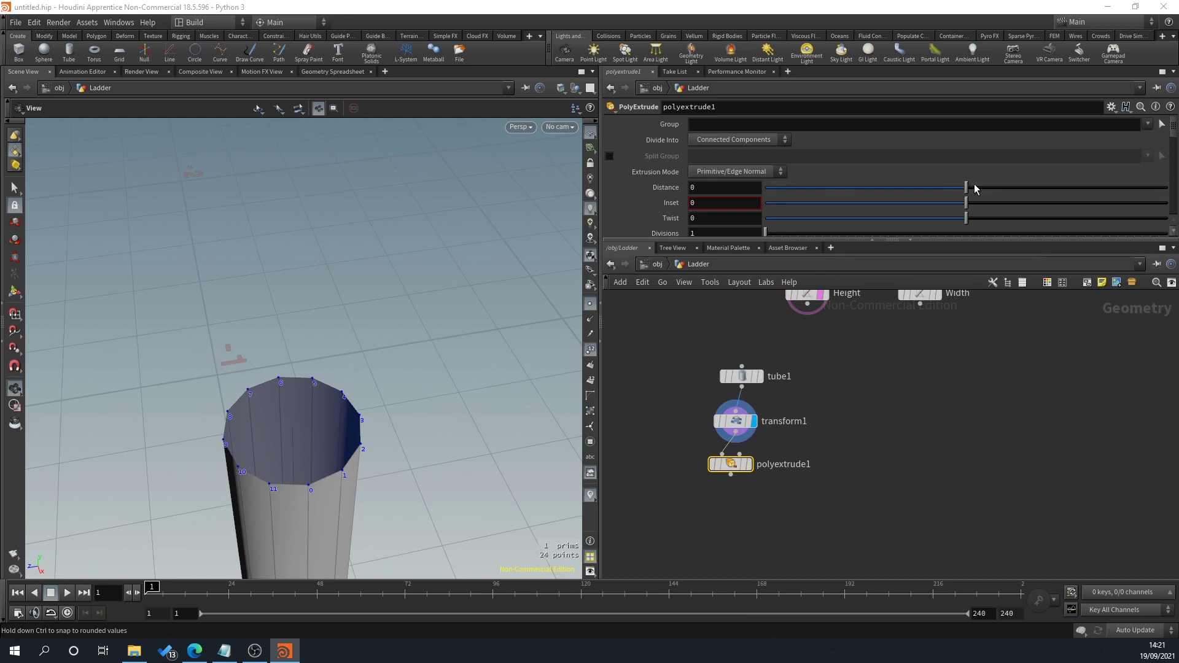
# Step: Set the PolyExtrude distance to about 0.104 and display the extruded tube
pyautogui.moveTo(968, 190); pyautogui.dragTo(986, 190)
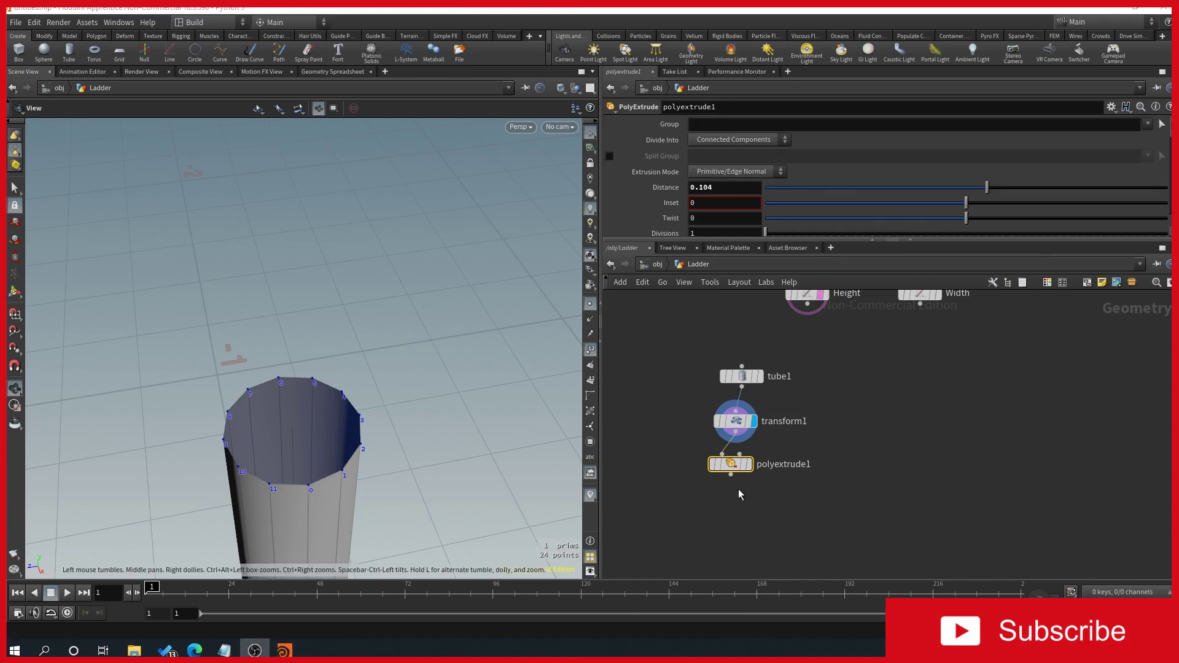
pyautogui.click(750, 465)
pyautogui.scroll(-3, 361, 410)
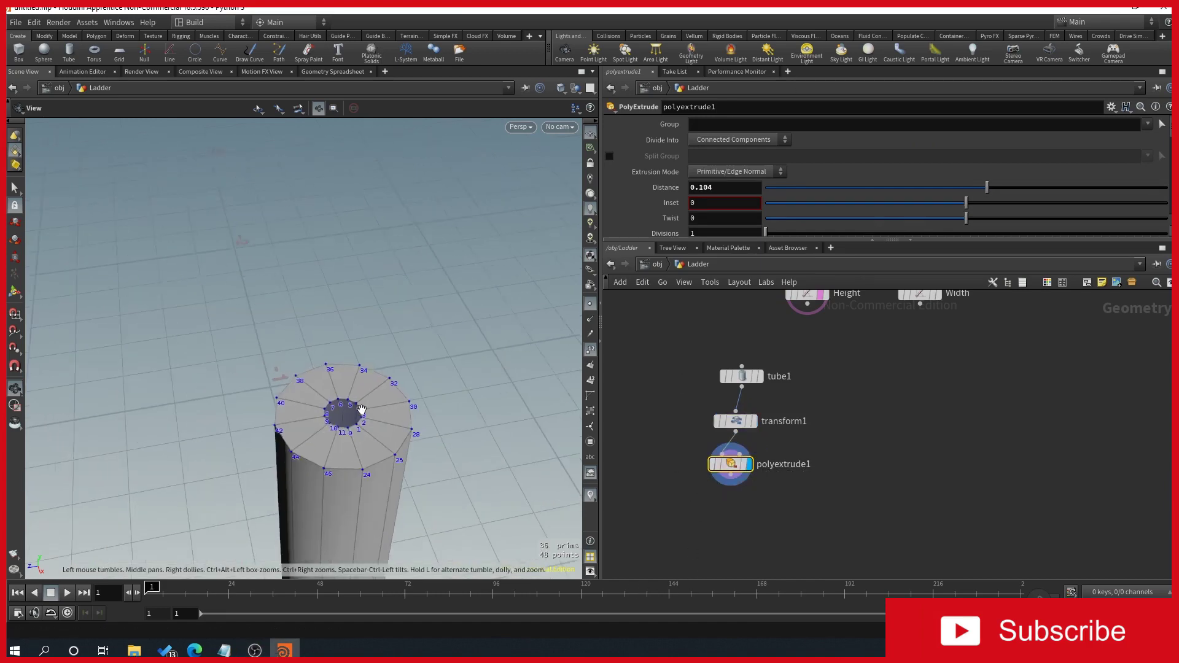
pyautogui.scroll(-3, 361, 410)
pyautogui.moveTo(376, 443); pyautogui.dragTo(384, 321, button='middle')
pyautogui.scroll(7, 384, 321)
pyautogui.moveTo(437, 282); pyautogui.dragTo(435, 451, button='middle')
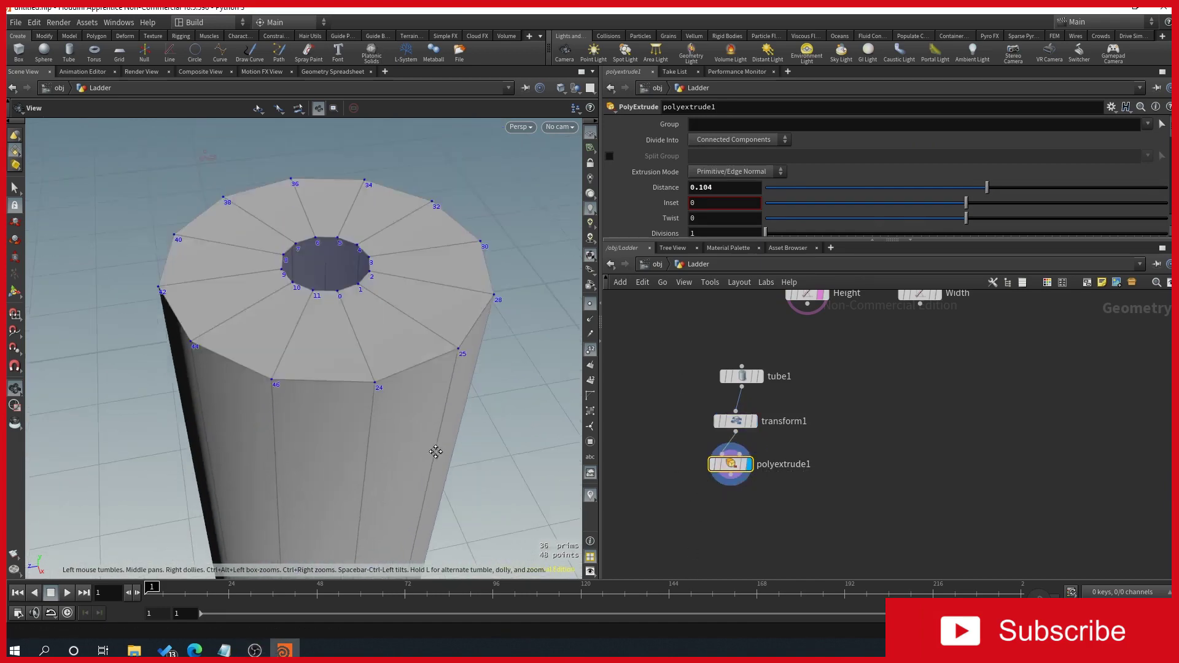
pyautogui.moveTo(435, 452); pyautogui.dragTo(450, 278, button='right')
# Step: Try an extrusion distance of 0.02 and reduce it to 0.01 for a thin tube wall
pyautogui.click(722, 184)
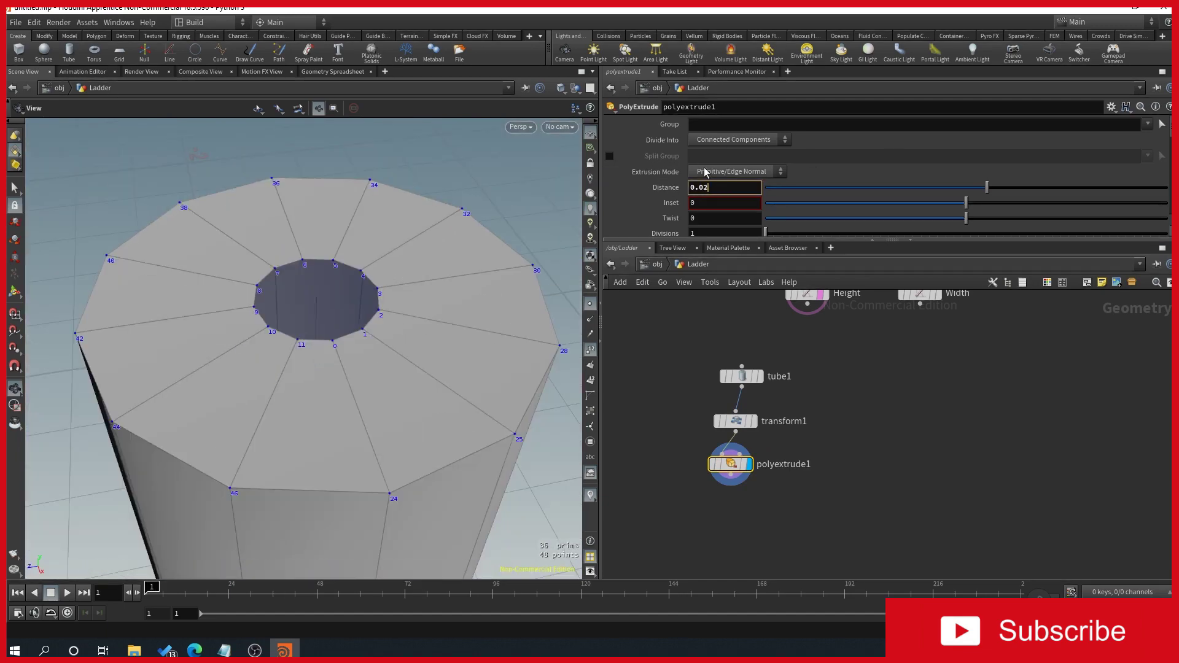
pyautogui.write('0.02')
pyautogui.press('Return')
pyautogui.click(726, 186)
pyautogui.press('BackSpace')
pyautogui.write('1')
pyautogui.press('Return')
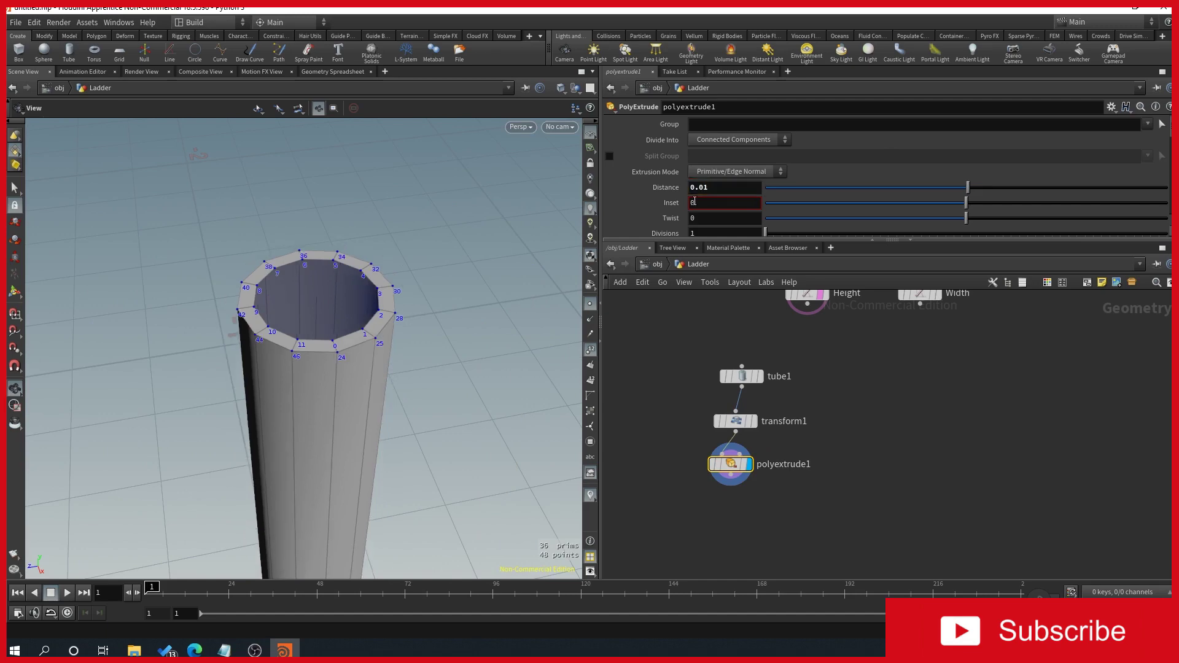
# Step: Examine the thickened tube wall at the open lower and upper ends
pyautogui.scroll(-6, 510, 455)
pyautogui.moveTo(509, 510); pyautogui.dragTo(435, 394)
pyautogui.moveTo(416, 442); pyautogui.dragTo(389, 417, button='right')
pyautogui.moveTo(389, 417); pyautogui.dragTo(432, 242, button='middle')
pyautogui.scroll(5, 367, 477)
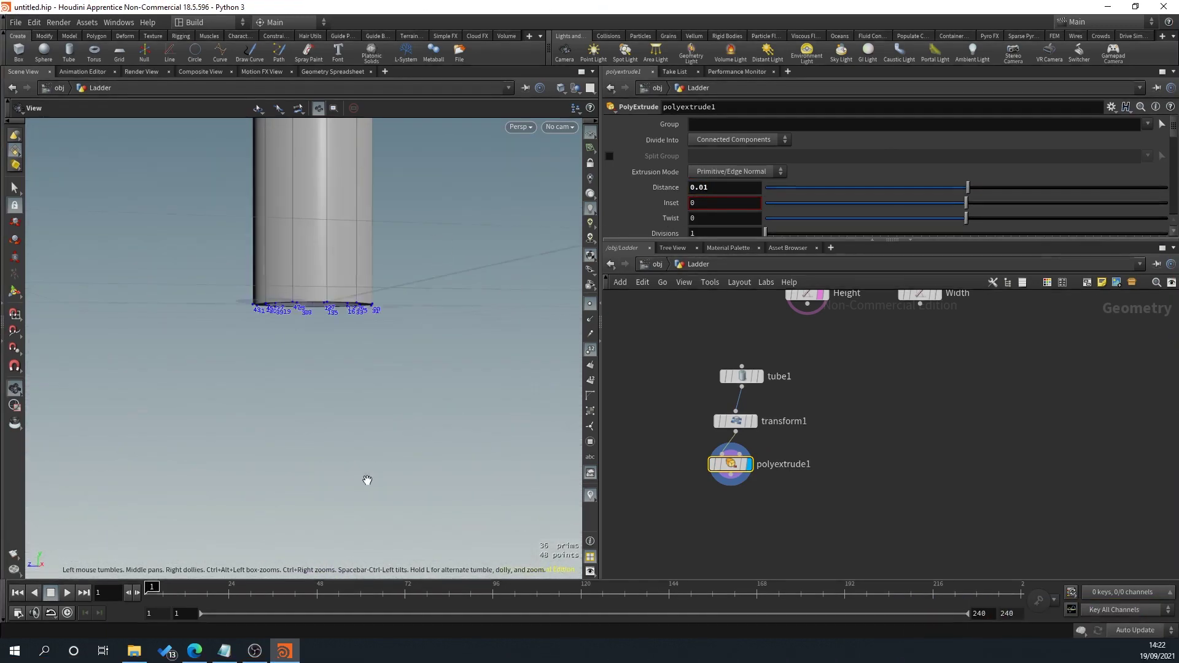
pyautogui.moveTo(366, 479); pyautogui.dragTo(352, 429)
pyautogui.moveTo(376, 527); pyautogui.dragTo(371, 294, button='middle')
pyautogui.scroll(6, 290, 302)
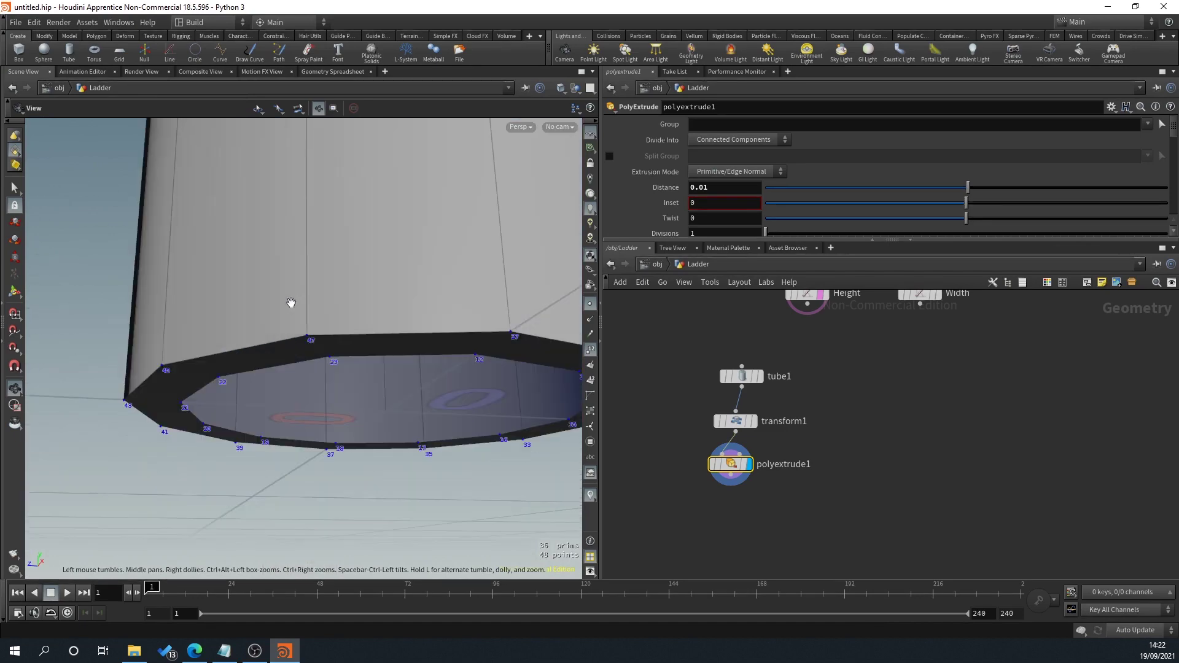
pyautogui.scroll(-5, 315, 333)
pyautogui.moveTo(258, 373); pyautogui.dragTo(420, 419)
pyautogui.scroll(-5, 432, 371)
pyautogui.moveTo(445, 334); pyautogui.dragTo(400, 424, button='middle')
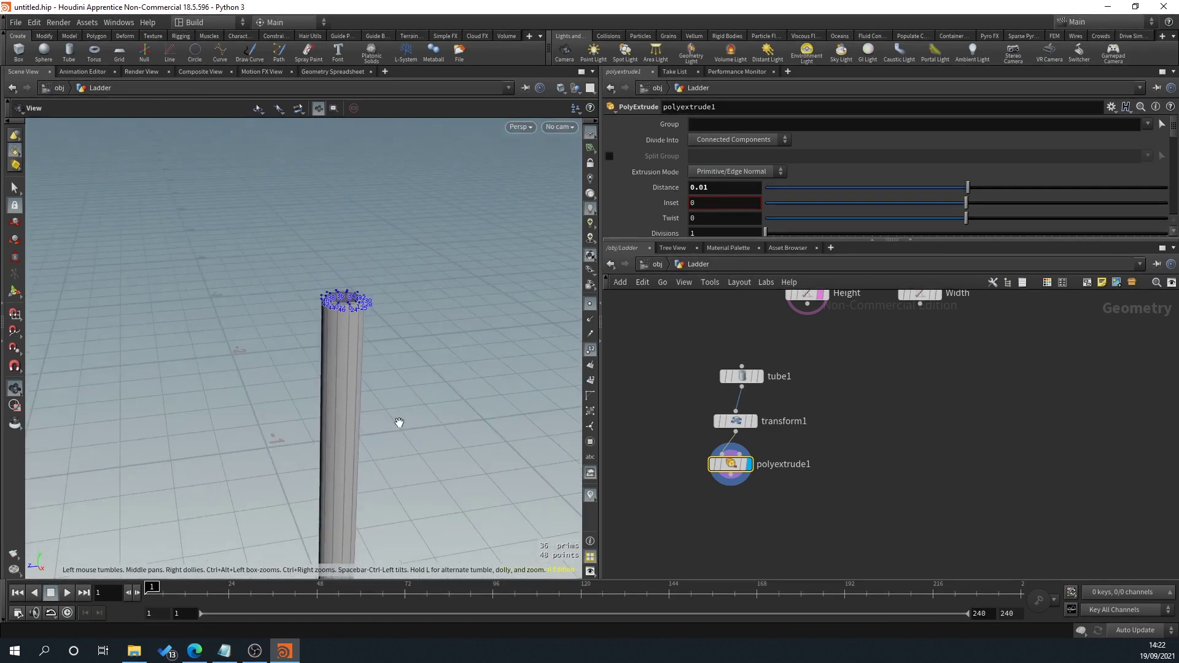
pyautogui.scroll(10, 377, 301)
pyautogui.moveTo(335, 313); pyautogui.dragTo(363, 325, button='middle')
pyautogui.scroll(-5, 363, 325)
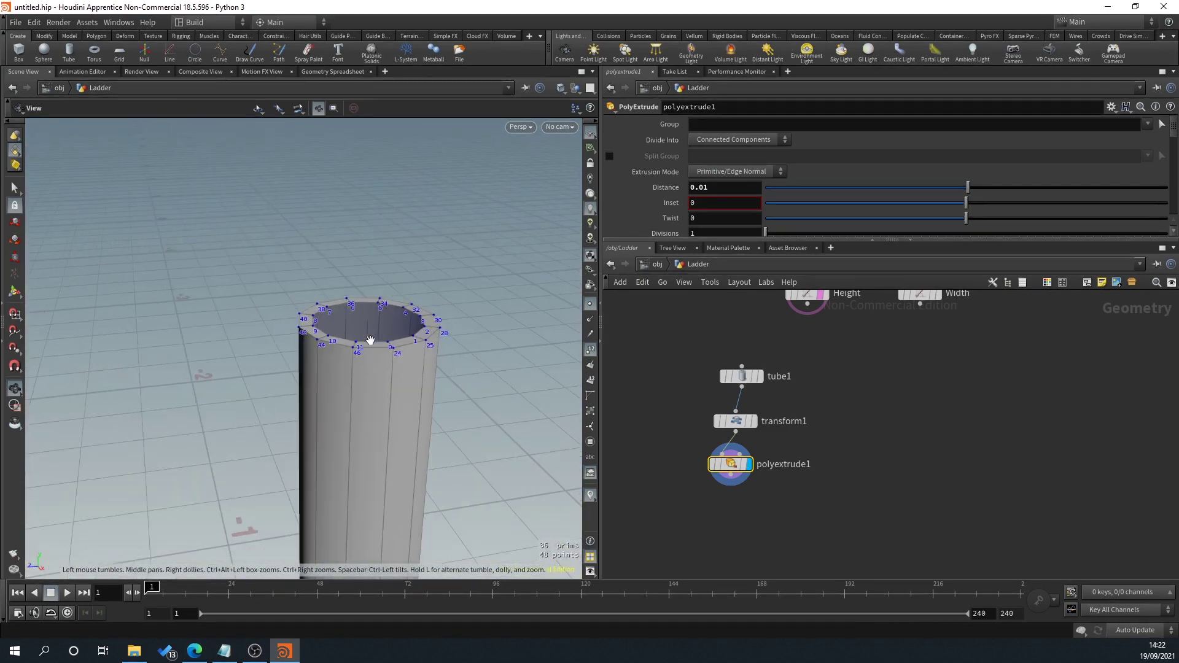
# Step: Add a PolyBevel node after polyextrude1 and display it
pyautogui.moveTo(752, 519); pyautogui.dragTo(749, 482, button='middle')
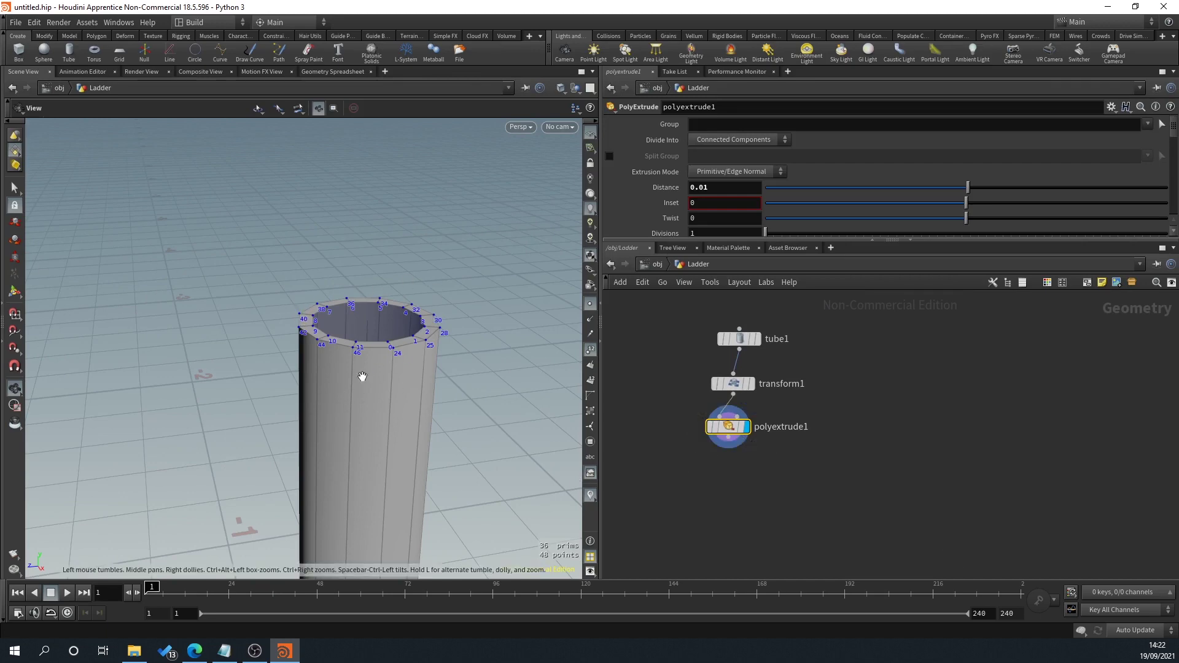
pyautogui.press('Tab')
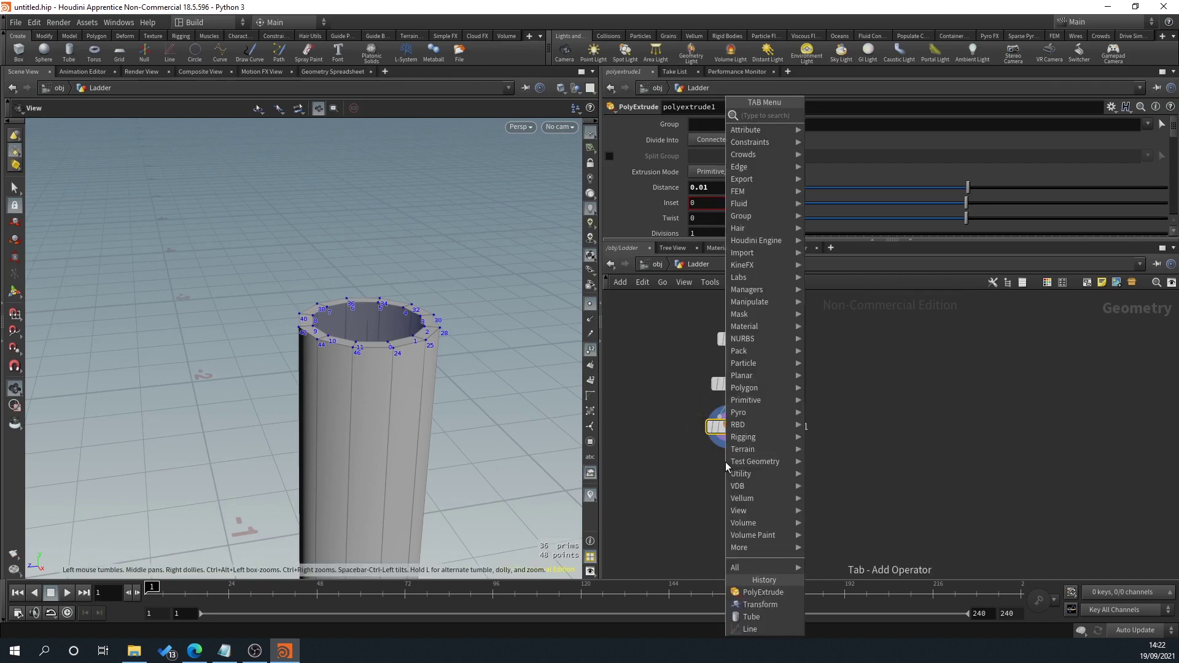
pyautogui.write('beve')
pyautogui.press('Return')
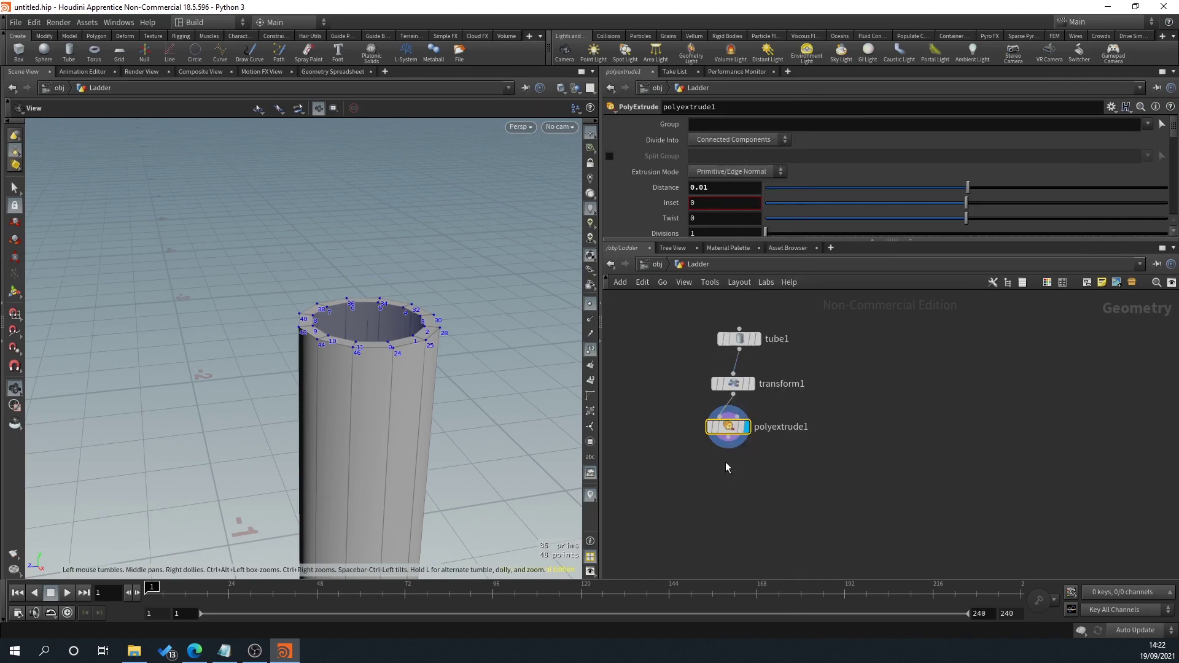
pyautogui.click(725, 470)
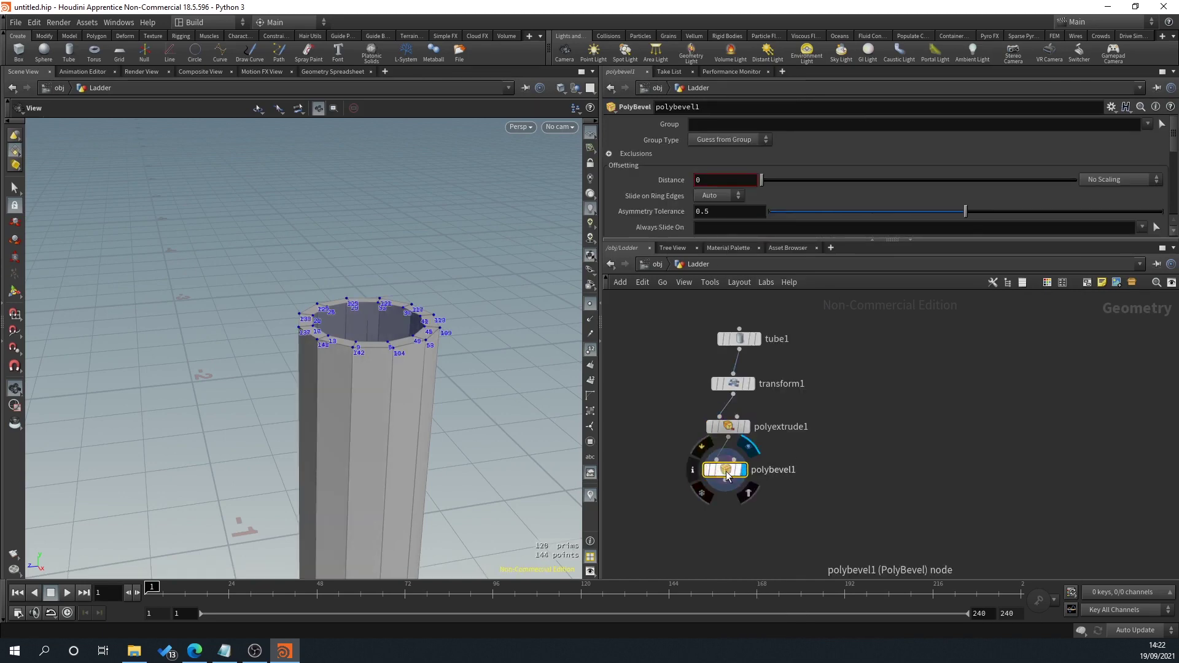
# Step: Set the PolyBevel distance to 0.002 and inspect the bevelled upper rim
pyautogui.moveTo(764, 174); pyautogui.dragTo(762, 176)
pyautogui.scroll(5, 387, 363)
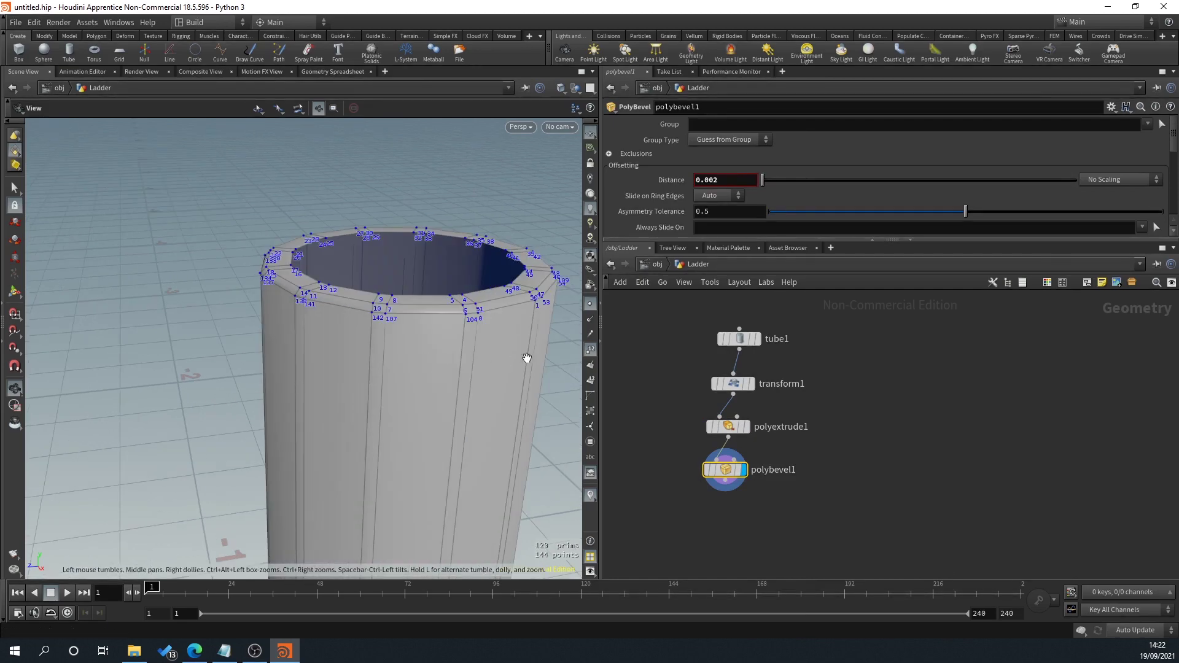
pyautogui.moveTo(527, 357); pyautogui.dragTo(485, 391, button='middle')
pyautogui.moveTo(429, 293); pyautogui.dragTo(413, 345)
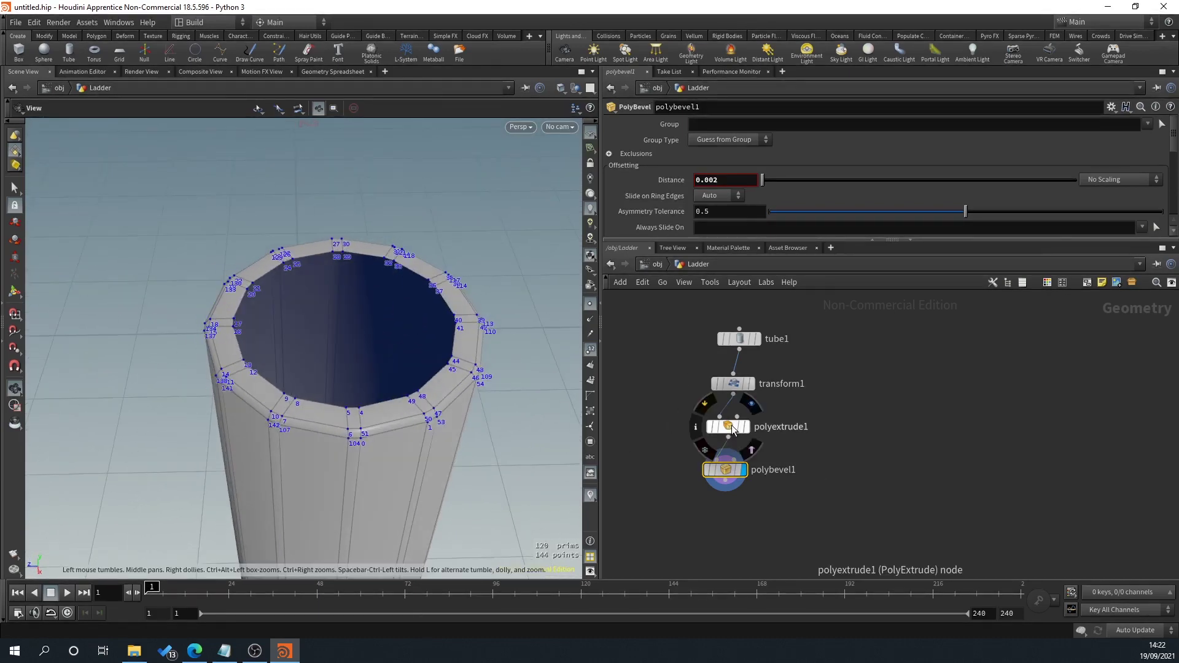
# Step: Enable Output Back on polyextrude1 to give the tube an inner wall surface
pyautogui.click(732, 428)
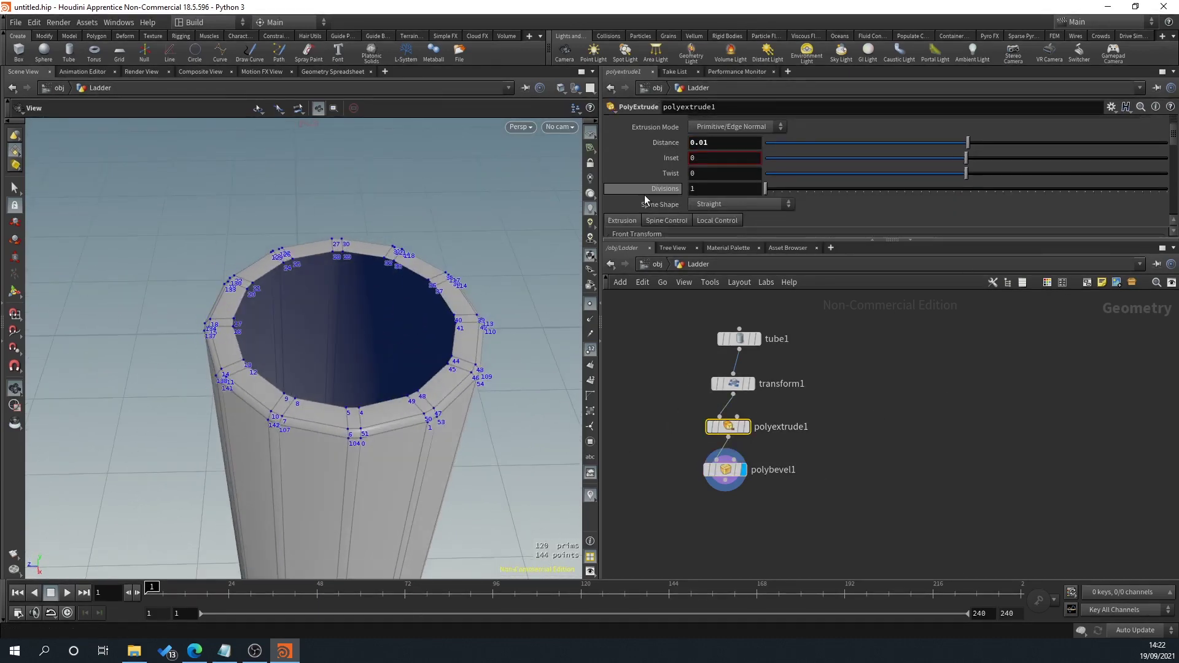
pyautogui.scroll(-4, 643, 194)
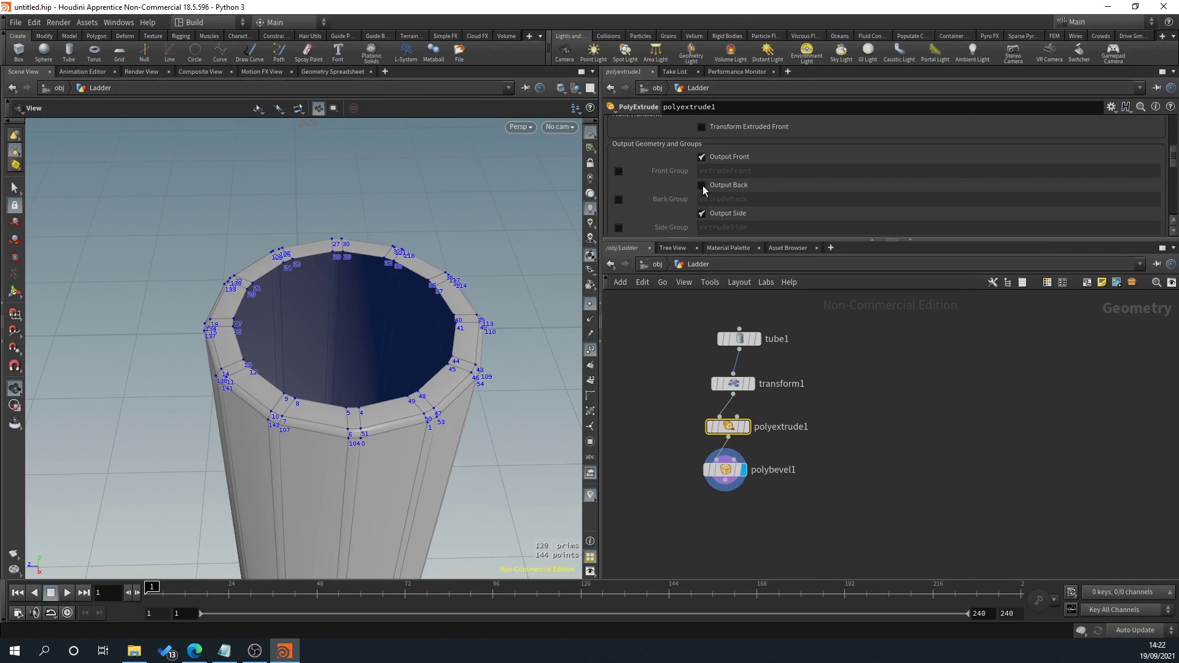
pyautogui.click(702, 185)
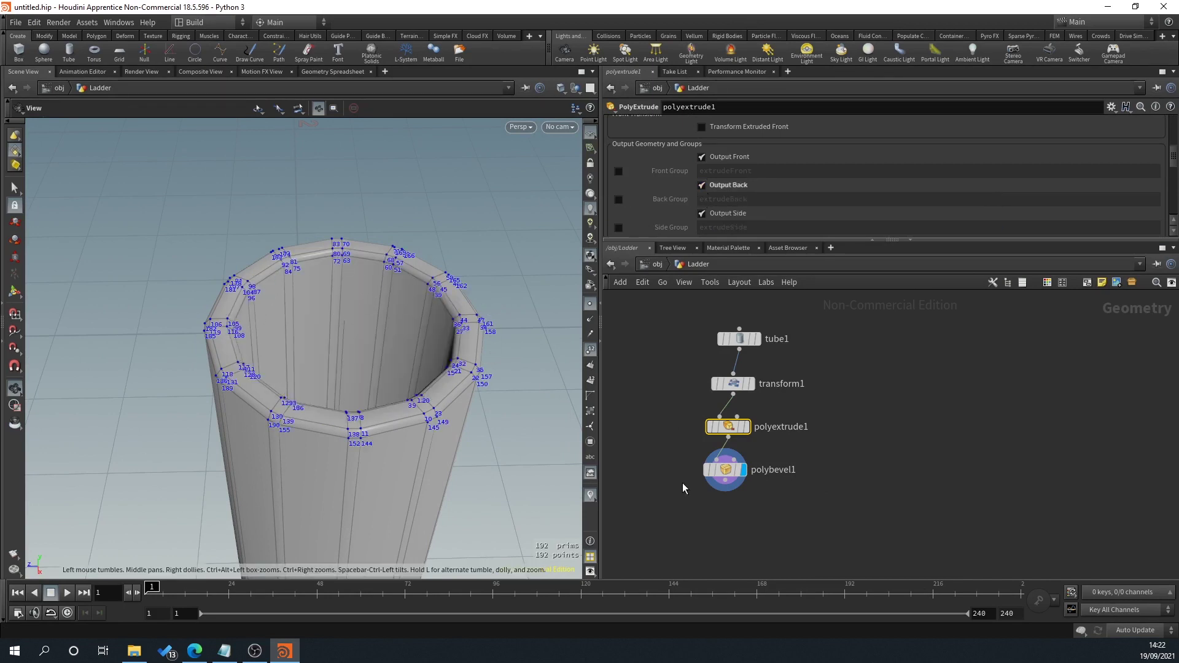
# Step: Hide the point numbers and display polyextrude1 to compare the tube without its bevel
pyautogui.click(590, 351)
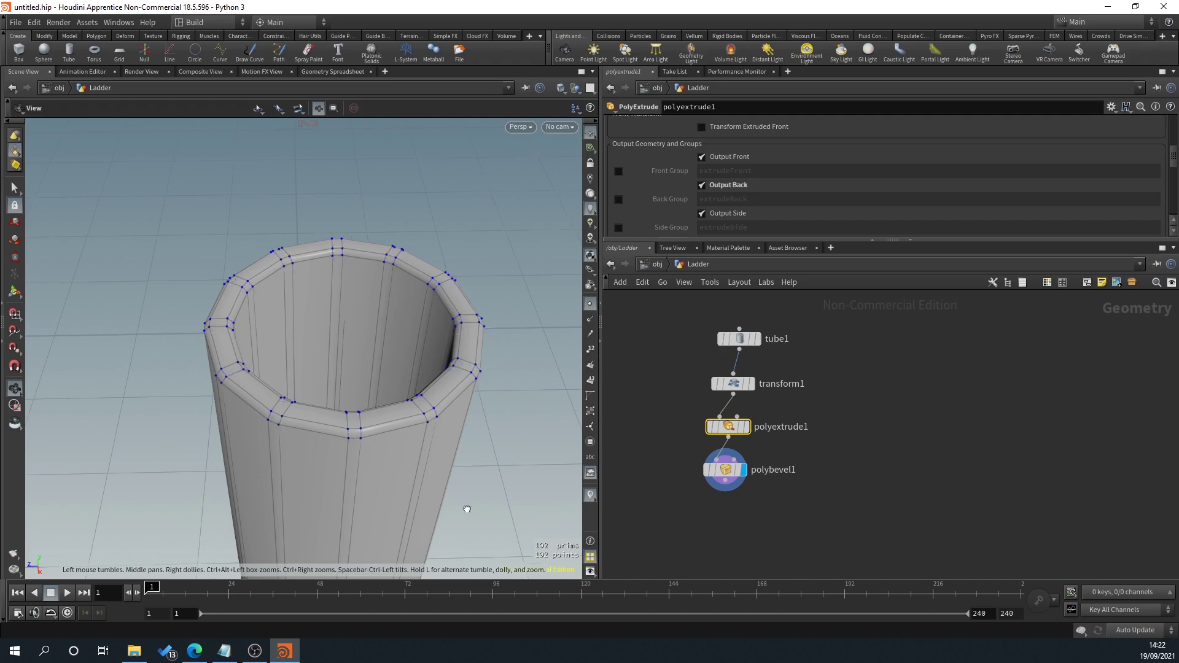
pyautogui.moveTo(466, 508); pyautogui.dragTo(500, 446)
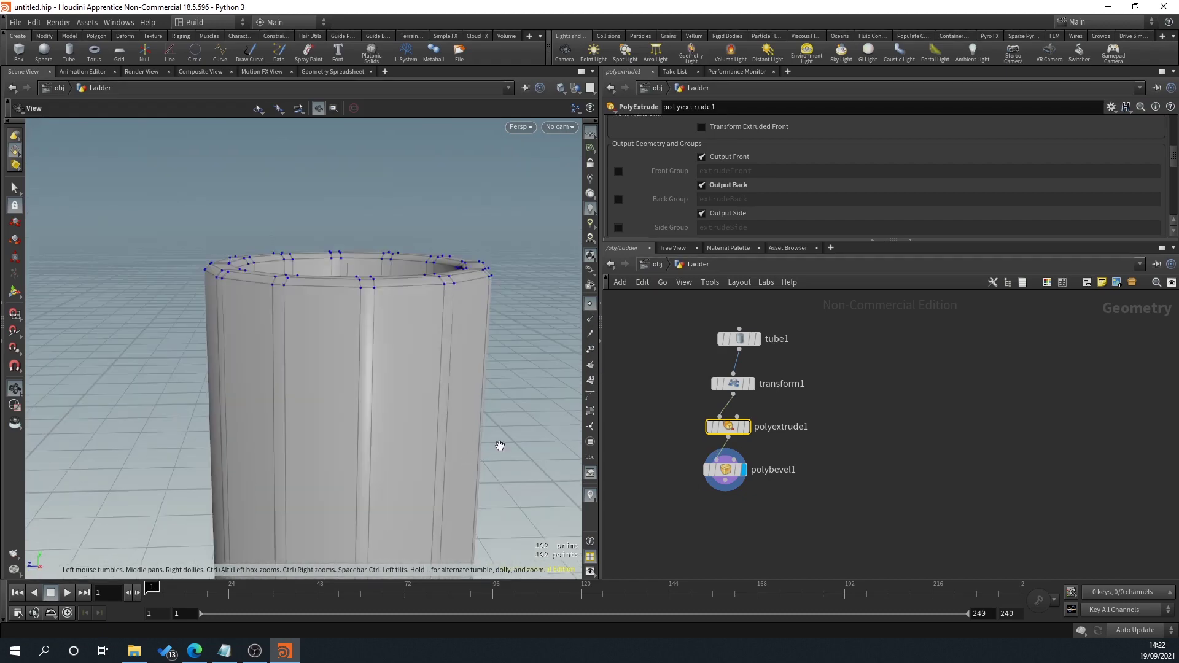
pyautogui.click(744, 426)
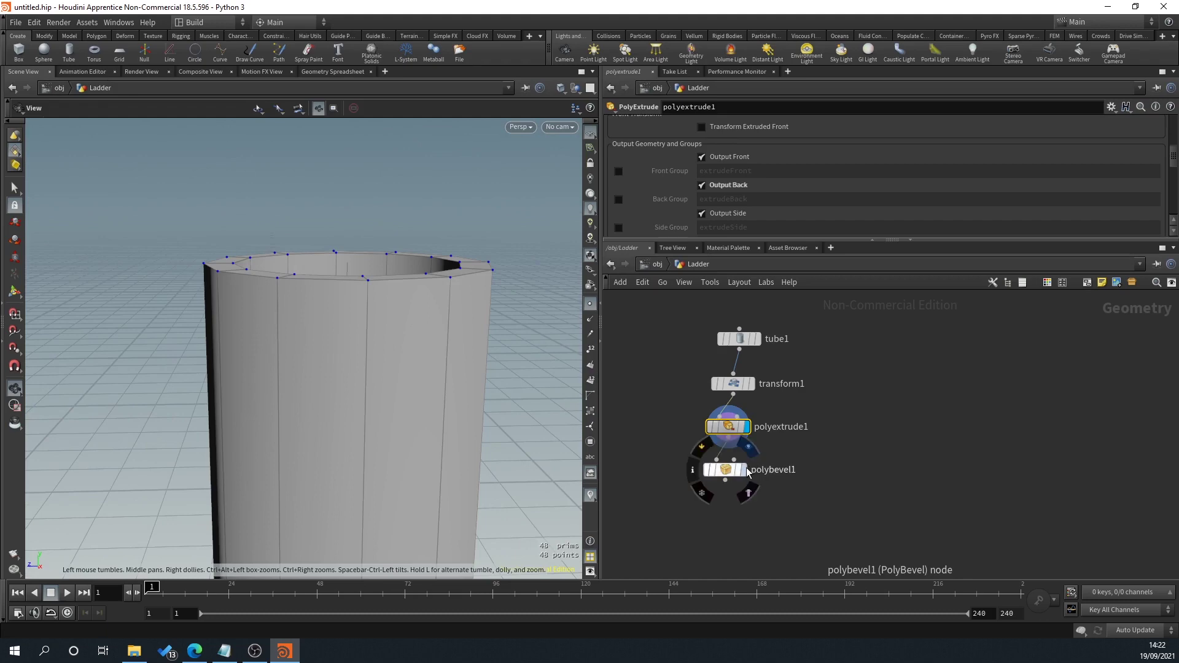
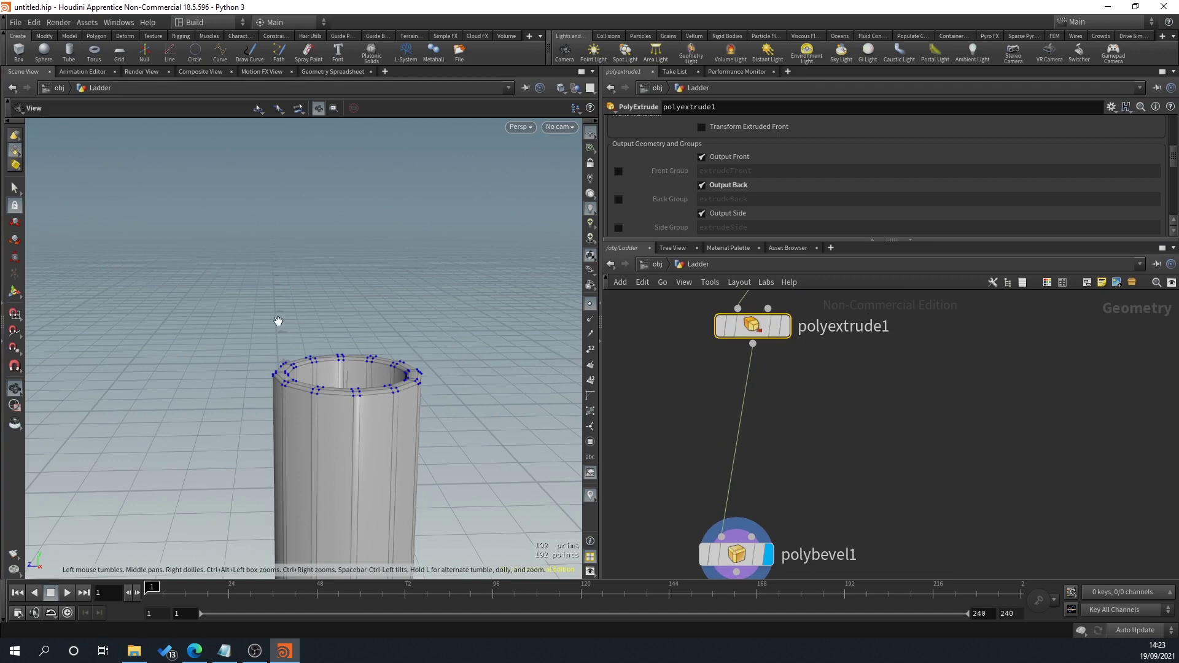
# Step: Activate edge selection, display polyextrude1, and select the outer edge loop of the tube's upper rim
pyautogui.click(15, 188)
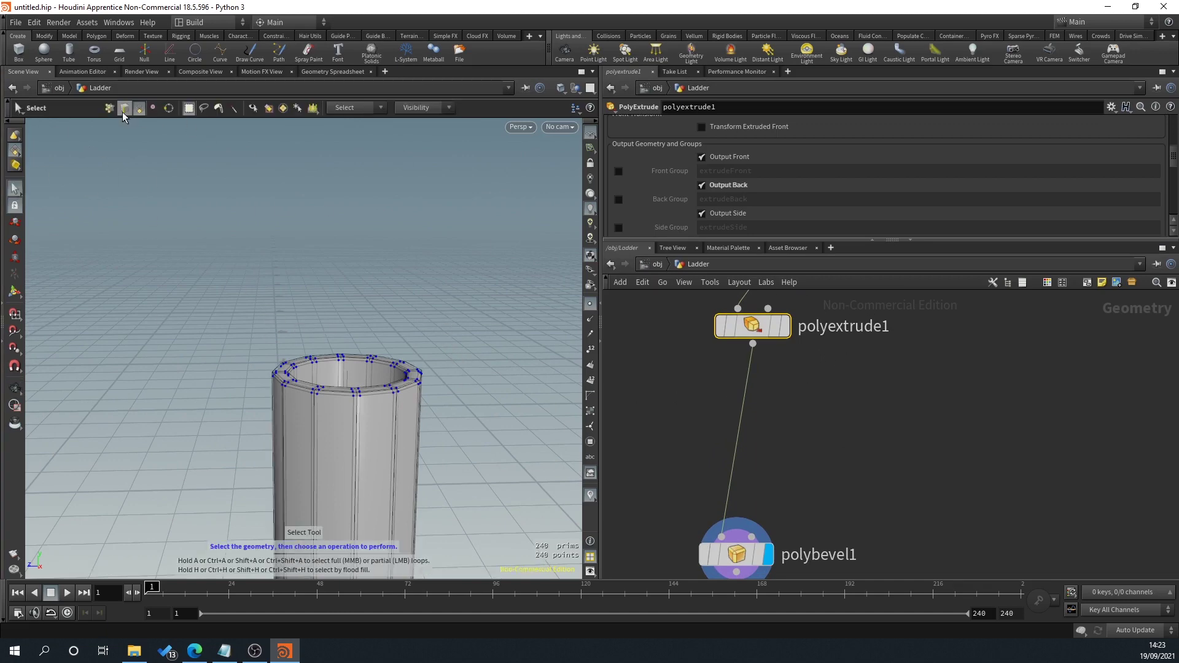
pyautogui.press('2')
pyautogui.click(126, 109)
pyautogui.click(386, 363)
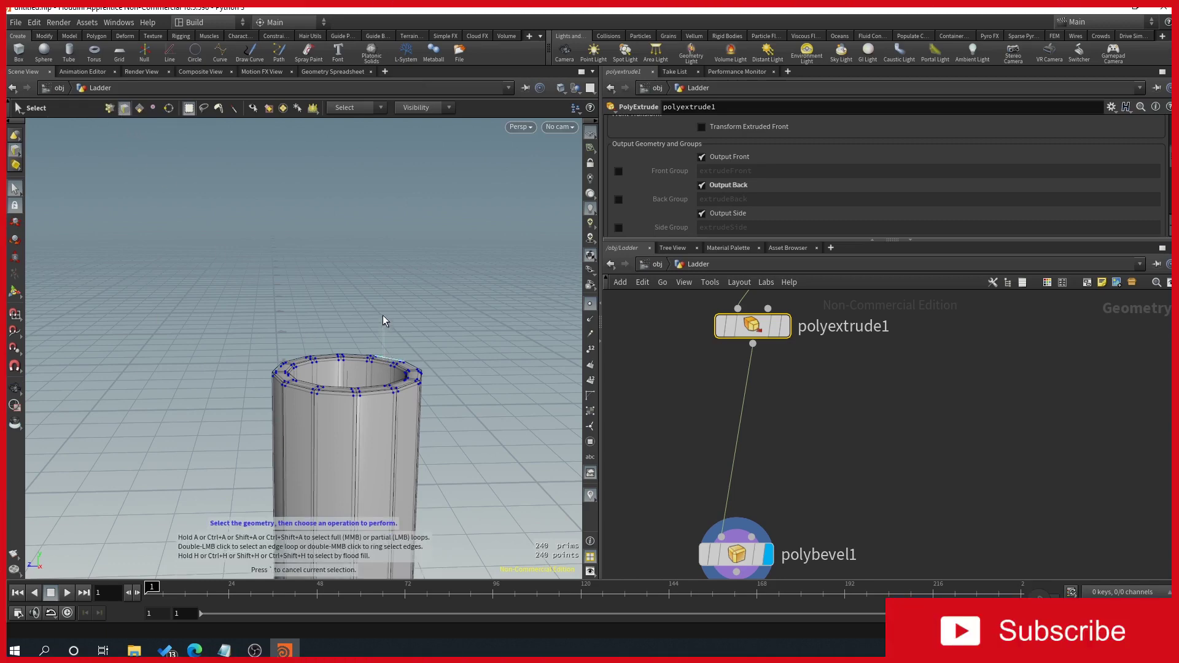
pyautogui.click(784, 326)
pyautogui.doubleClick(361, 392)
# Step: Add the inner edge loop of the tube's upper rim to the selection
pyautogui.press('space')
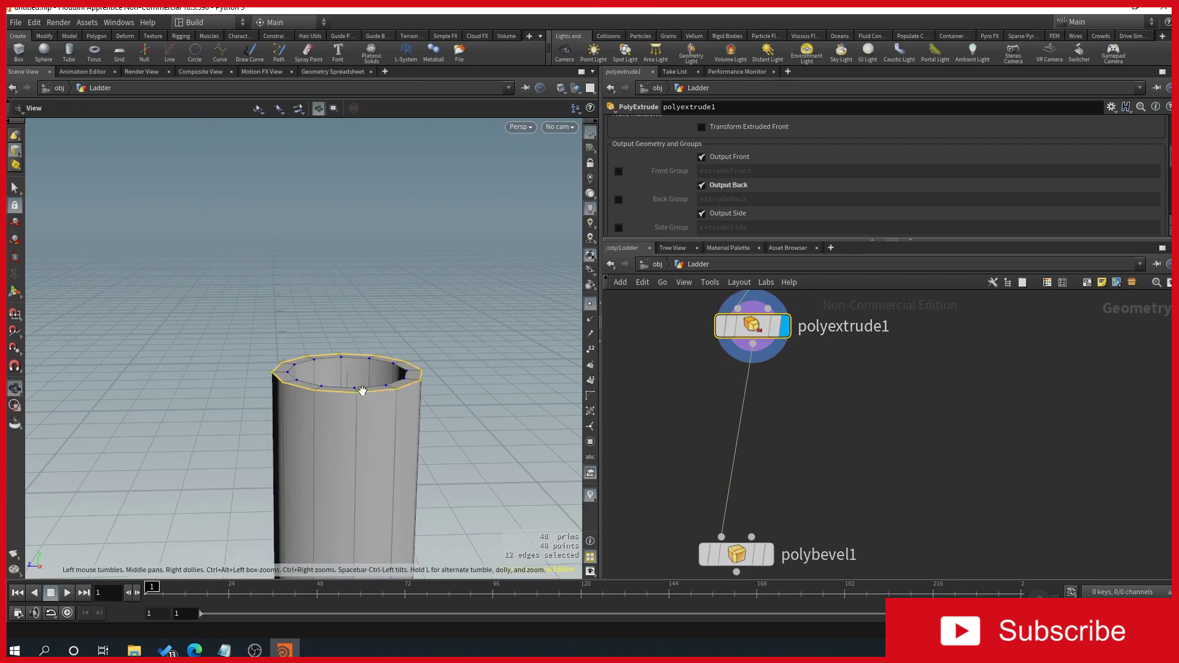
pyautogui.press('space')
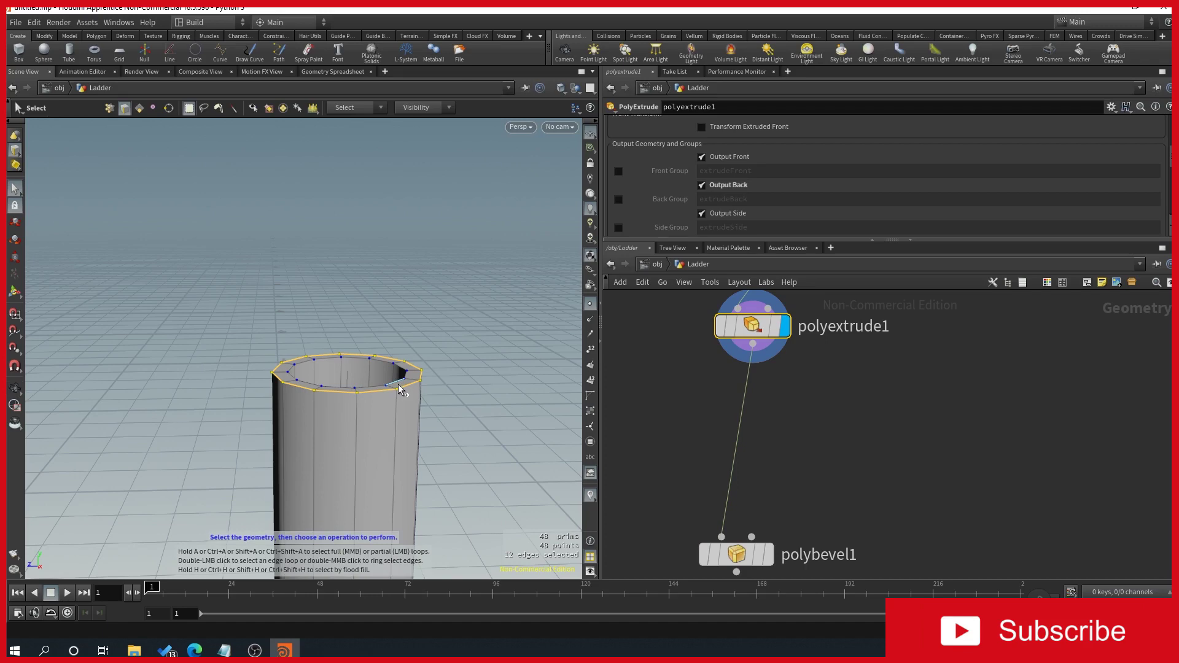
pyautogui.keyDown('shift'); pyautogui.doubleClick(398, 384); pyautogui.keyUp('shift')
pyautogui.click(447, 426)
pyautogui.doubleClick(399, 384)
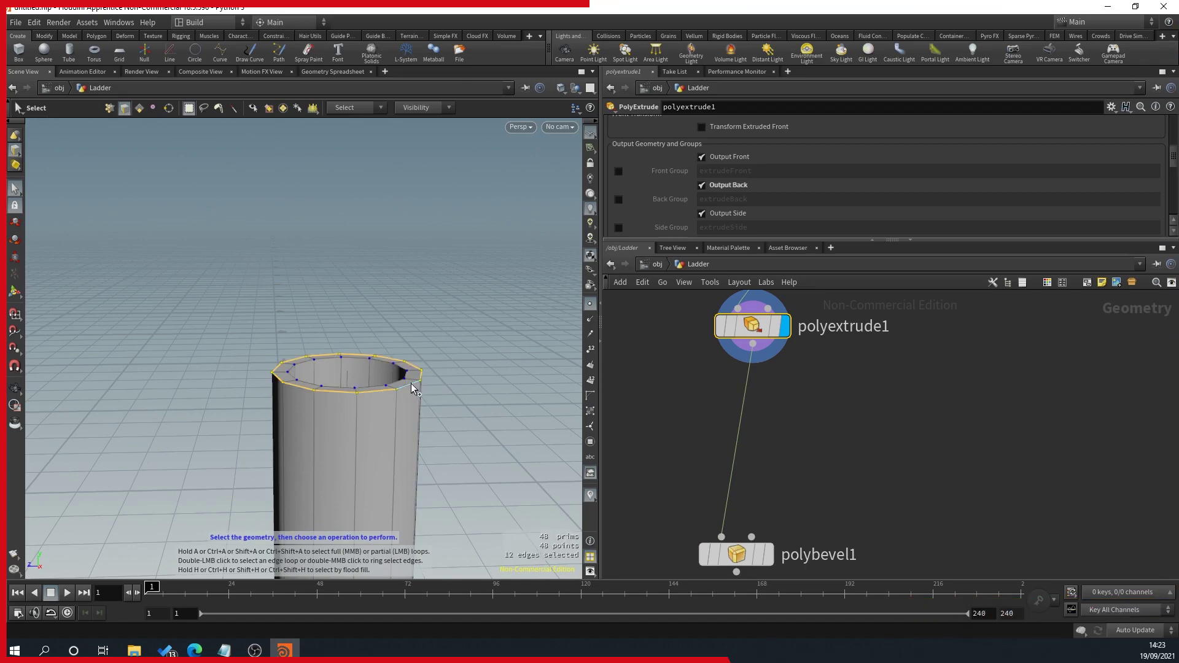
pyautogui.keyDown('shift'); pyautogui.doubleClick(399, 384); pyautogui.keyUp('shift')
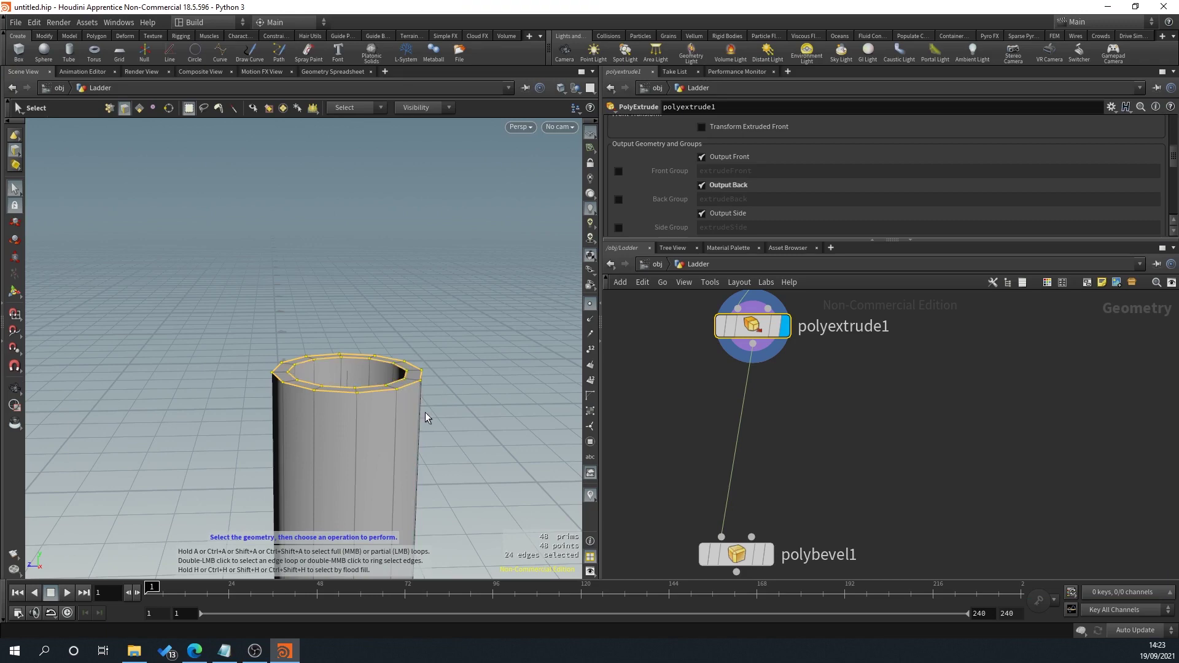
# Step: Add the outer and inner edge loops of the tube's lower rim to the selection
pyautogui.keyDown('alt'); pyautogui.moveTo(467, 411); pyautogui.dragTo(505, 516, button='right'); pyautogui.keyUp('alt')
pyautogui.moveTo(505, 516); pyautogui.dragTo(254, 416)
pyautogui.press('s')
pyautogui.keyDown('alt'); pyautogui.scroll(6, 400, 481); pyautogui.keyUp('alt')
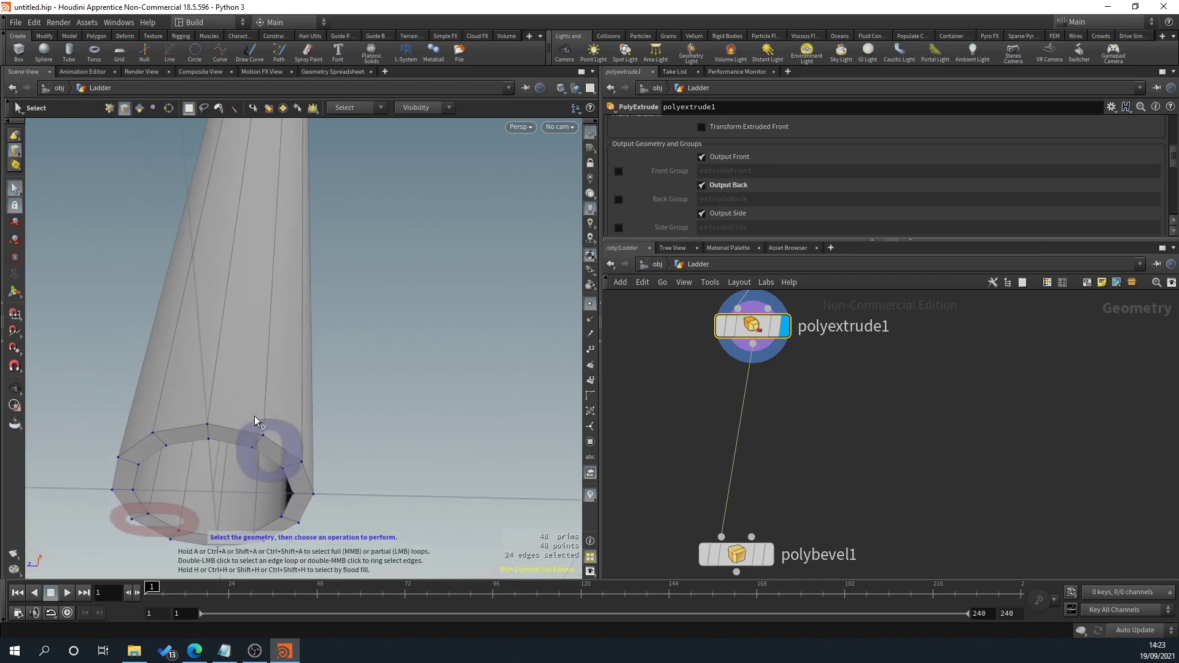
pyautogui.keyDown('shift'); pyautogui.doubleClick(219, 430); pyautogui.keyUp('shift')
pyautogui.keyDown('shift'); pyautogui.doubleClick(229, 443); pyautogui.keyUp('shift')
pyautogui.keyDown('alt'); pyautogui.scroll(-4, 392, 376); pyautogui.keyUp('alt')
pyautogui.keyDown('alt'); pyautogui.moveTo(392, 376); pyautogui.dragTo(429, 526); pyautogui.keyUp('alt')
pyautogui.keyDown('alt'); pyautogui.moveTo(489, 172); pyautogui.dragTo(470, 375, button='middle'); pyautogui.keyUp('alt')
pyautogui.scroll(-5, 471, 375)
pyautogui.moveTo(461, 492); pyautogui.dragTo(302, 261)
pyautogui.press('s')
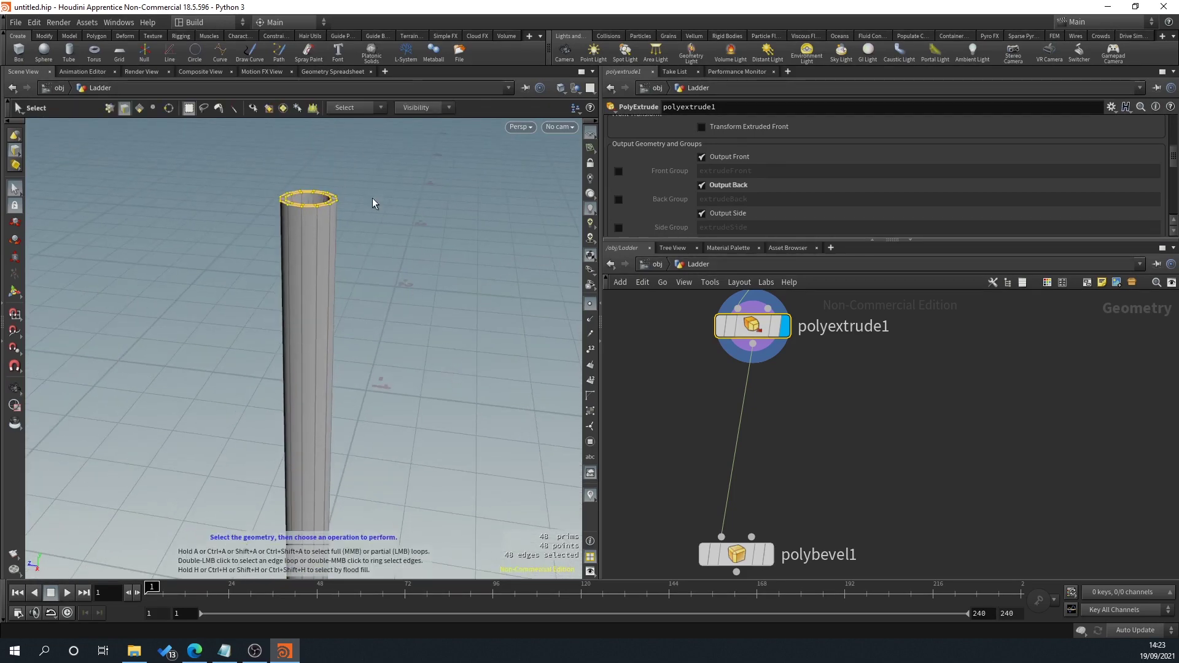
# Step: Create a Group node after polyextrude1 from the selected upper and lower rim edges
pyautogui.press('Tab')
pyautogui.write('group')
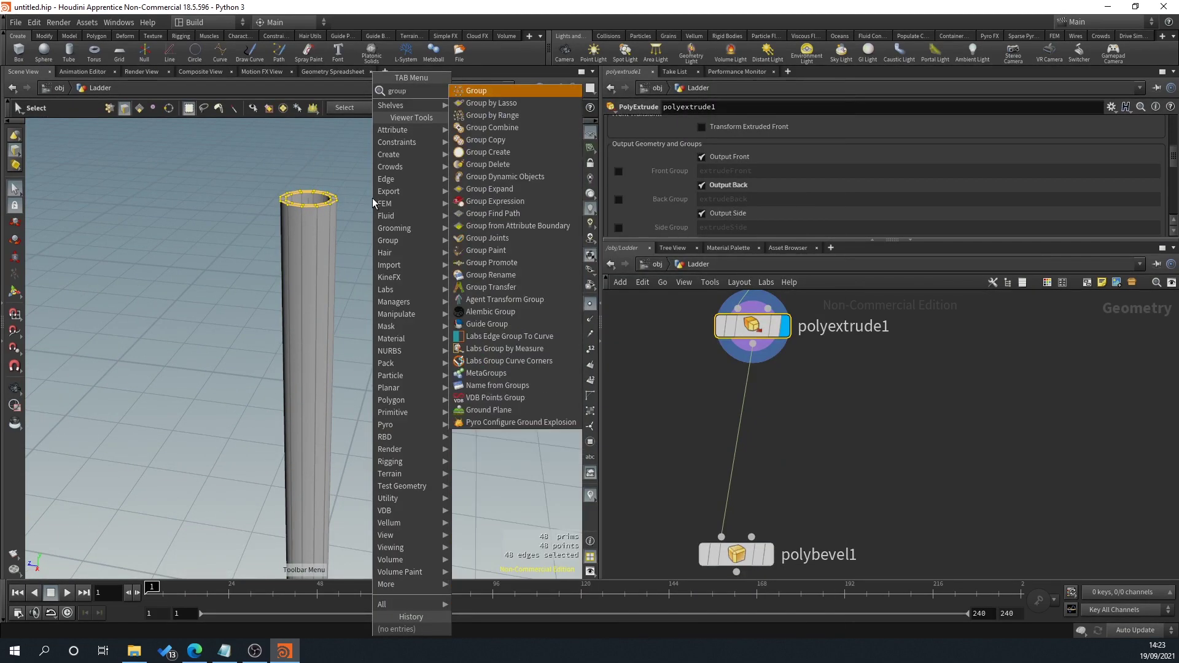
pyautogui.click(546, 92)
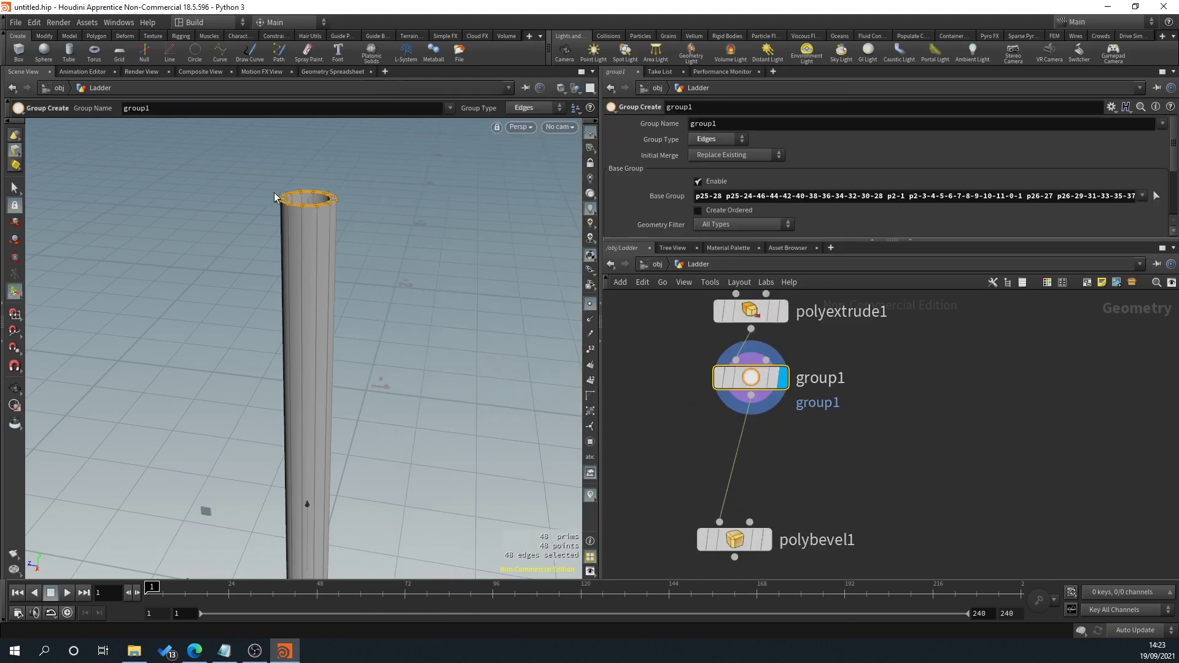
# Step: Rename the new group node GroupTopBottom and copy the TopBottom part of its name
pyautogui.click(821, 379)
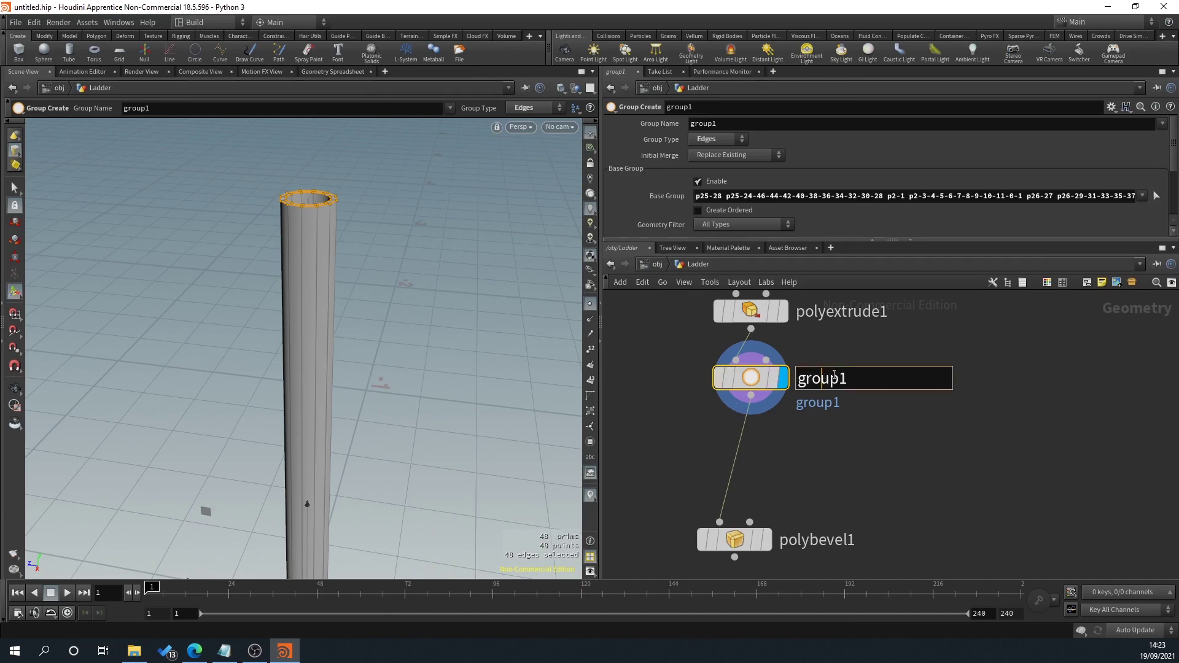
pyautogui.moveTo(851, 379); pyautogui.dragTo(741, 377)
pyautogui.write('TopBot')
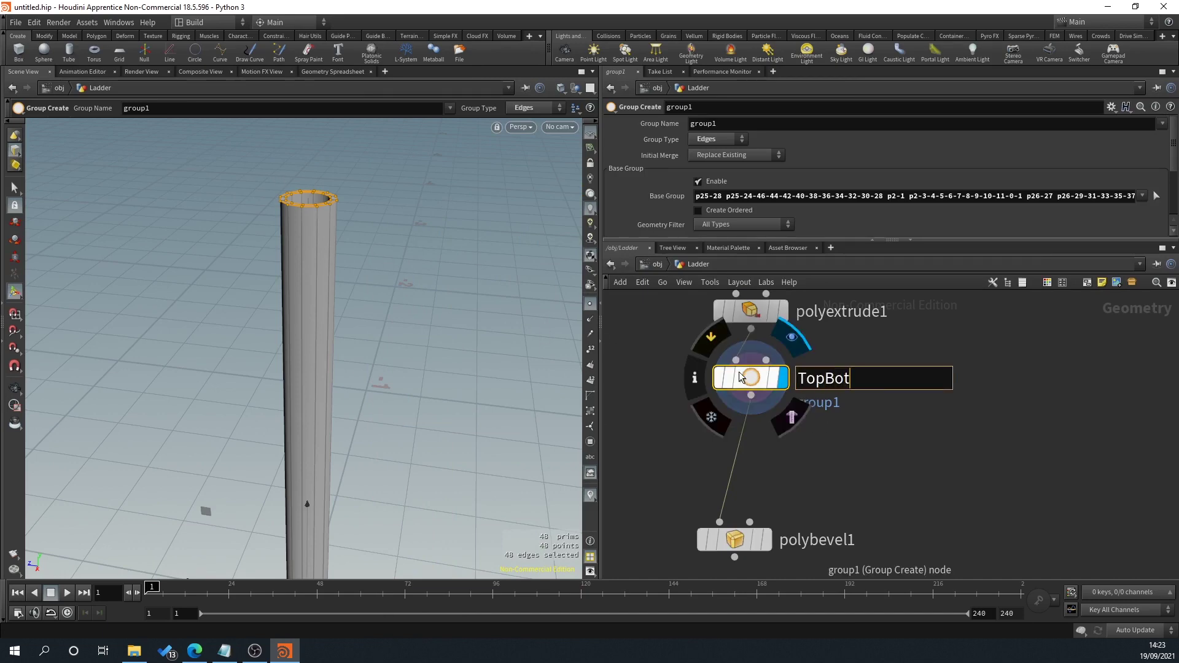
pyautogui.write('tomGroup')
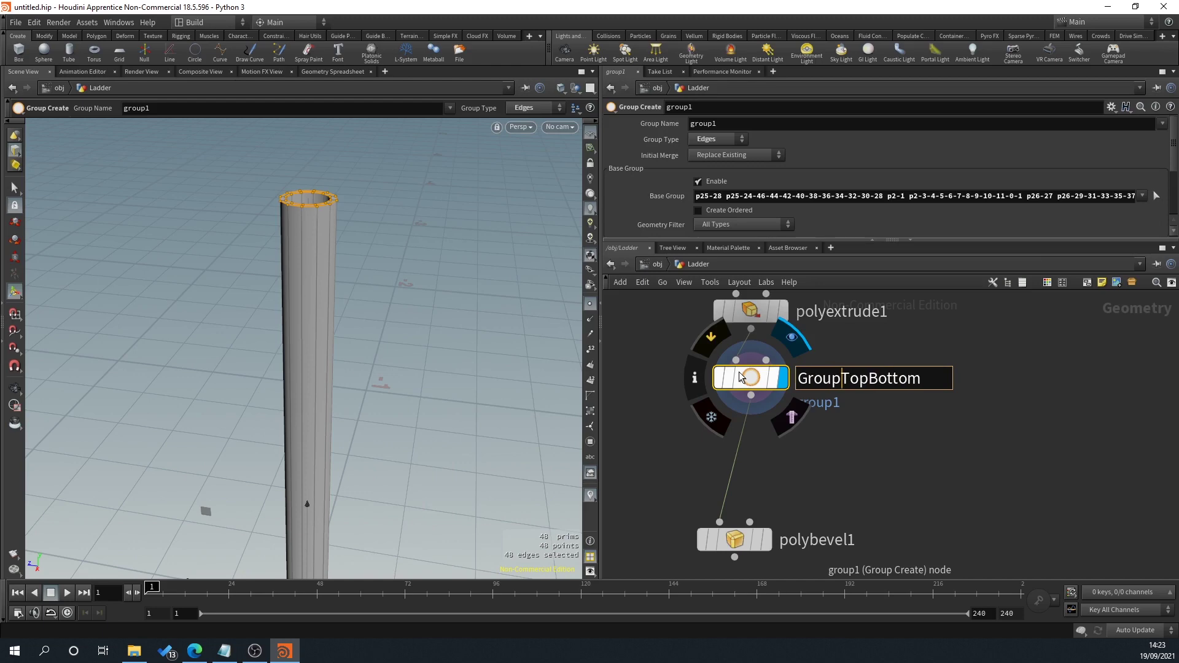
pyautogui.hotkey('shift', 'End')
pyautogui.hotkey('ctrl', 'c')
pyautogui.press('Return')
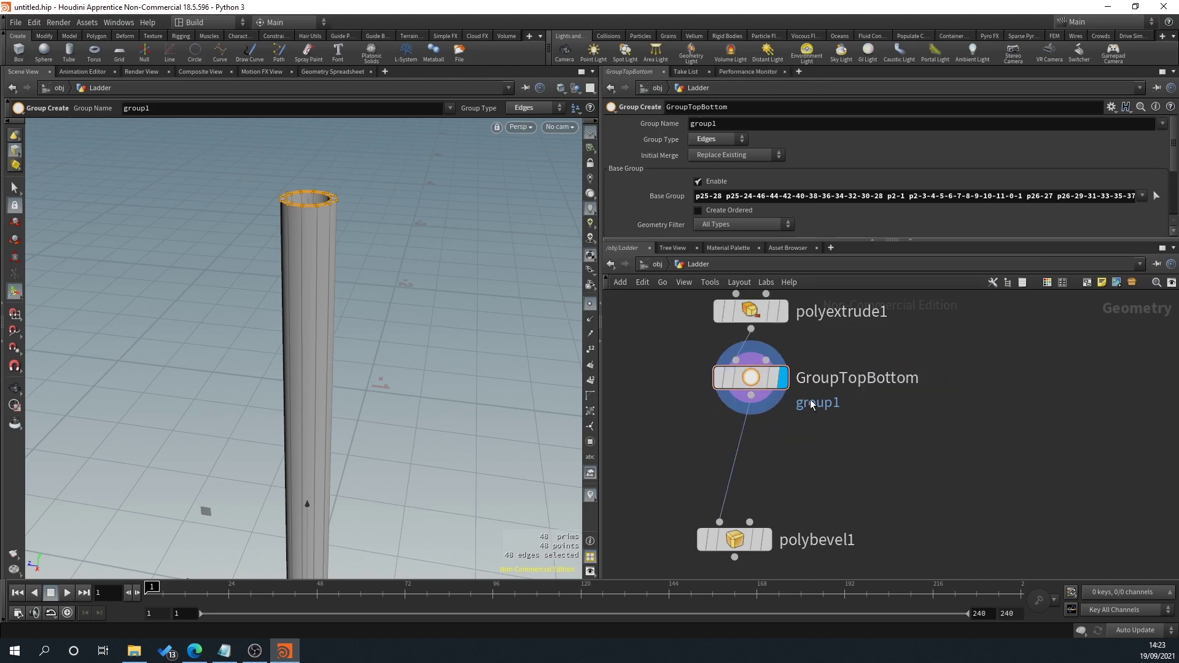
# Step: Set the edge group's name to GRPTopBottom in the GroupTopBottom node
pyautogui.doubleClick(732, 120)
pyautogui.write('GRP')
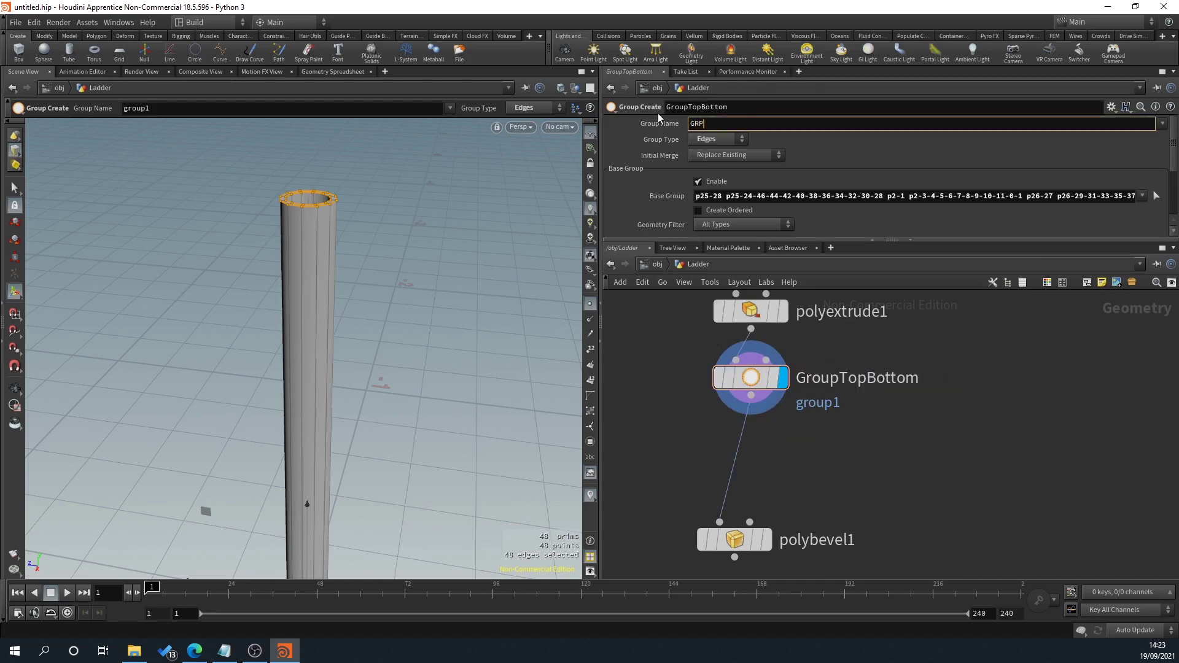
pyautogui.hotkey('ctrl', 'v')
pyautogui.press('Return')
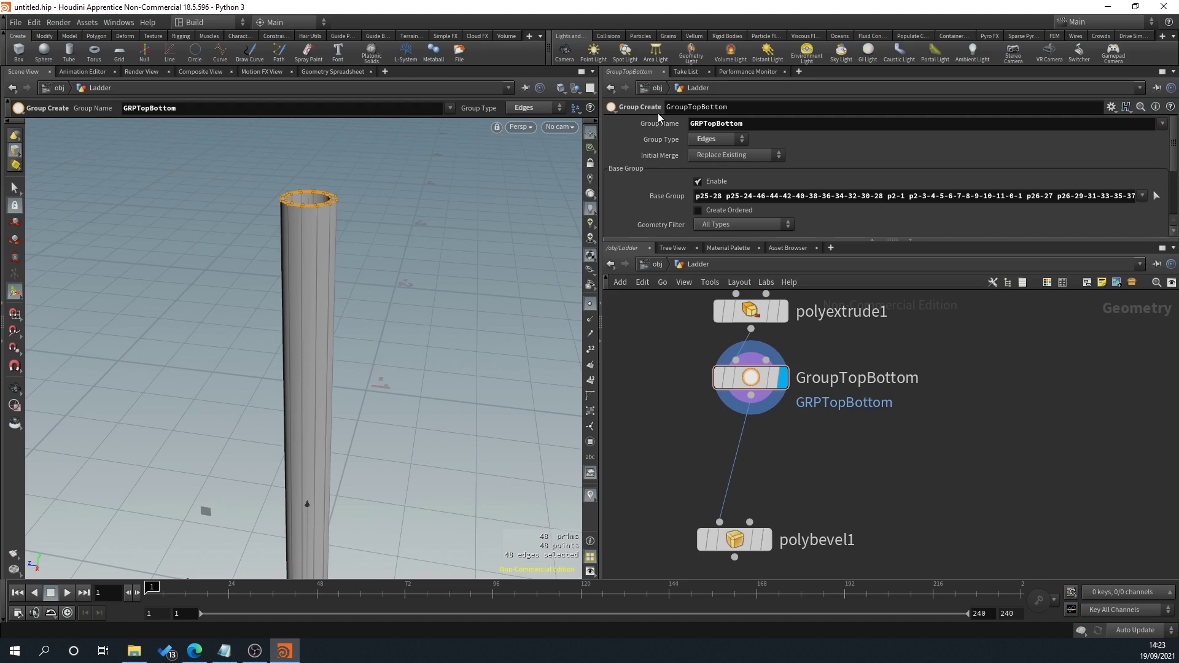
# Step: Display polybevel1 and restrict its bevel to the GRPTopBottom edge group
pyautogui.click(766, 540)
pyautogui.scroll(-6, 357, 235)
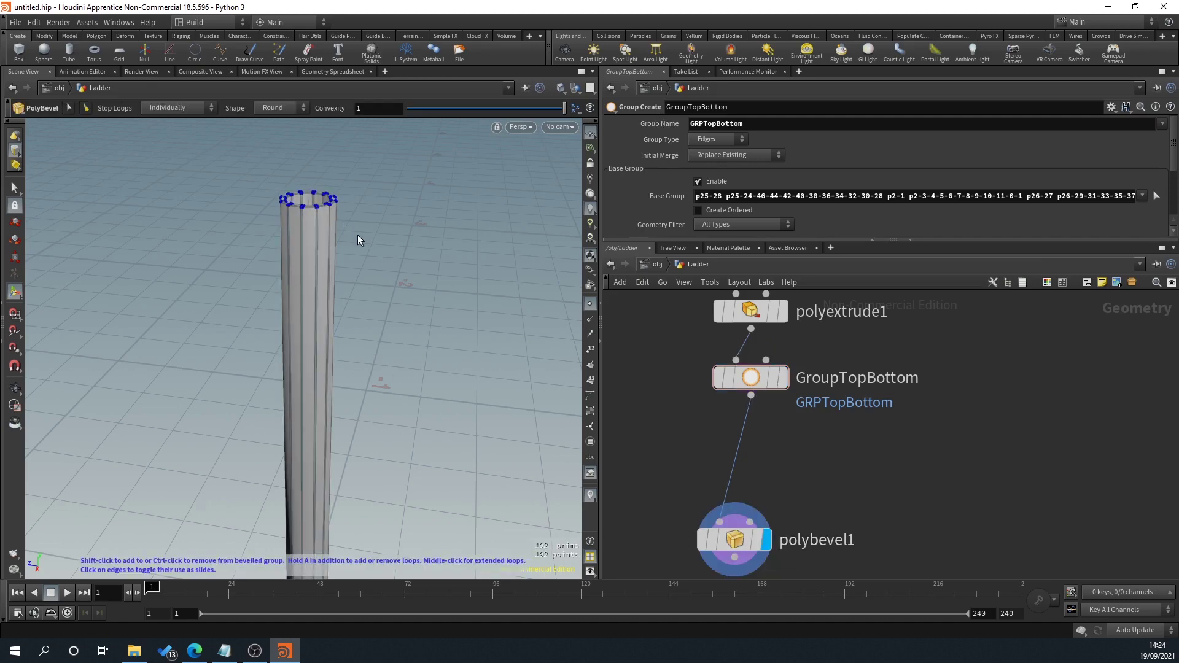
pyautogui.hotkey('ctrl', 'z')
pyautogui.press('Escape')
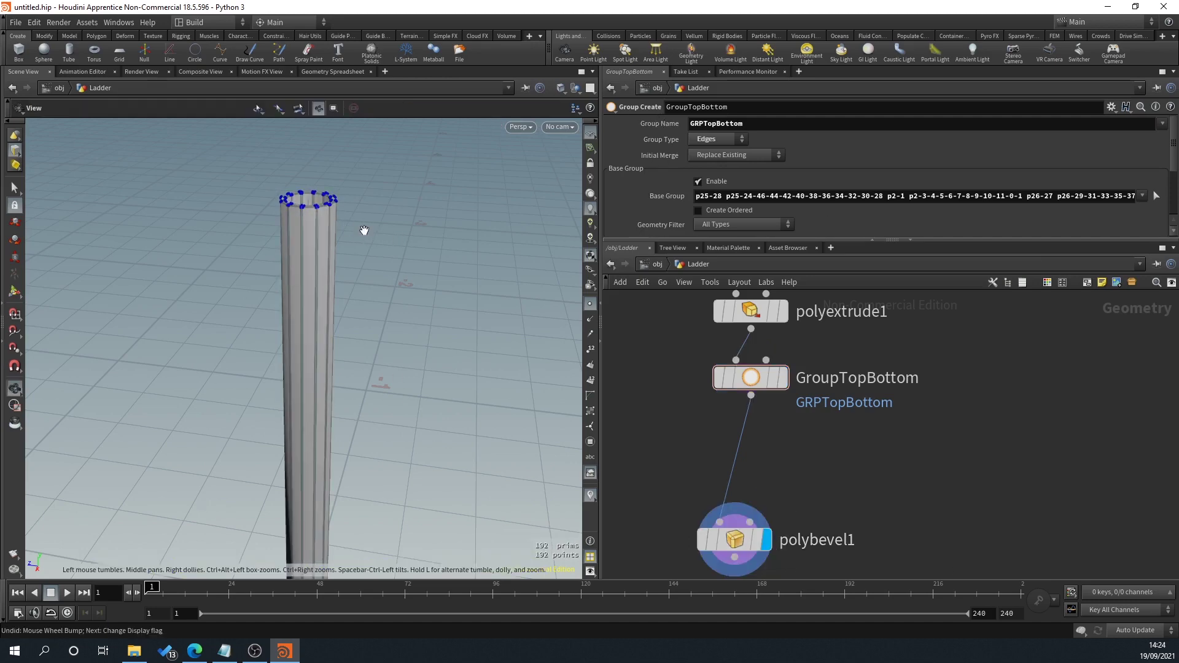
pyautogui.scroll(5, 384, 255)
pyautogui.moveTo(386, 253); pyautogui.dragTo(353, 266, button='right')
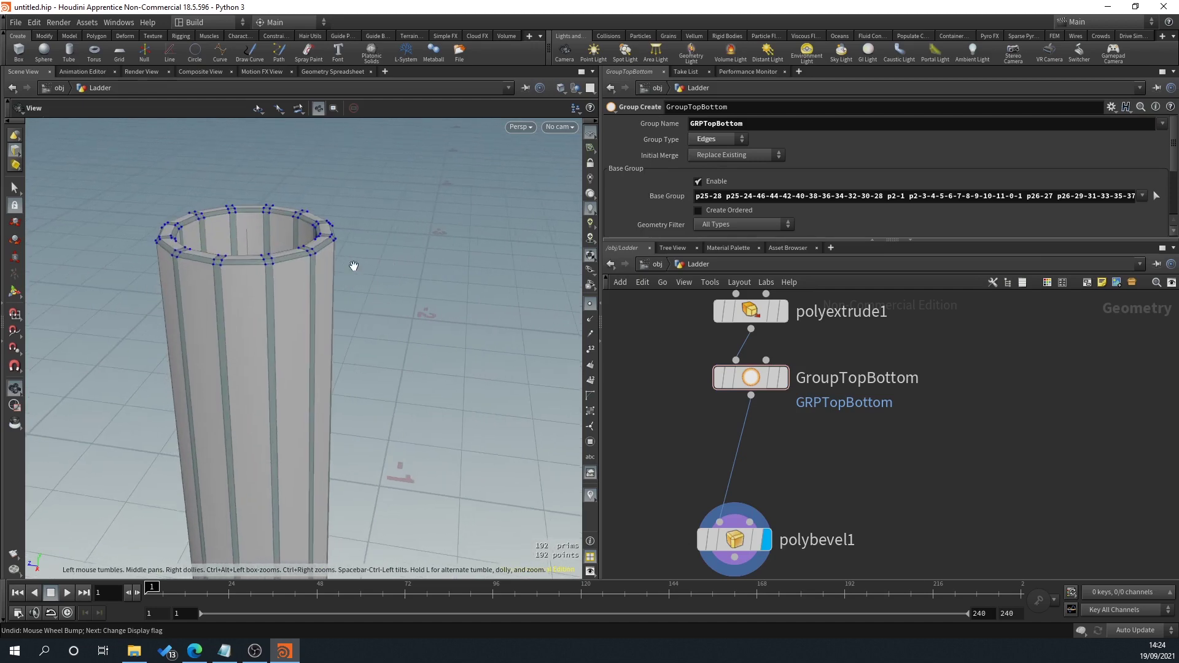
pyautogui.click(732, 540)
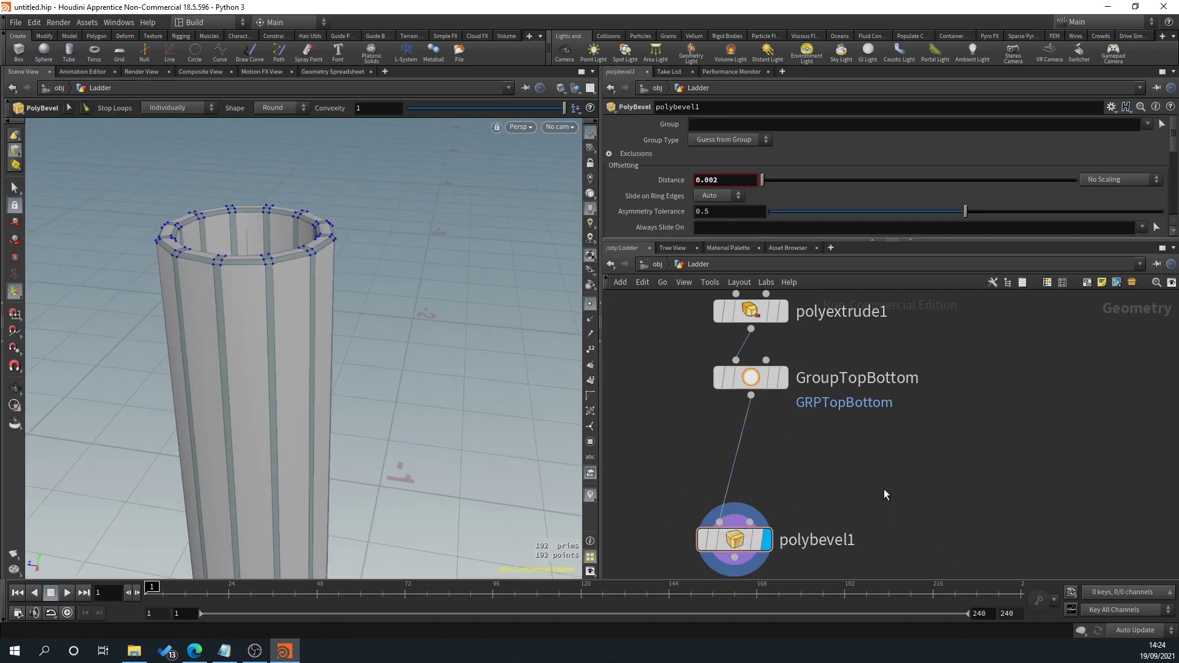
pyautogui.click(1146, 124)
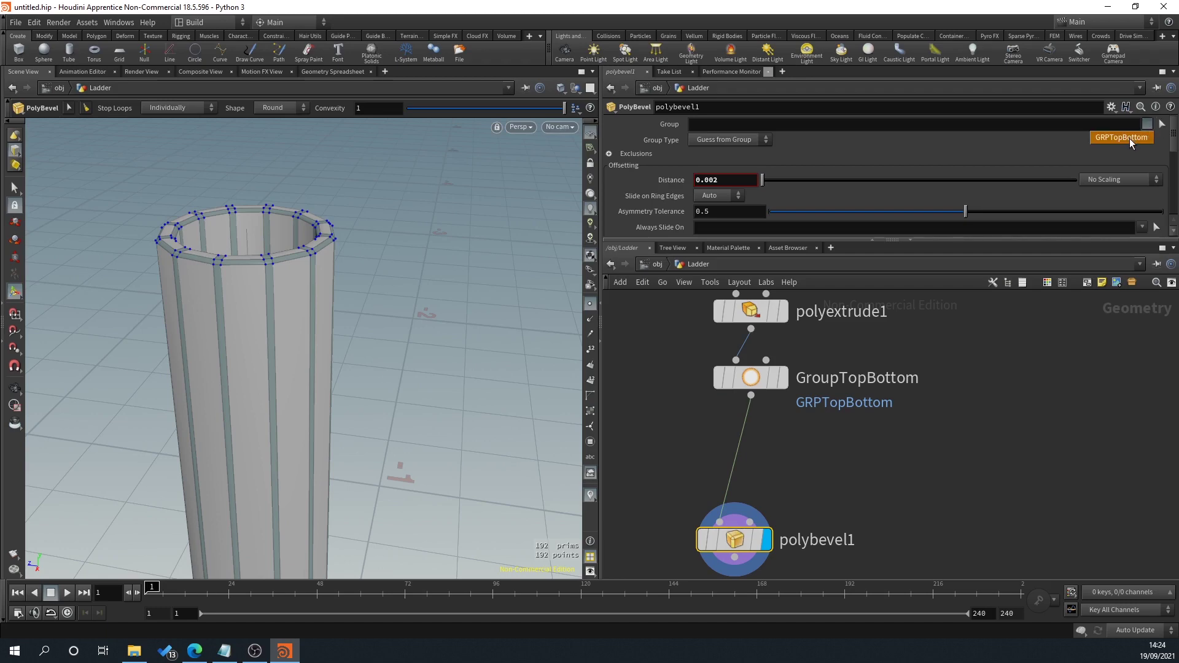
pyautogui.click(1127, 137)
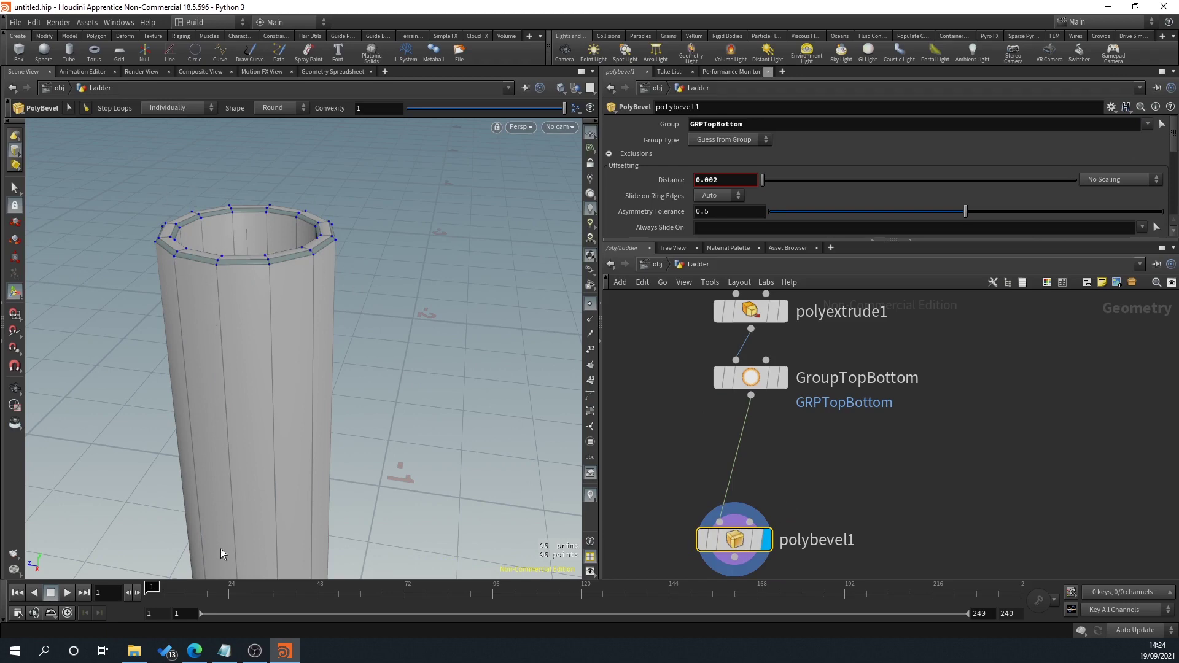
# Step: Increase the number of divisions in the tube's rim bevel
pyautogui.keyDown('shift'); pyautogui.scroll(7, 248, 282); pyautogui.keyUp('shift')
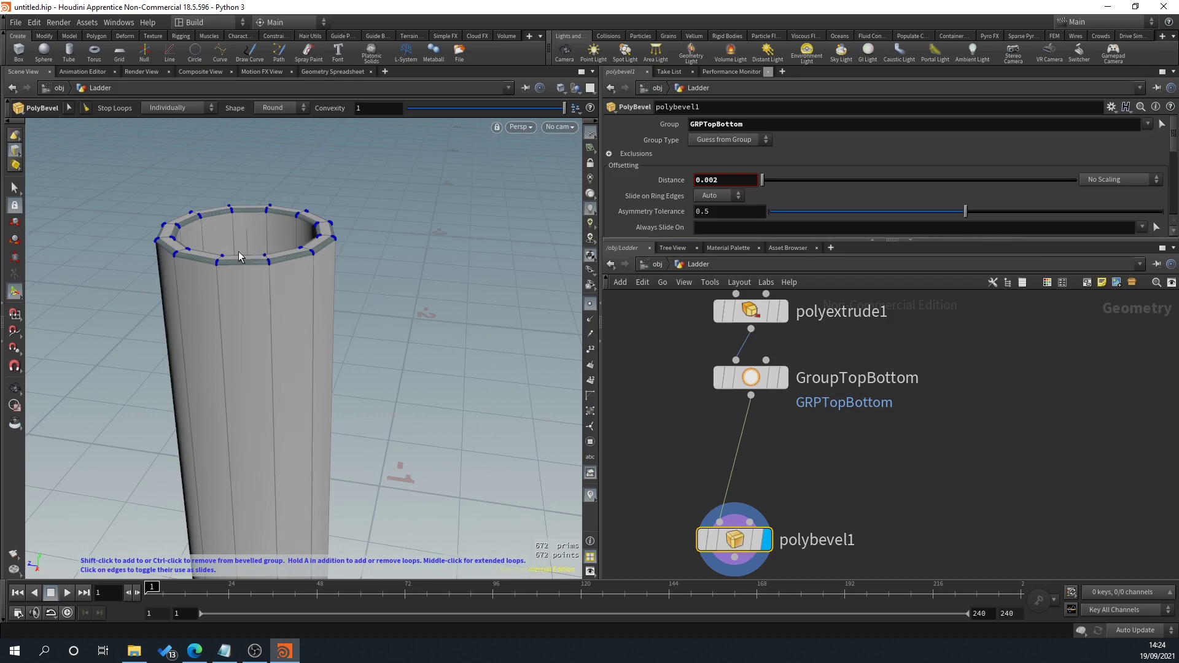
pyautogui.press('Escape')
pyautogui.scroll(-4, 957, 497)
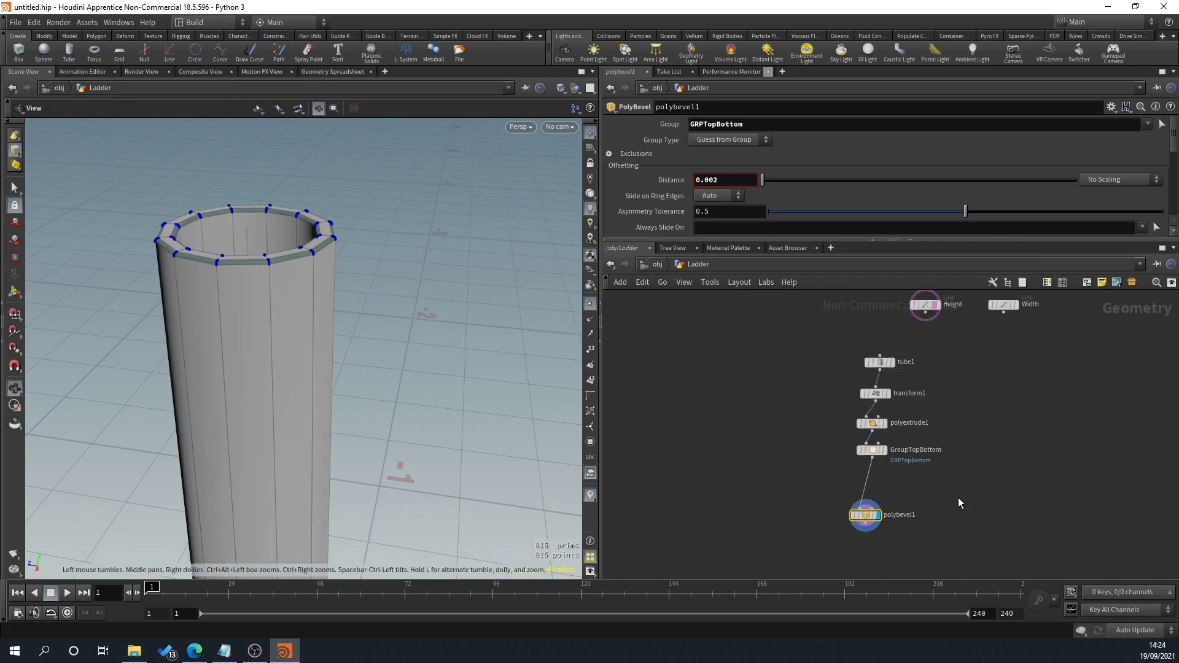
# Step: Examine the whole bevelled tube and compare it with the steel ladder beam reference photo
pyautogui.scroll(-6, 319, 345)
pyautogui.moveTo(382, 420); pyautogui.dragTo(389, 453)
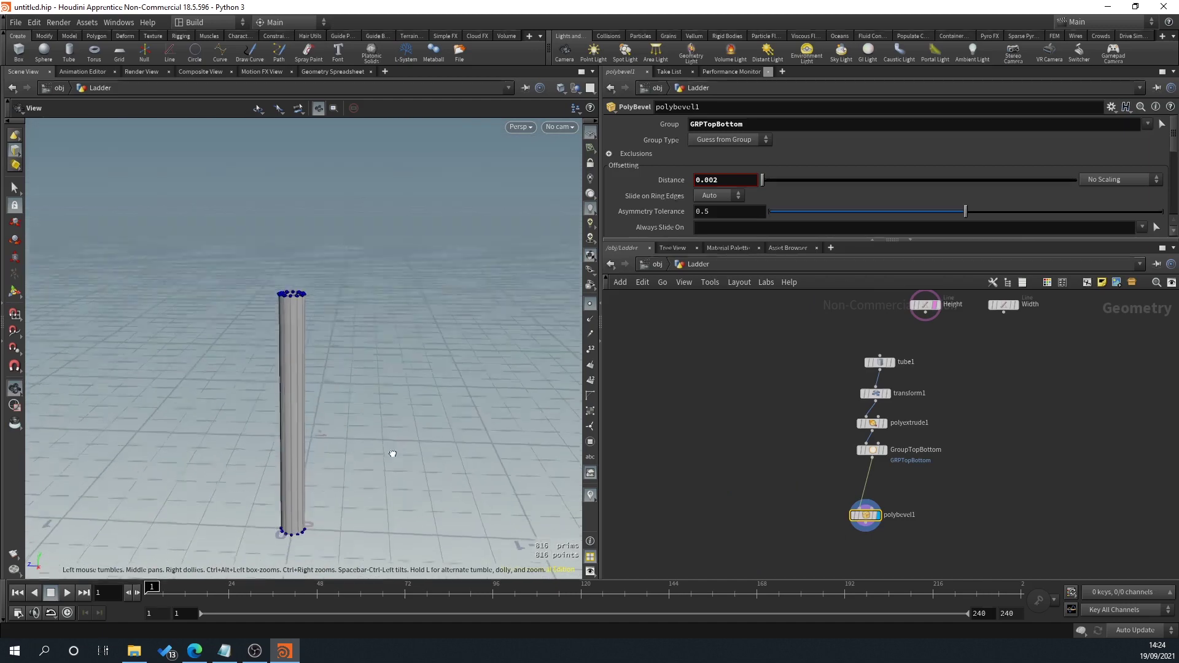
pyautogui.moveTo(389, 452); pyautogui.dragTo(395, 407, button='middle')
pyautogui.press('Return')
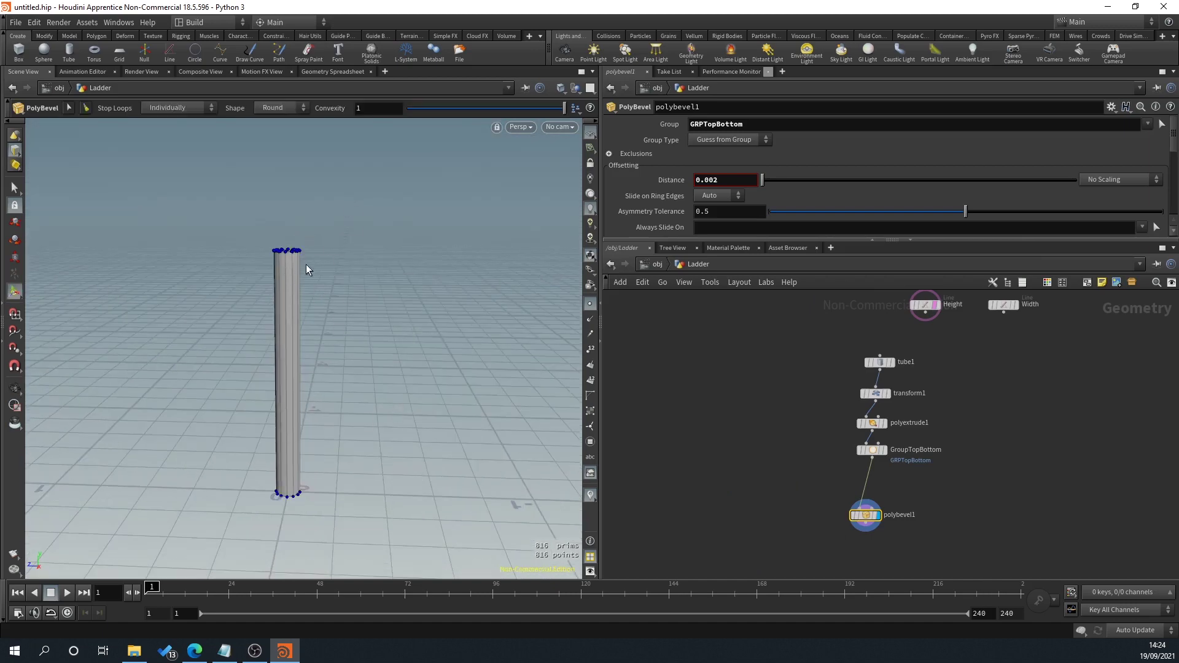
pyautogui.hotkey('alt', 'Tab')
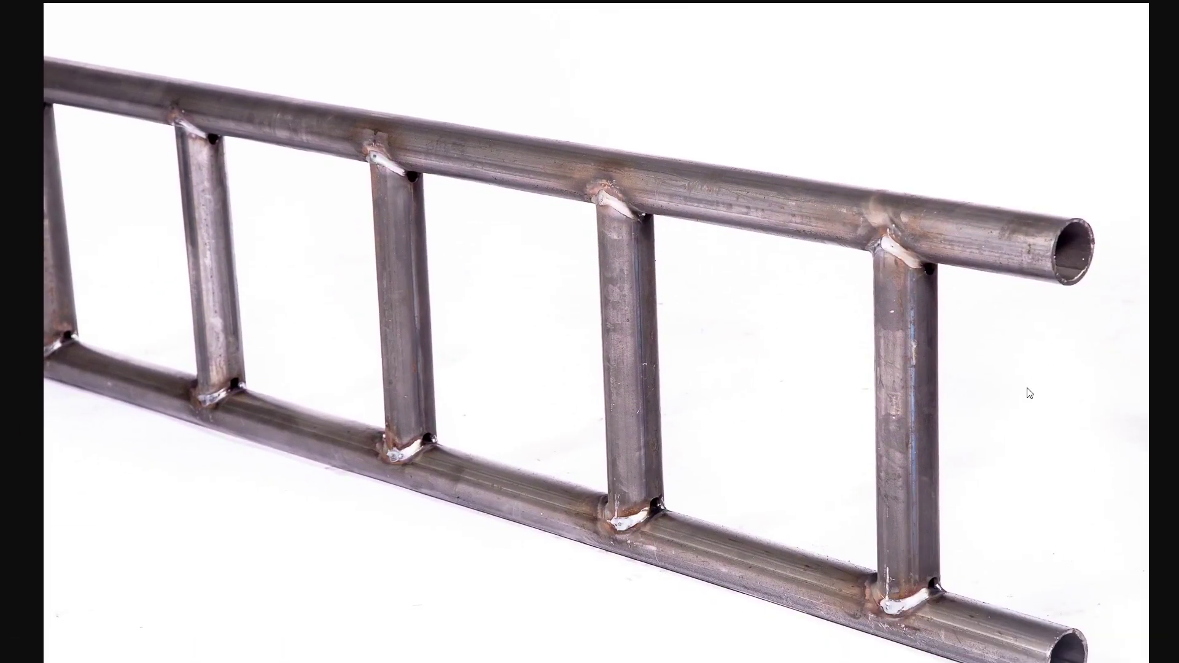
pyautogui.hotkey('alt', 'Tab')
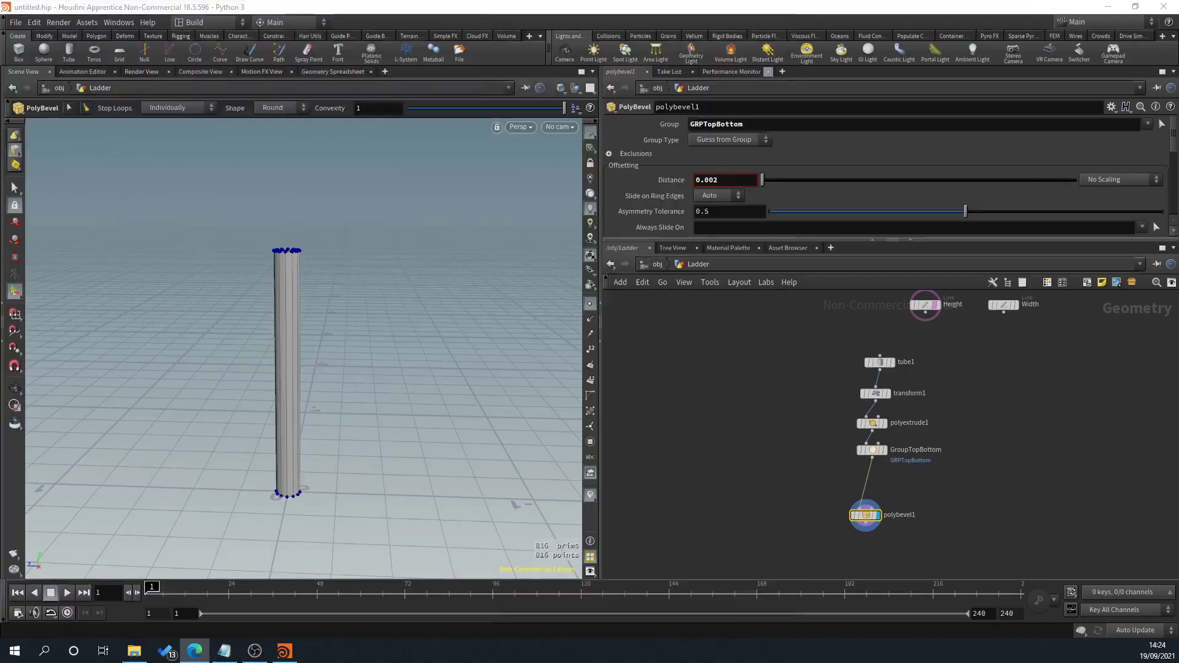
# Step: Move the Width line node farther from the Height node to make room for a second branch
pyautogui.moveTo(1050, 462); pyautogui.dragTo(914, 439, button='middle')
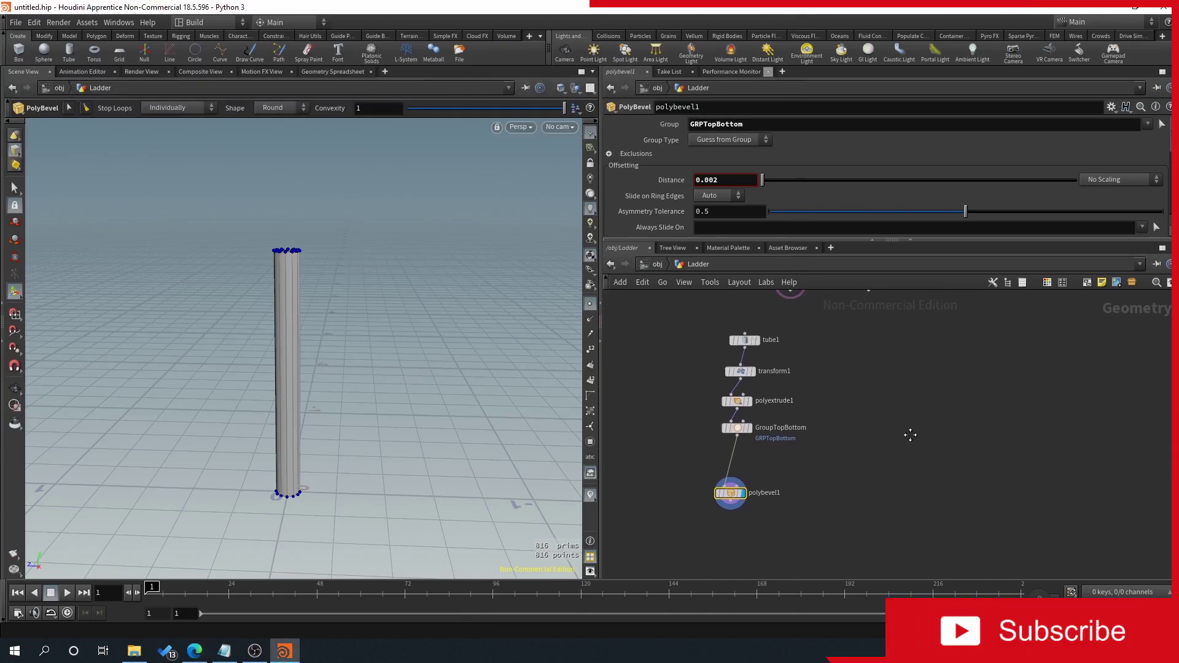
pyautogui.press('Escape')
pyautogui.scroll(3, 321, 360)
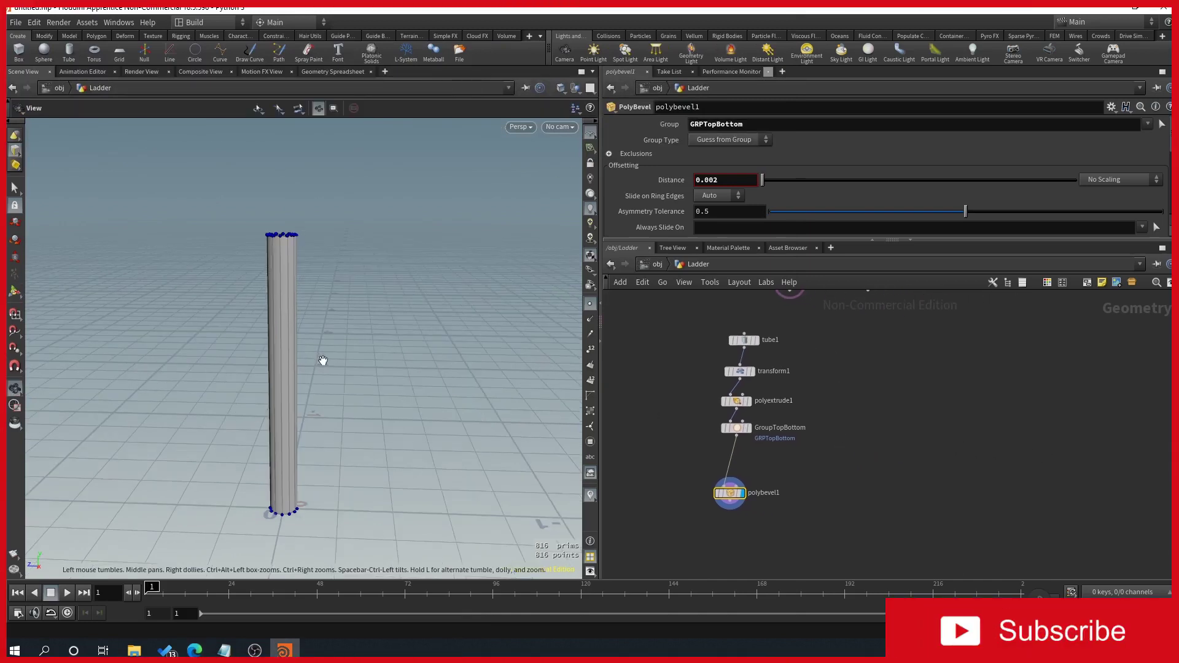
pyautogui.moveTo(838, 366); pyautogui.dragTo(802, 429, button='middle')
pyautogui.moveTo(841, 344); pyautogui.dragTo(872, 344)
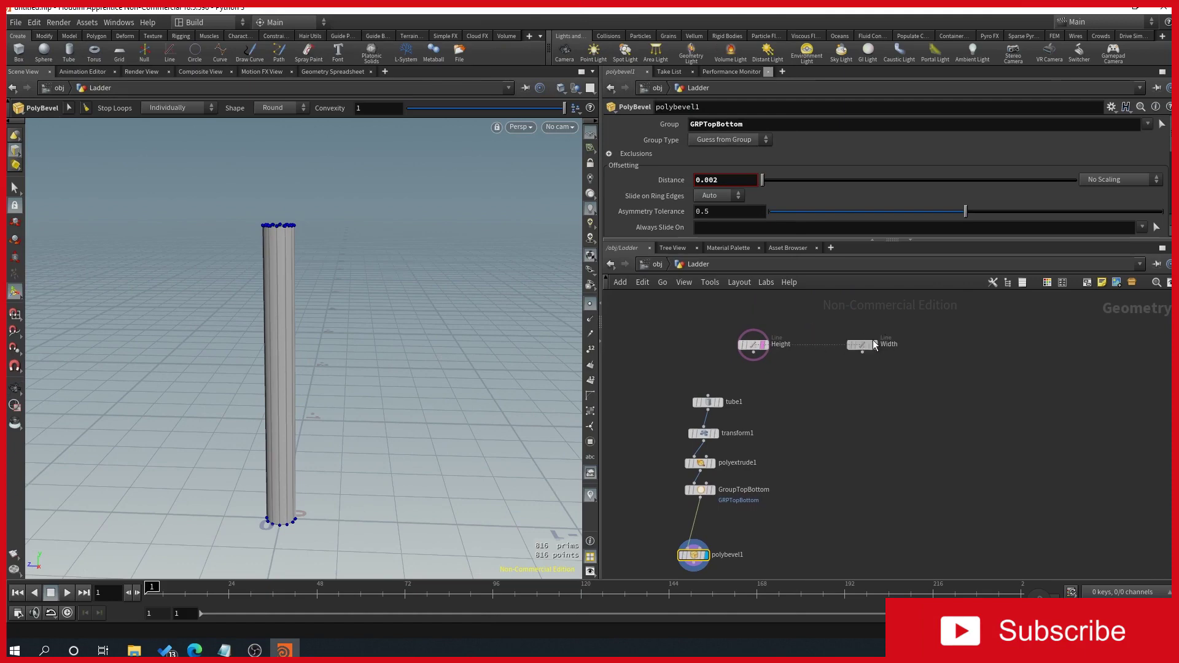
# Step: Add a second Tube node to the network beneath the Width line node
pyautogui.press('Tab')
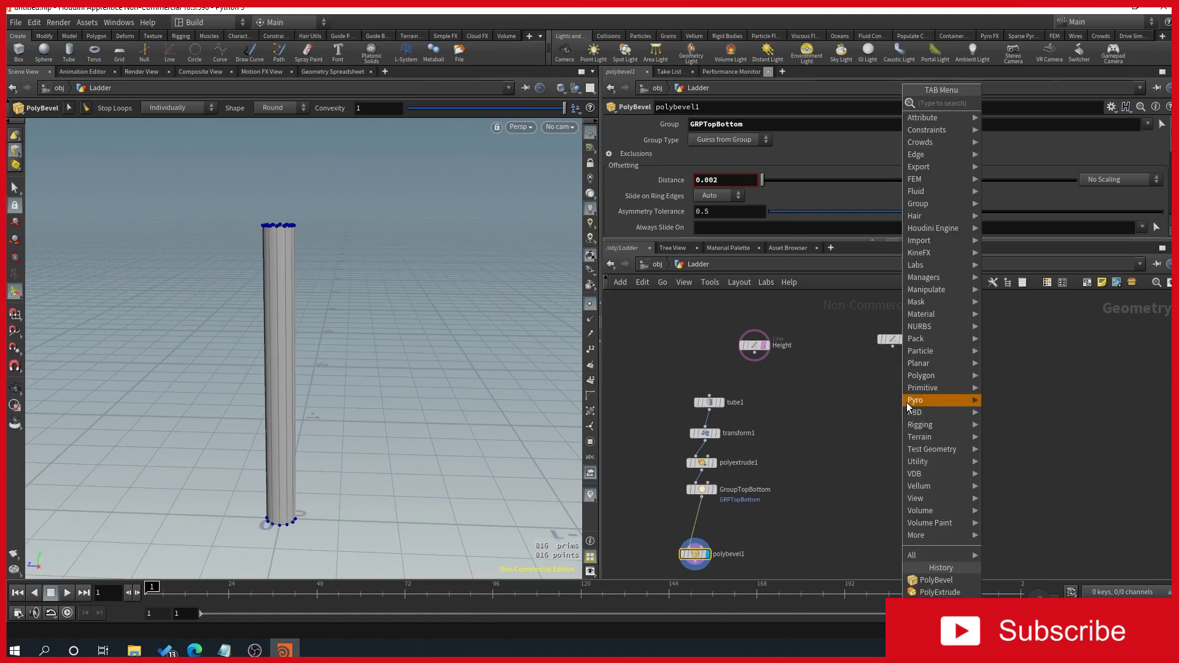
pyautogui.write('tube')
pyautogui.press('Return')
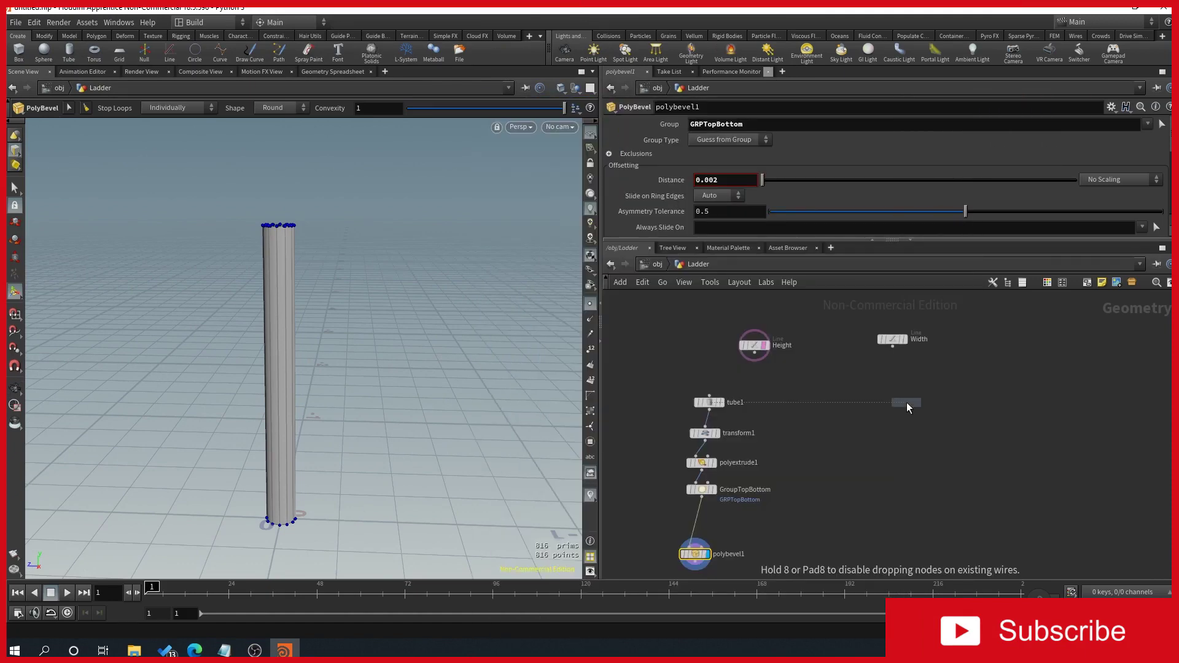
pyautogui.click(906, 403)
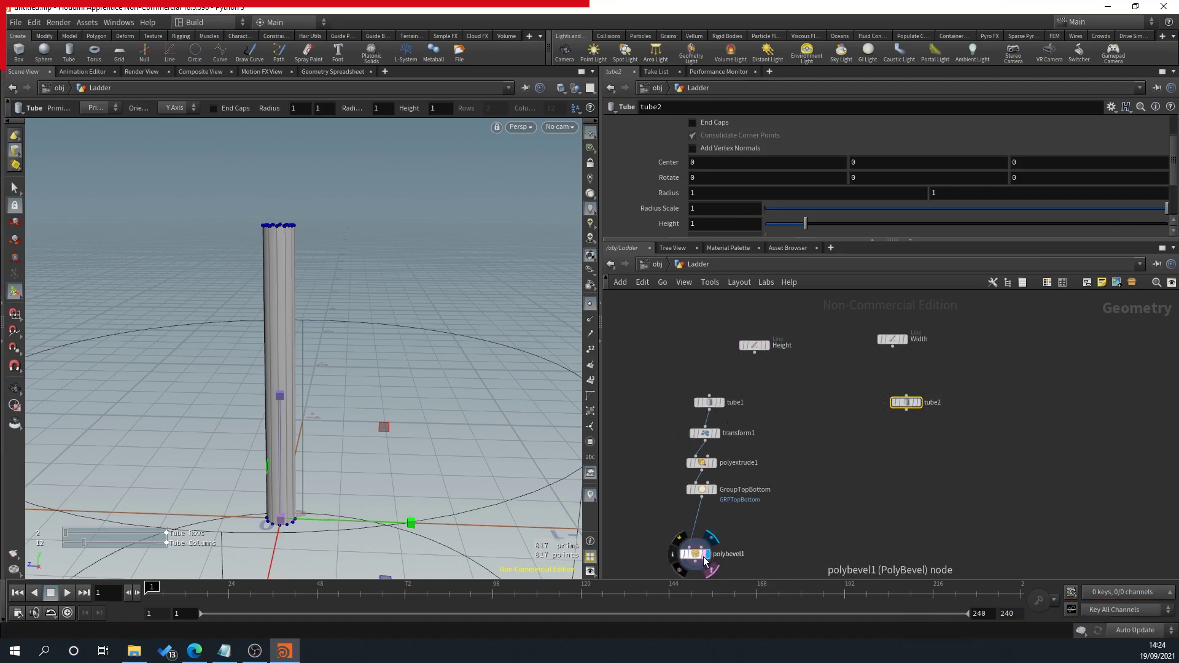
# Step: Move polybevel1 closer to GroupTopBottom and display the new tube2 node
pyautogui.moveTo(694, 556); pyautogui.dragTo(694, 533)
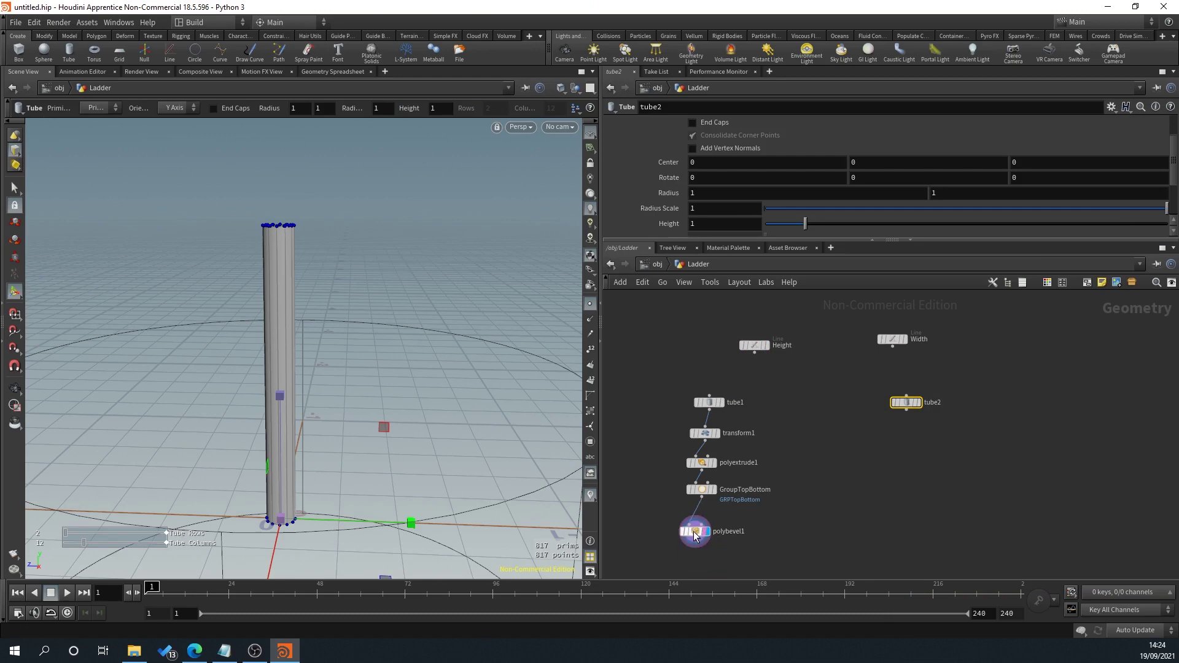
pyautogui.click(922, 404)
pyautogui.keyDown('alt'); pyautogui.moveTo(253, 368); pyautogui.dragTo(374, 344, button='right'); pyautogui.keyUp('alt')
pyautogui.keyDown('alt'); pyautogui.moveTo(374, 344); pyautogui.dragTo(375, 365); pyautogui.keyUp('alt')
pyautogui.scroll(3, 956, 386)
pyautogui.scroll(-3, 881, 410)
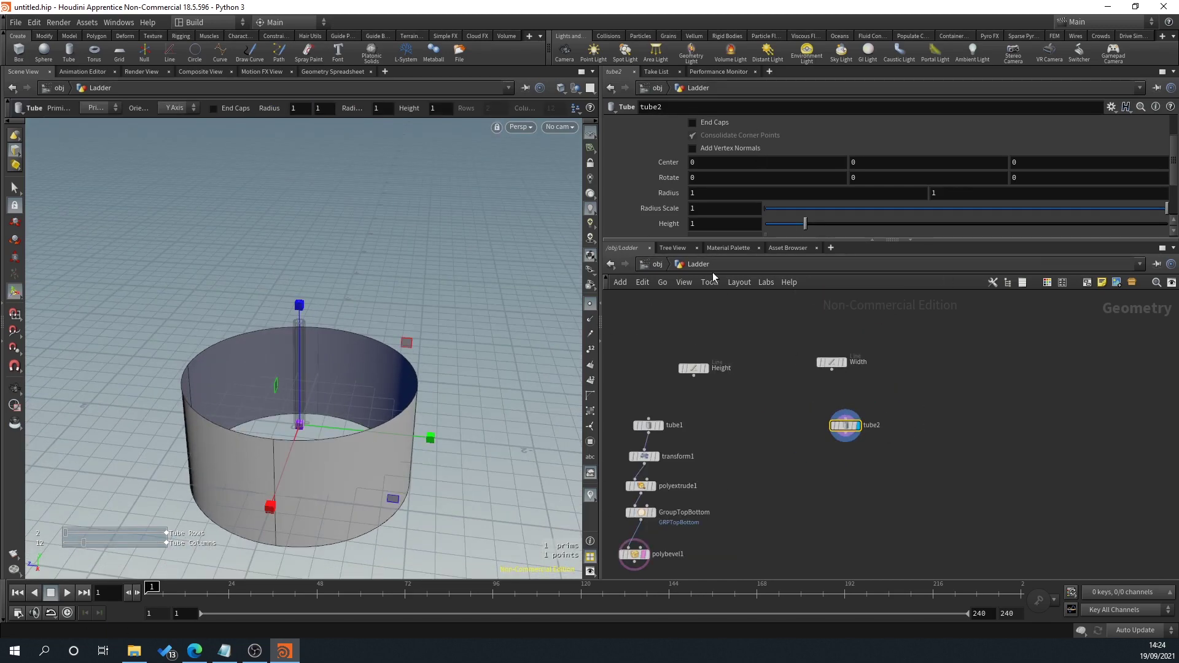
# Step: Rename the tube2 node Step and the original tube1 node Main
pyautogui.scroll(2, 714, 178)
pyautogui.doubleClick(871, 425)
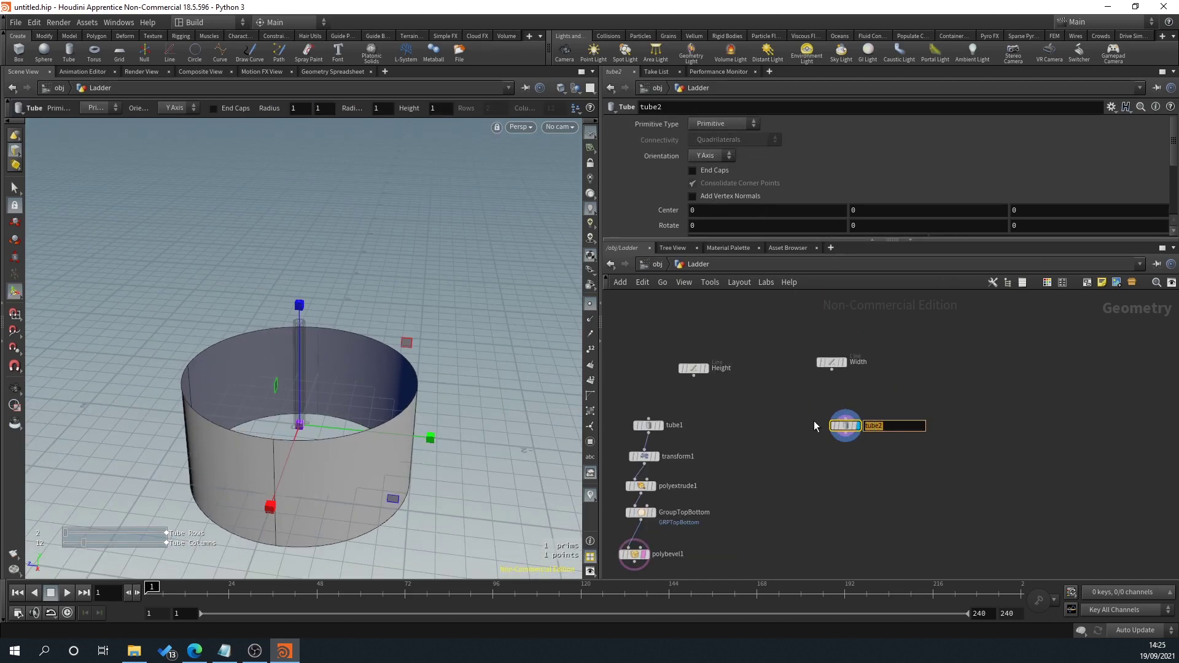
pyautogui.write('Step')
pyautogui.press('Return')
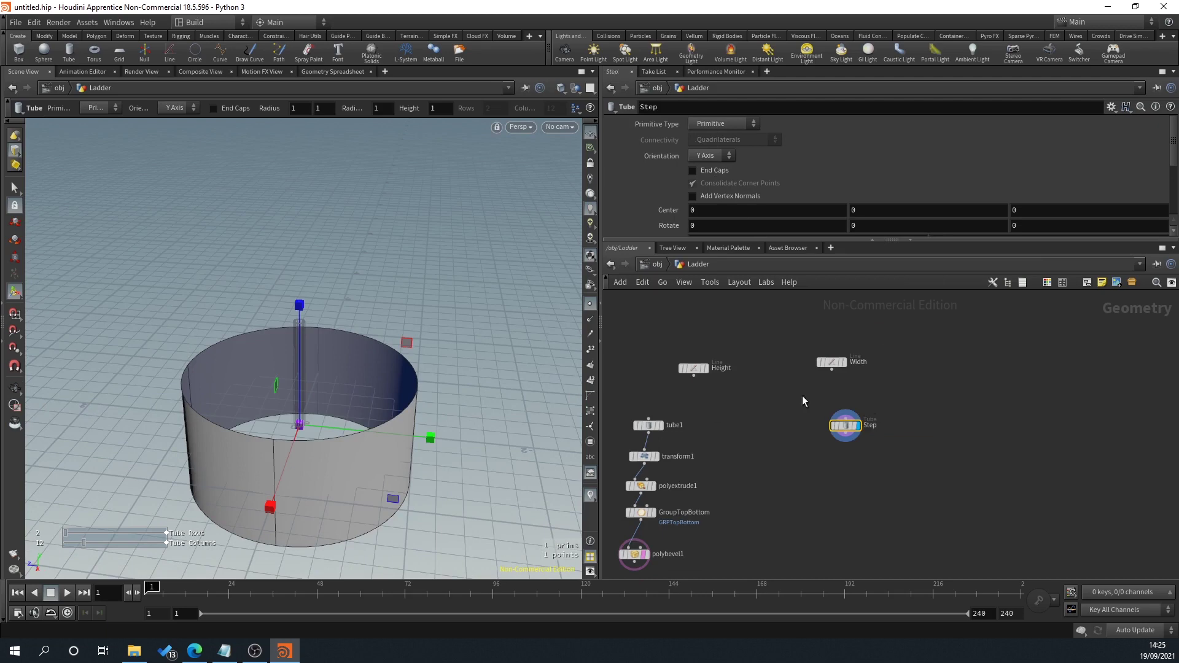
pyautogui.doubleClick(680, 429)
pyautogui.write('Main')
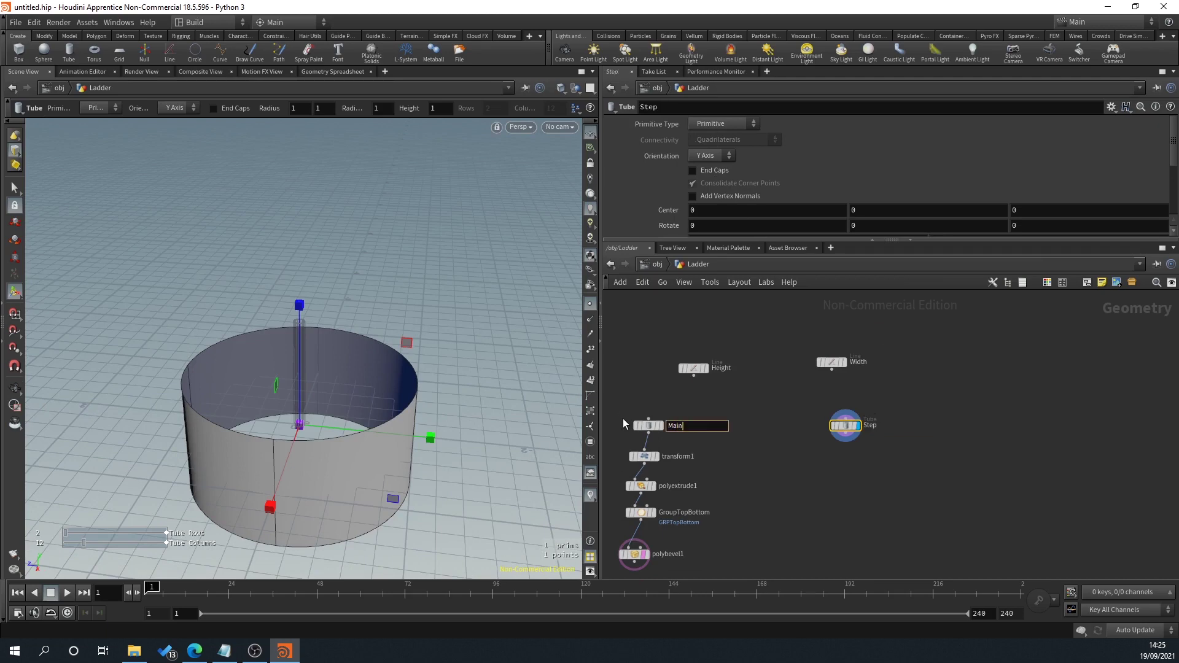
pyautogui.press('Return')
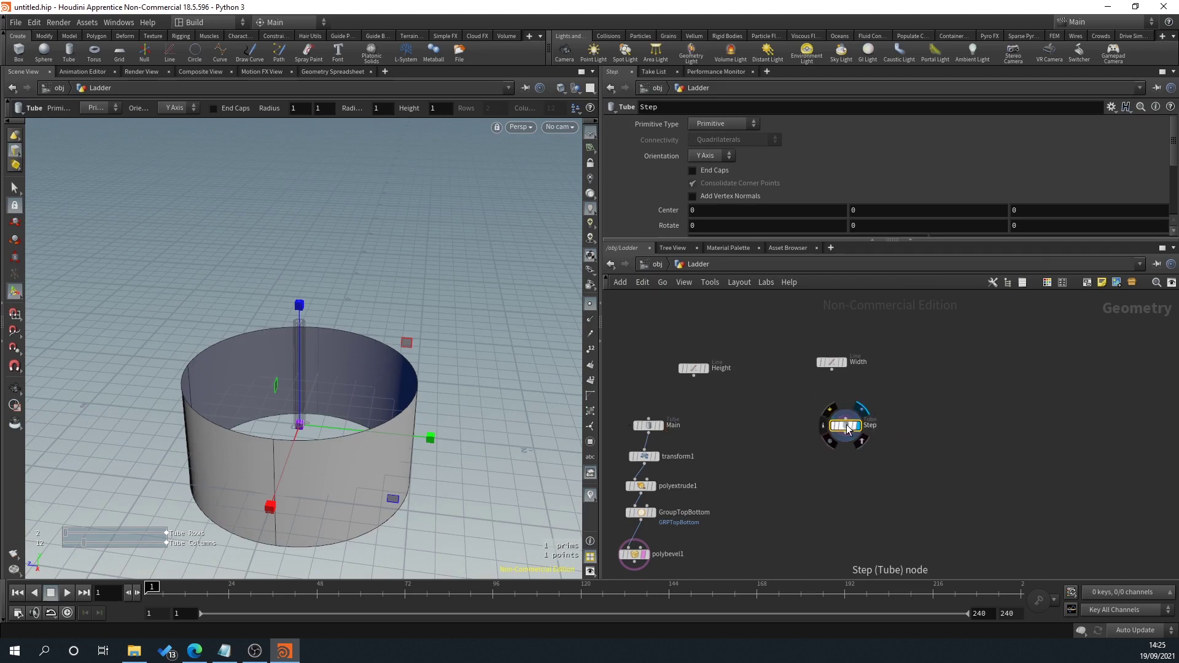
# Step: Nudge the Width node into line above the Step tube and set the Step tube's primitive type to Mesh
pyautogui.moveTo(836, 362); pyautogui.dragTo(832, 366)
pyautogui.click(744, 124)
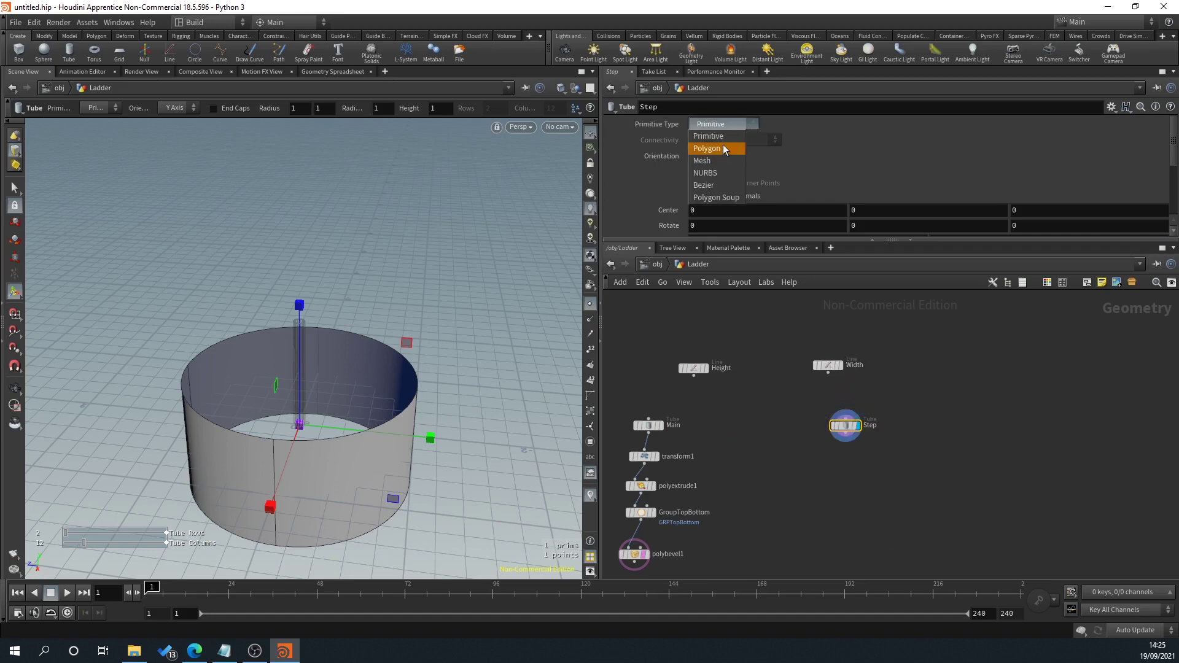
pyautogui.click(703, 161)
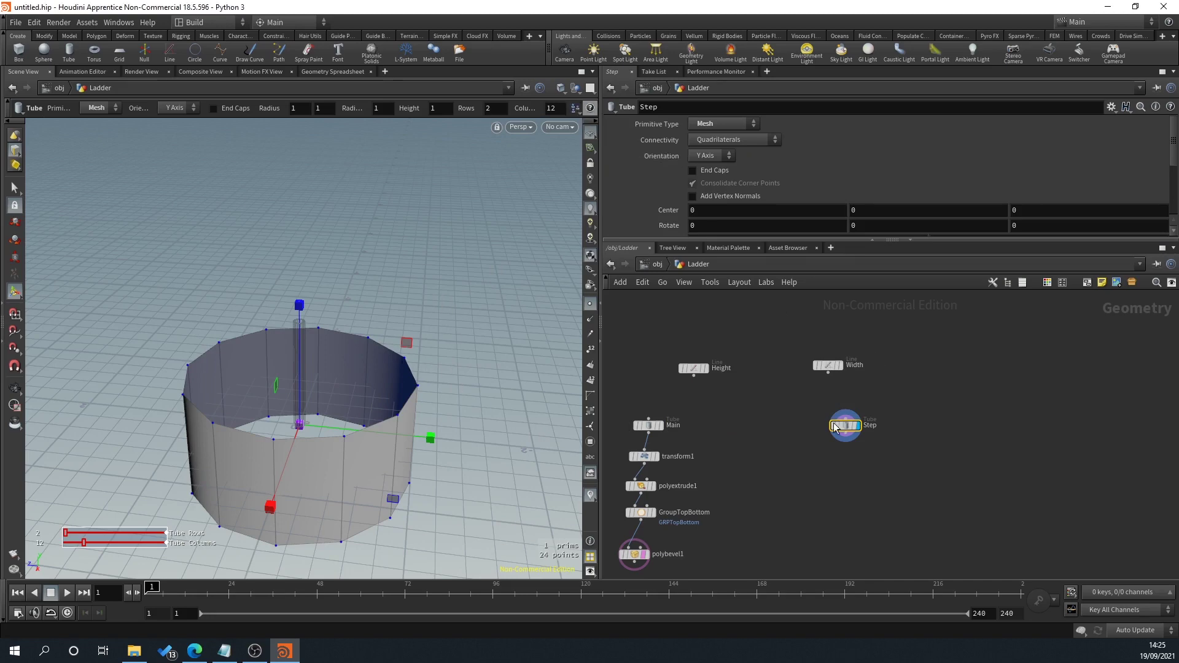
# Step: Add a Transform node beneath the Step tube, display it, and set its X rotation to 90
pyautogui.press('Tab')
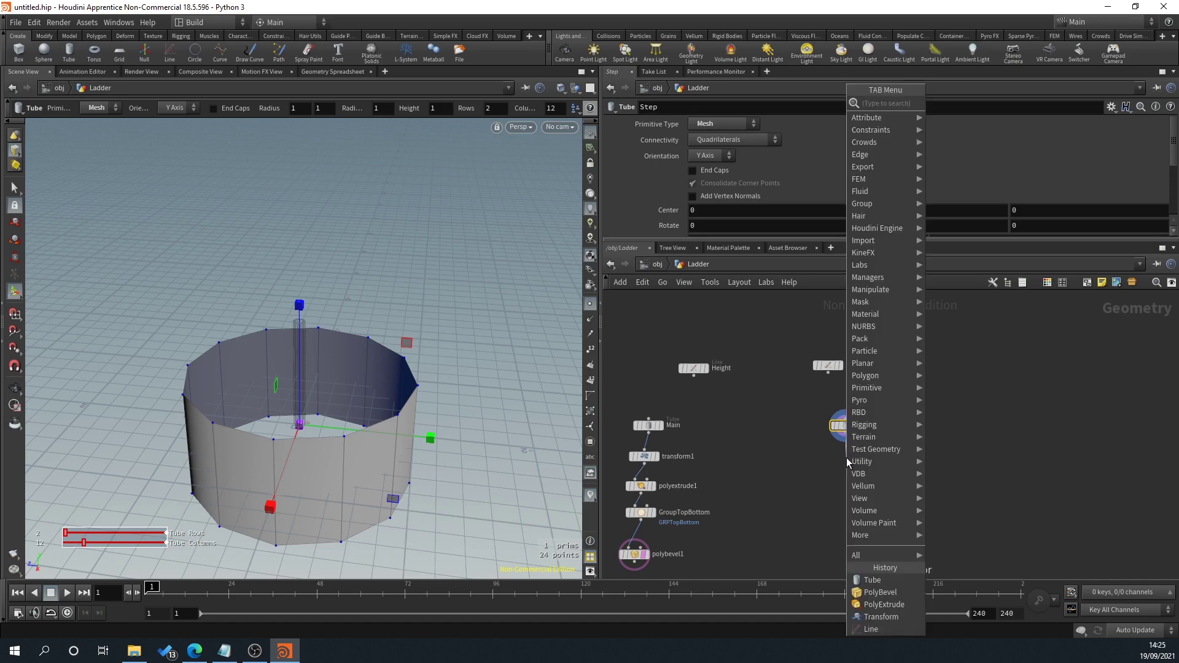
pyautogui.write('tra')
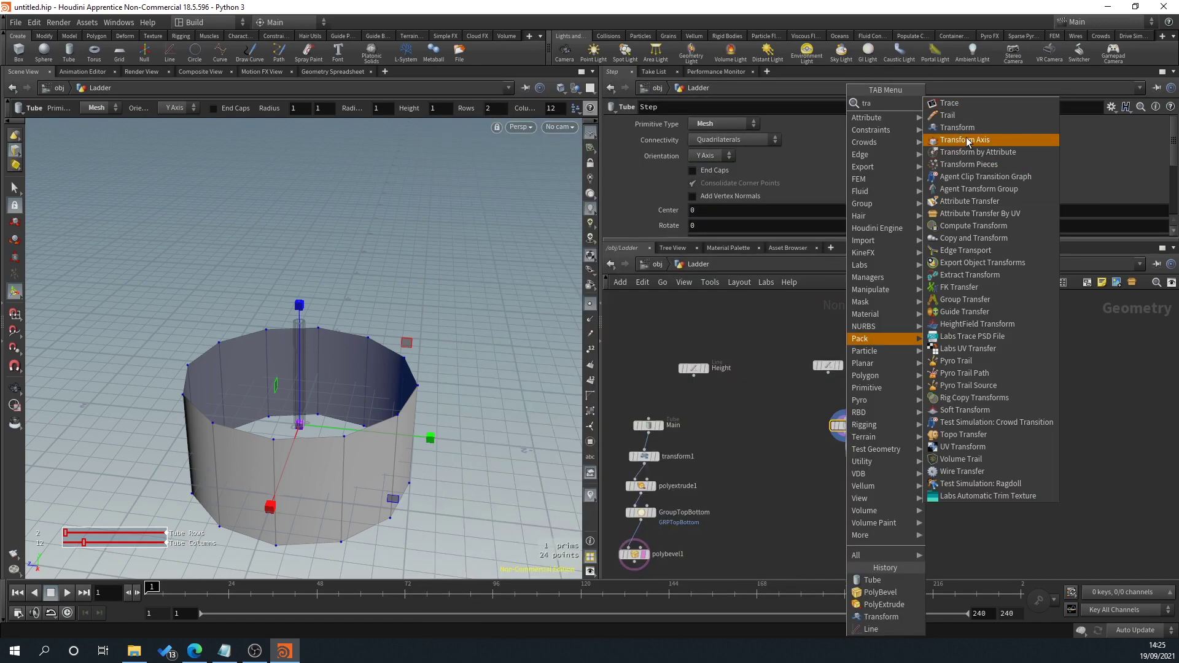
pyautogui.write('n')
pyautogui.click(973, 107)
pyautogui.click(846, 457)
pyautogui.click(857, 457)
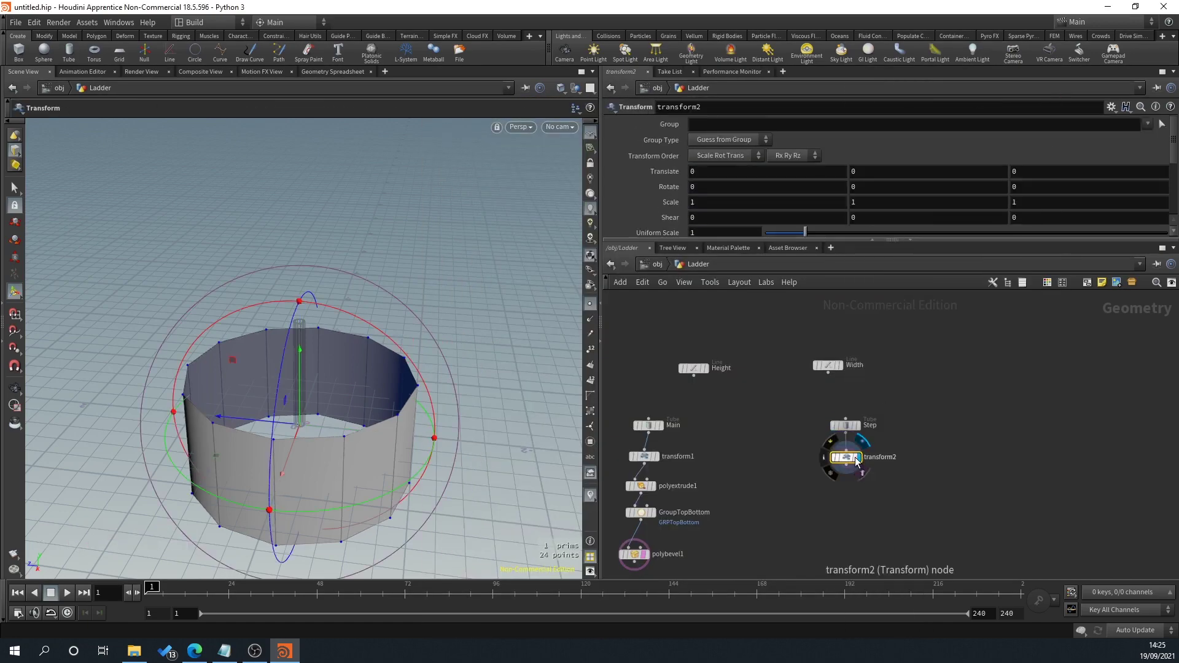
pyautogui.keyDown('alt'); pyautogui.moveTo(467, 455); pyautogui.dragTo(448, 407); pyautogui.keyUp('alt')
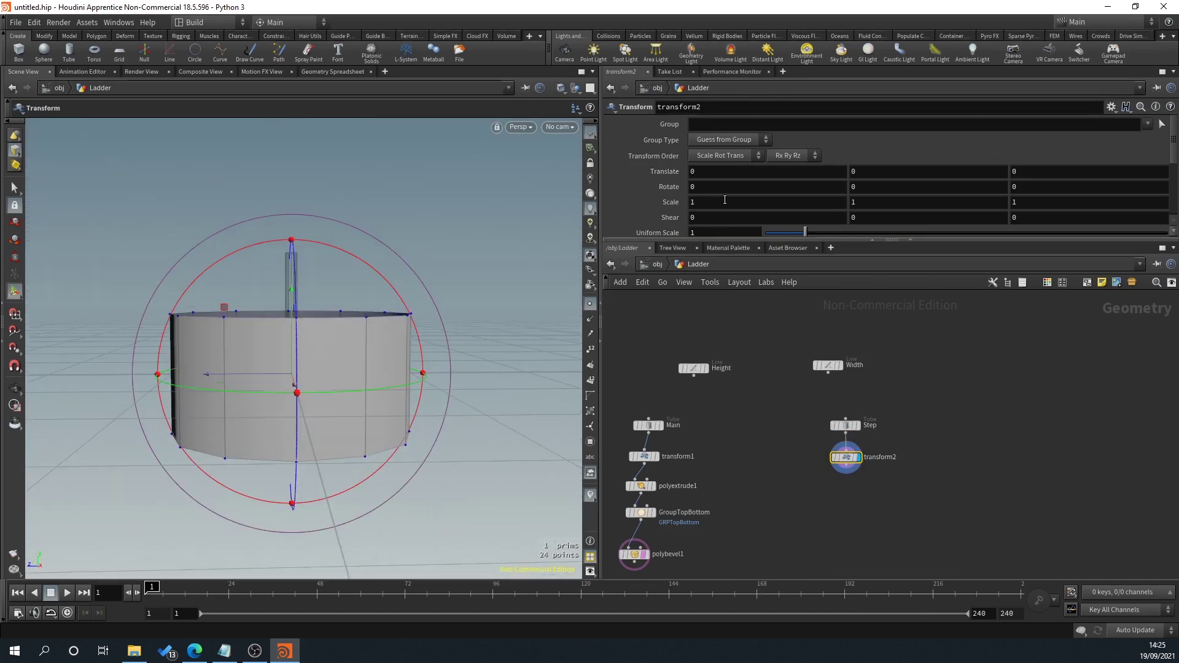
pyautogui.click(787, 189)
pyautogui.press('Return')
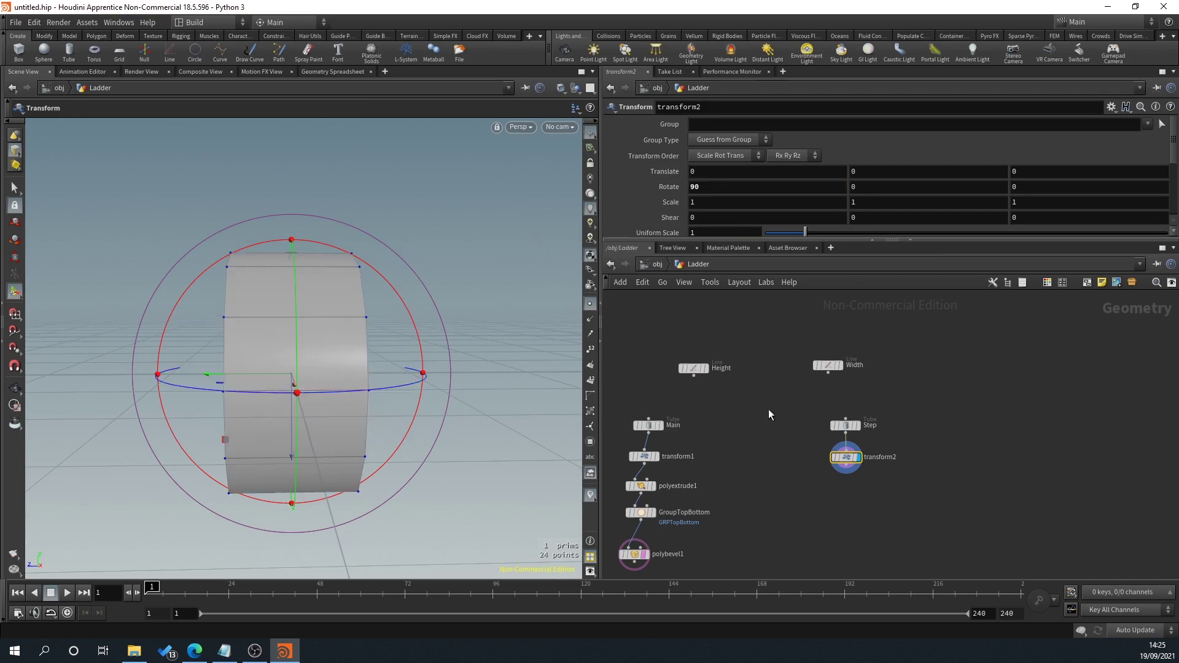
# Step: Set the scale of transform2 to .025 in both X and Z
pyautogui.click(719, 203)
pyautogui.write('.')
pyautogui.write('025')
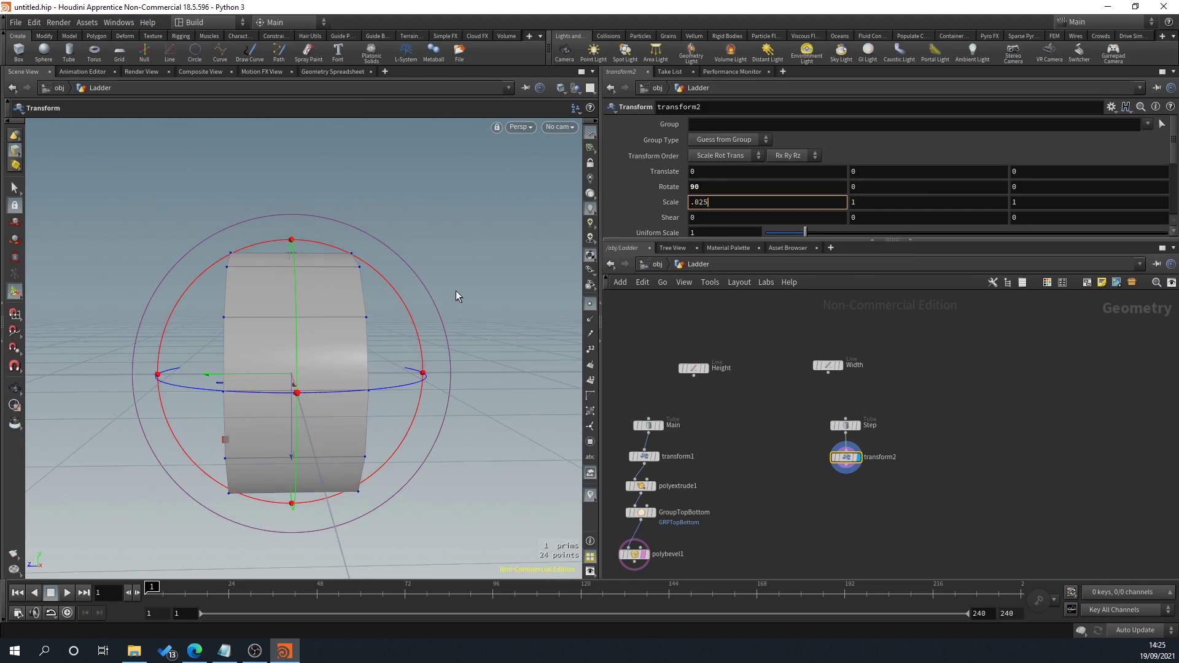
pyautogui.press('Return')
pyautogui.click(1022, 203)
pyautogui.write('.025')
pyautogui.press('Return')
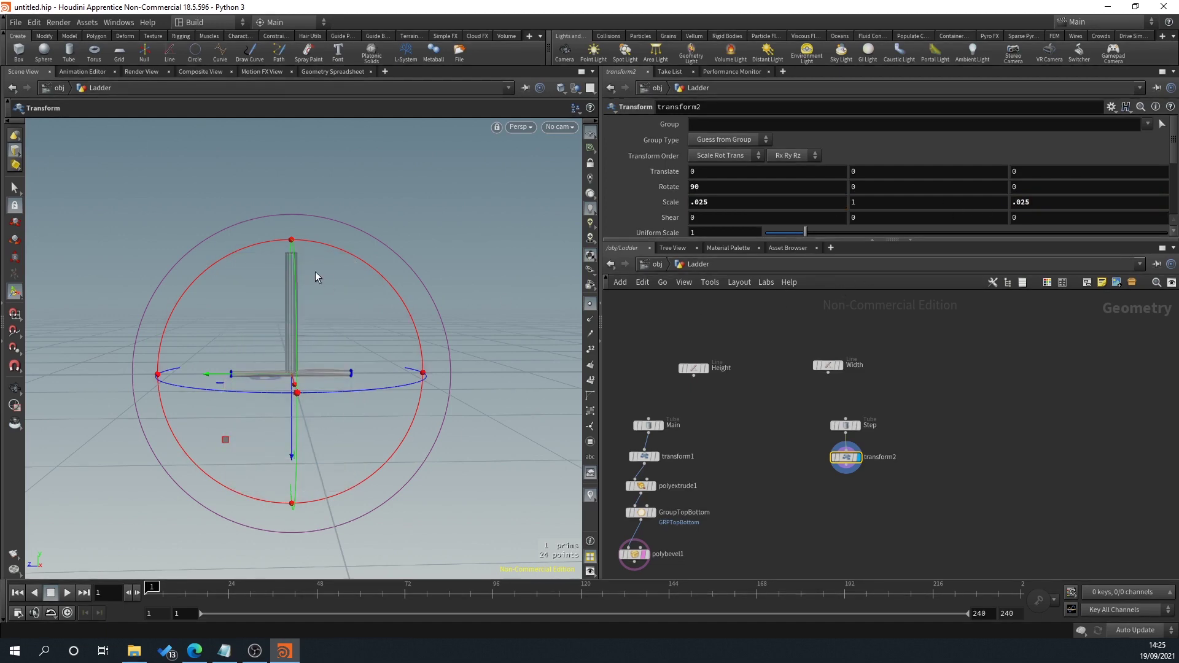
# Step: Thicken the step tube by setting the scale of transform2 to .0356 in X and .035 in Z
pyautogui.keyDown('alt'); pyautogui.scroll(6, 383, 412); pyautogui.keyUp('alt')
pyautogui.keyDown('alt'); pyautogui.moveTo(283, 390); pyautogui.dragTo(284, 429, button='middle'); pyautogui.keyUp('alt')
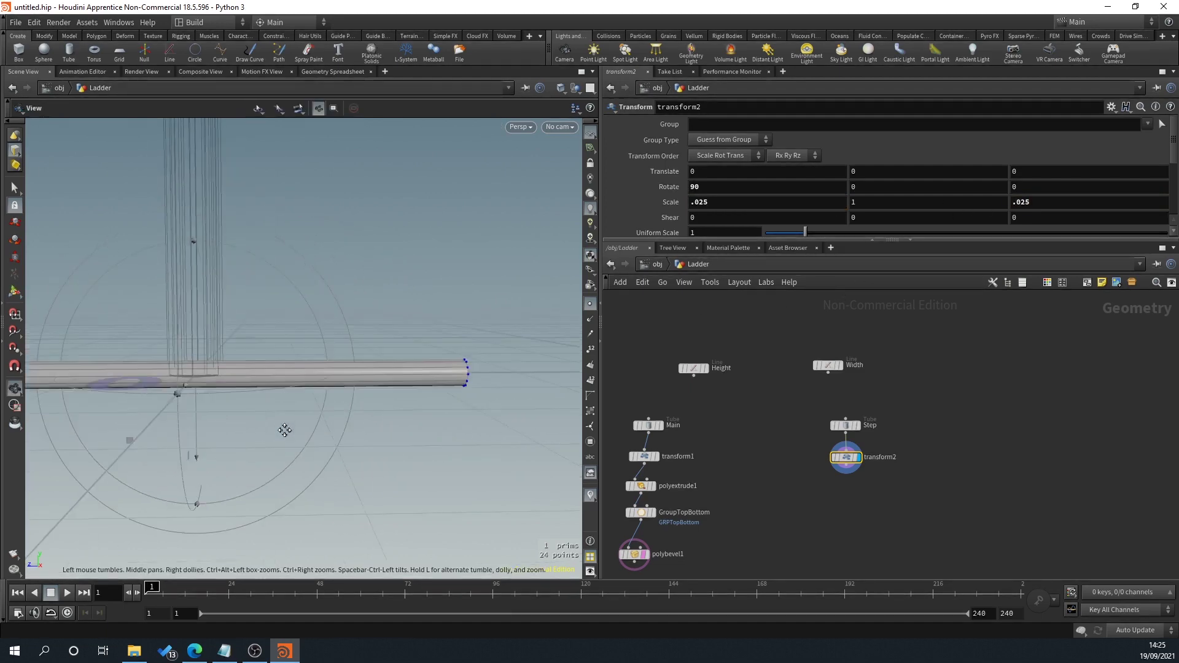
pyautogui.keyDown('alt'); pyautogui.moveTo(284, 429); pyautogui.dragTo(261, 439); pyautogui.keyUp('alt')
pyautogui.click(1061, 200)
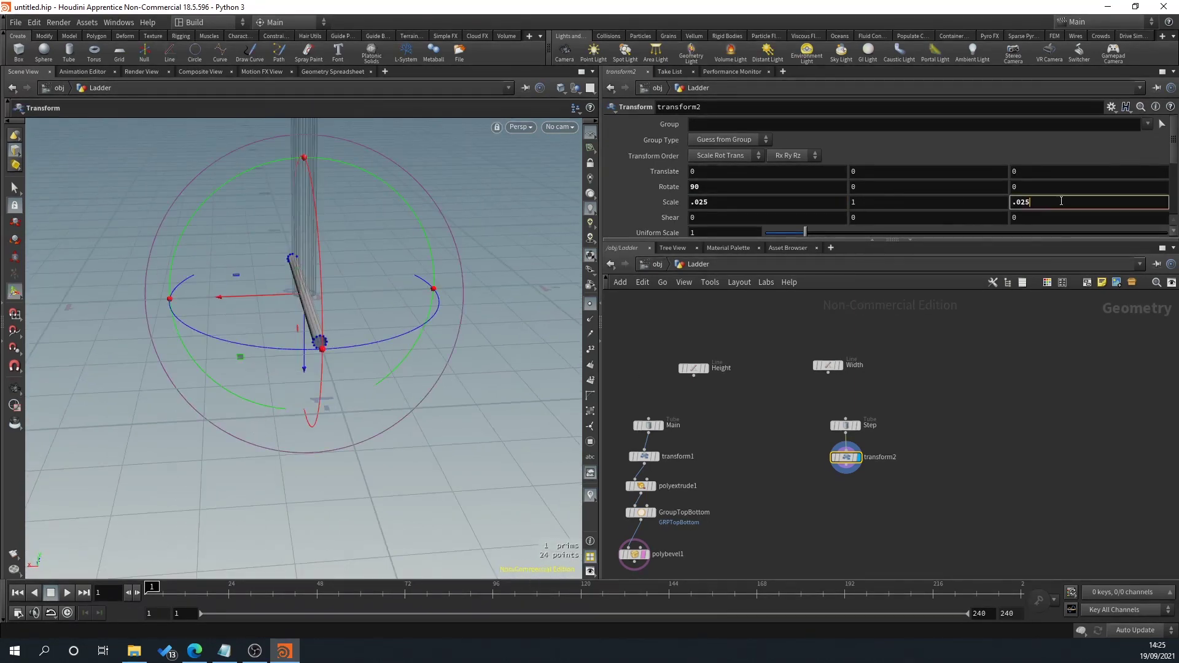
pyautogui.press('Return')
pyautogui.click(742, 202)
pyautogui.press('BackSpace')
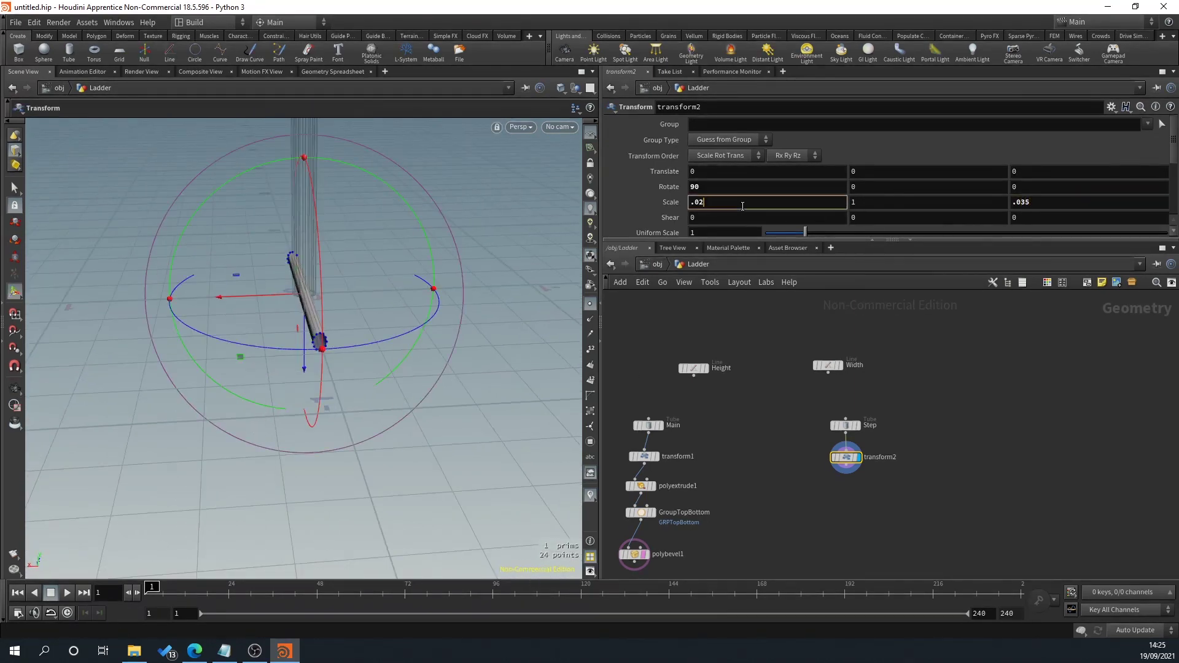
pyautogui.write('356')
pyautogui.press('Return')
pyautogui.press('Escape')
pyautogui.moveTo(407, 414); pyautogui.dragTo(160, 419)
pyautogui.press('Return')
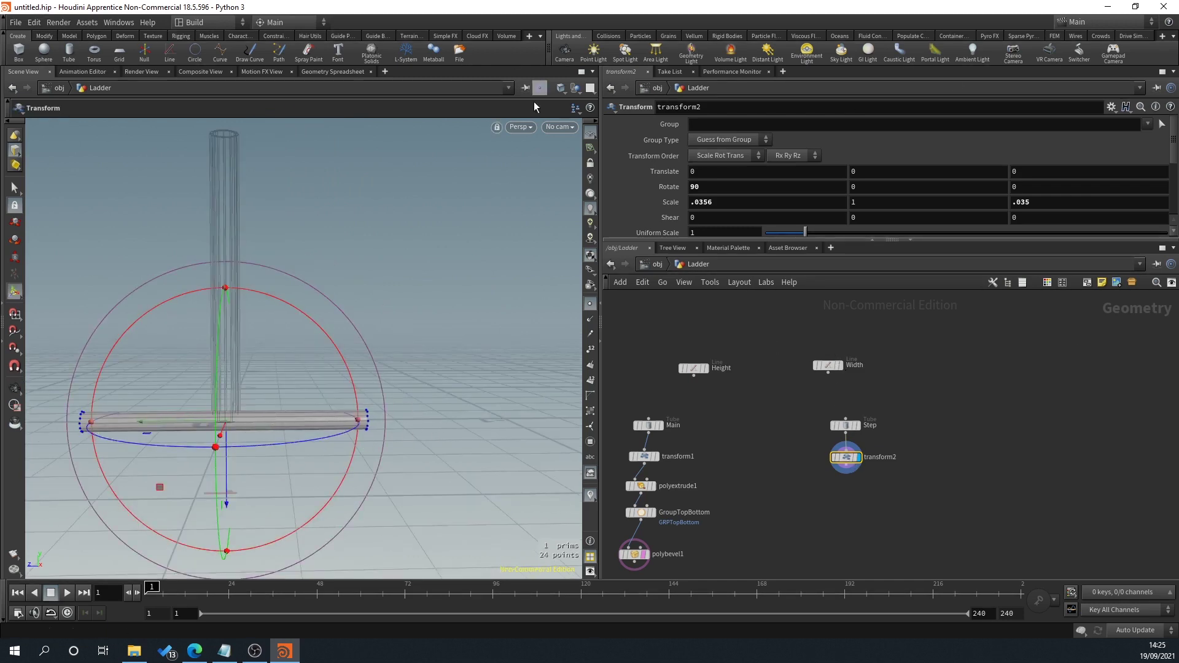
# Step: Try offsetting the Step tube's center by .5 along X and reset that value to 0
pyautogui.click(846, 425)
pyautogui.scroll(-2, 687, 190)
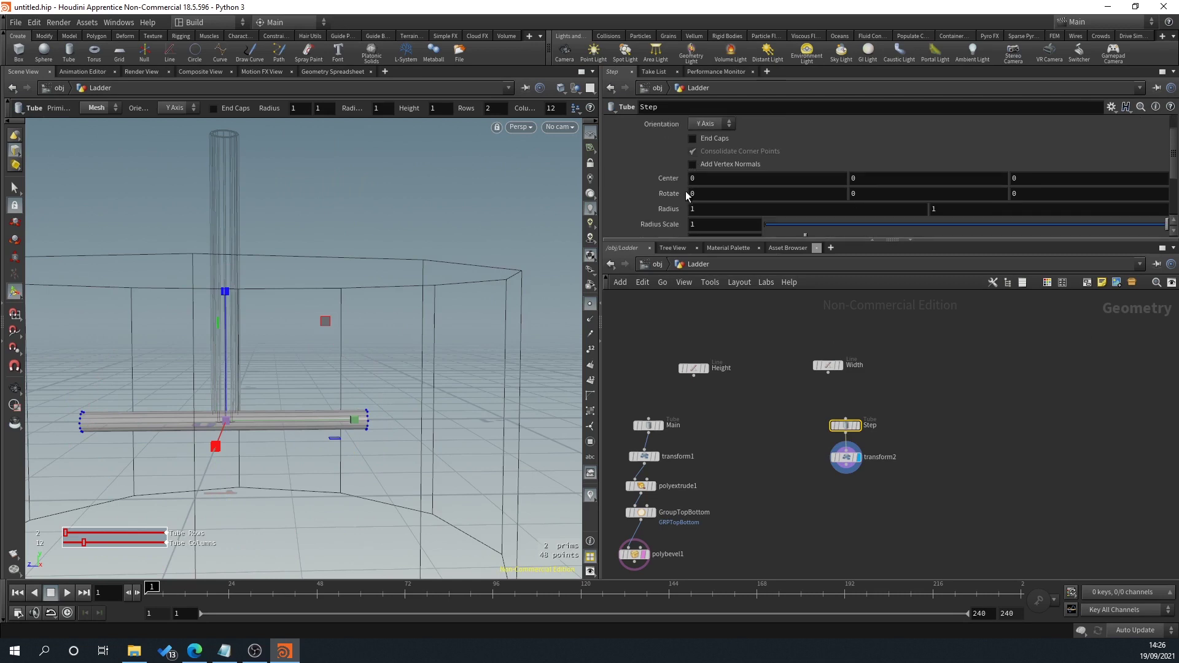
pyautogui.click(718, 183)
pyautogui.write('.5')
pyautogui.press('Return')
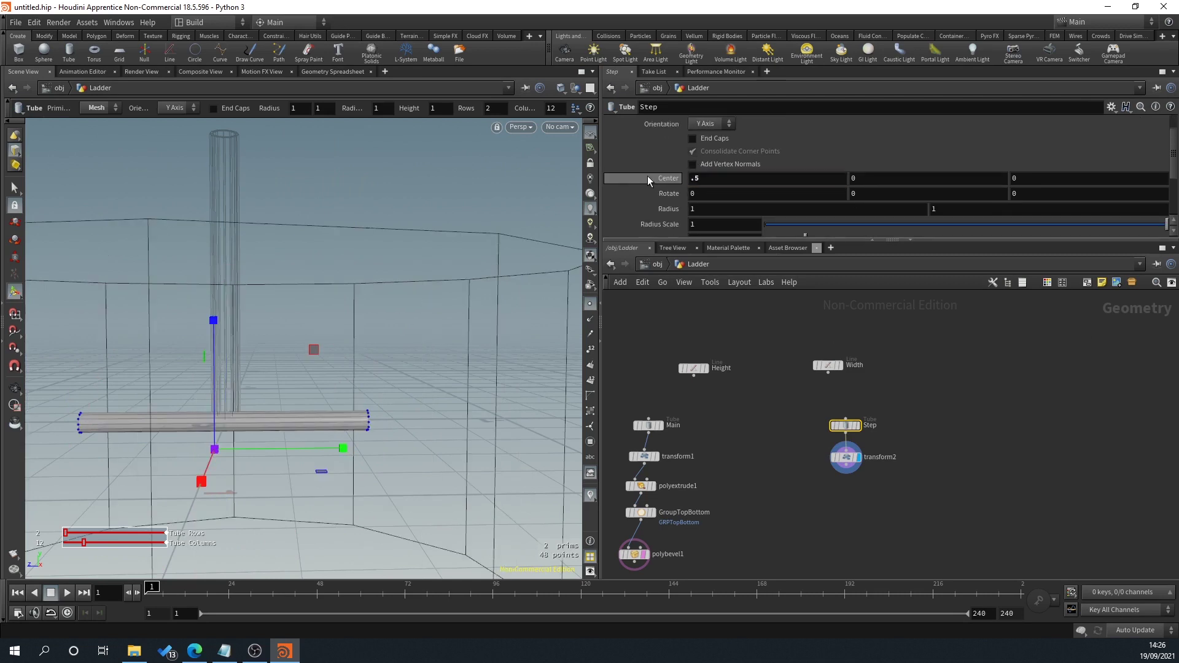
pyautogui.moveTo(707, 179); pyautogui.dragTo(662, 184)
pyautogui.write('0')
pyautogui.press('Return')
# Step: Try offsetting the Step tube's center by .5 along Z and reset that value to 0
pyautogui.moveTo(1038, 180); pyautogui.dragTo(905, 175)
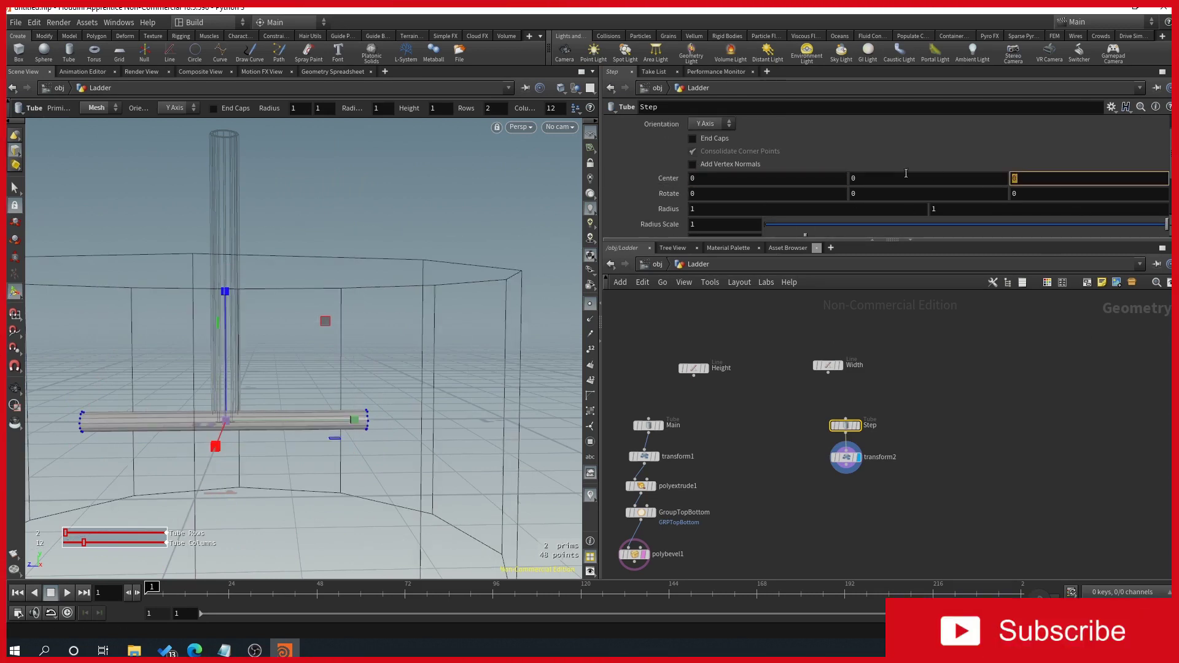
pyautogui.write('.5')
pyautogui.press('Return')
pyautogui.click(1103, 178)
pyautogui.write('0')
pyautogui.press('Return')
# Step: Set the Step tube's Y center to .5 so that the step starts at the origin
pyautogui.click(909, 178)
pyautogui.write('.5')
pyautogui.press('Return')
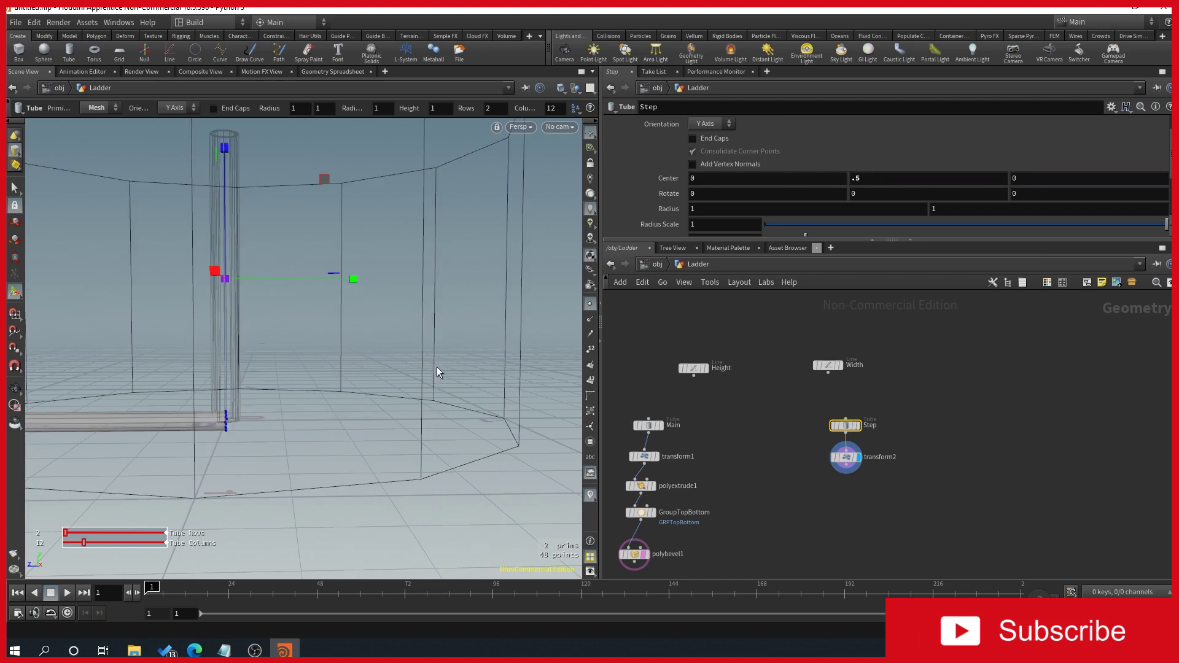
pyautogui.keyDown('alt'); pyautogui.moveTo(438, 372); pyautogui.dragTo(184, 368); pyautogui.keyUp('alt')
pyautogui.scroll(-4, 384, 402)
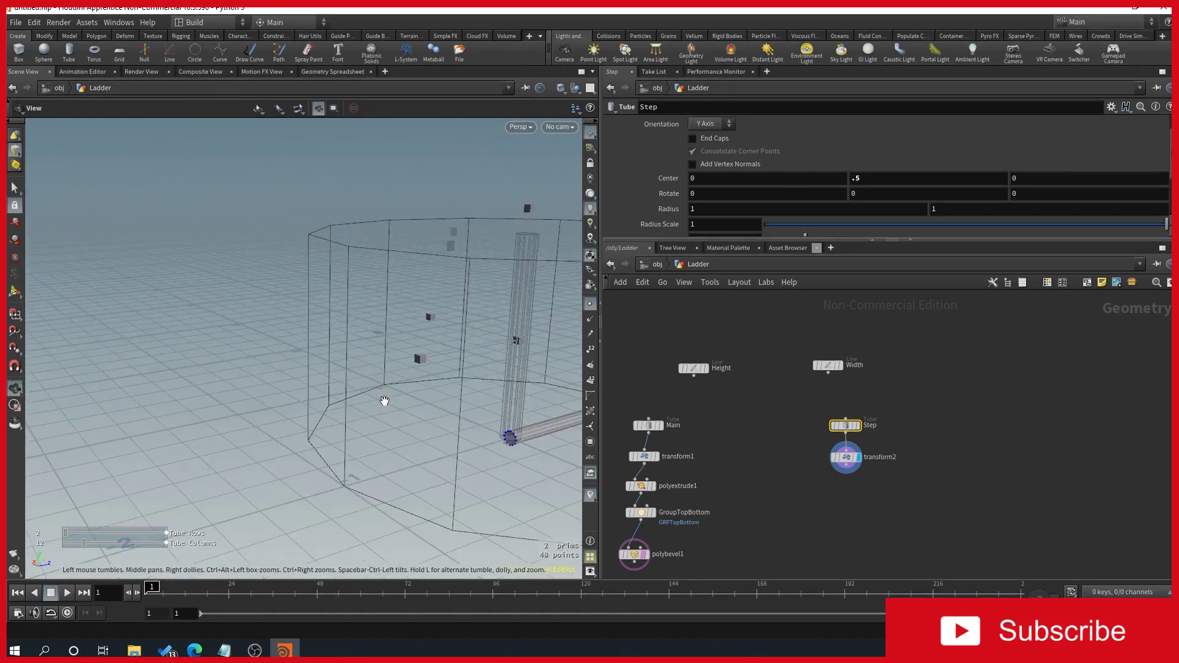
pyautogui.moveTo(384, 401)
pyautogui.mouseDown()
pyautogui.moveTo(477, 413)
pyautogui.moveTo(505, 403)
pyautogui.moveTo(440, 414)
pyautogui.moveTo(274, 389)
pyautogui.moveTo(368, 390)
pyautogui.moveTo(316, 440)
pyautogui.moveTo(369, 431)
pyautogui.moveTo(365, 411)
pyautogui.mouseUp()
pyautogui.press('Return')
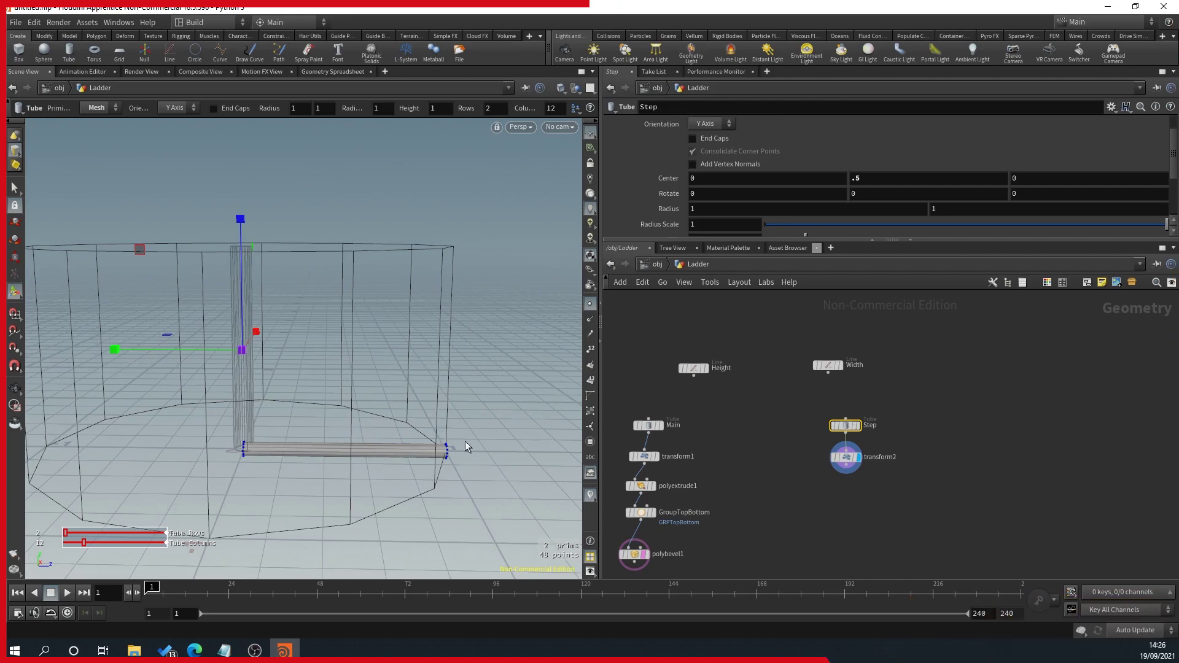
# Step: Link the Y scale of transform2 to the Width line's length with a relative reference
pyautogui.click(846, 458)
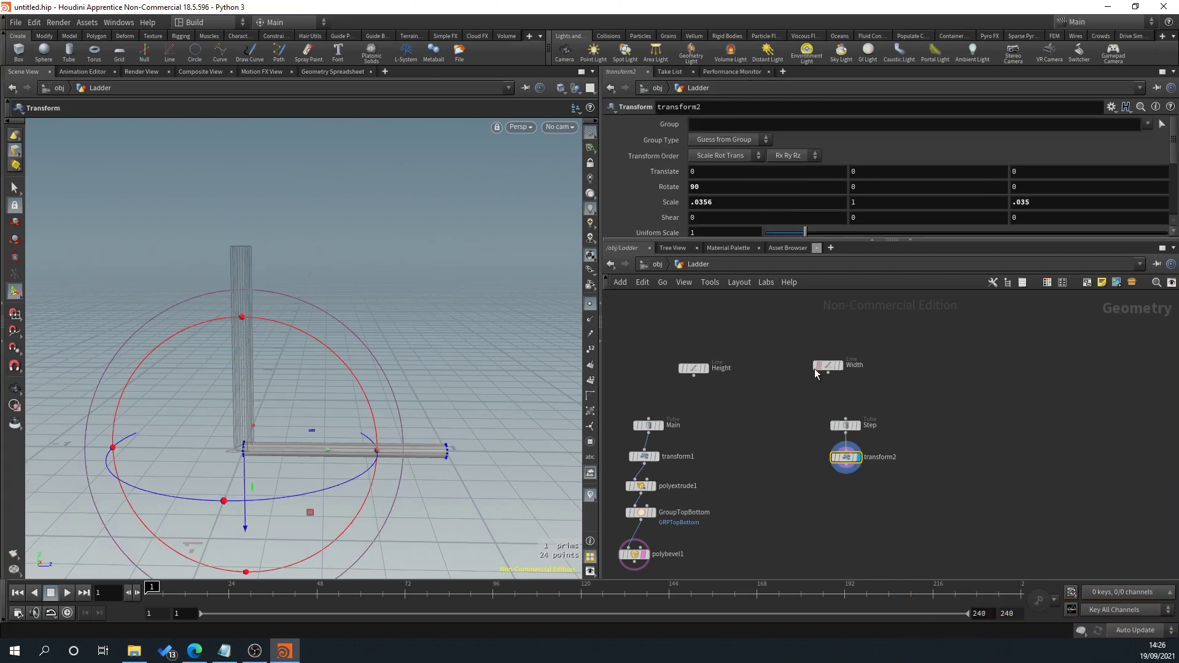
pyautogui.moveTo(834, 370)
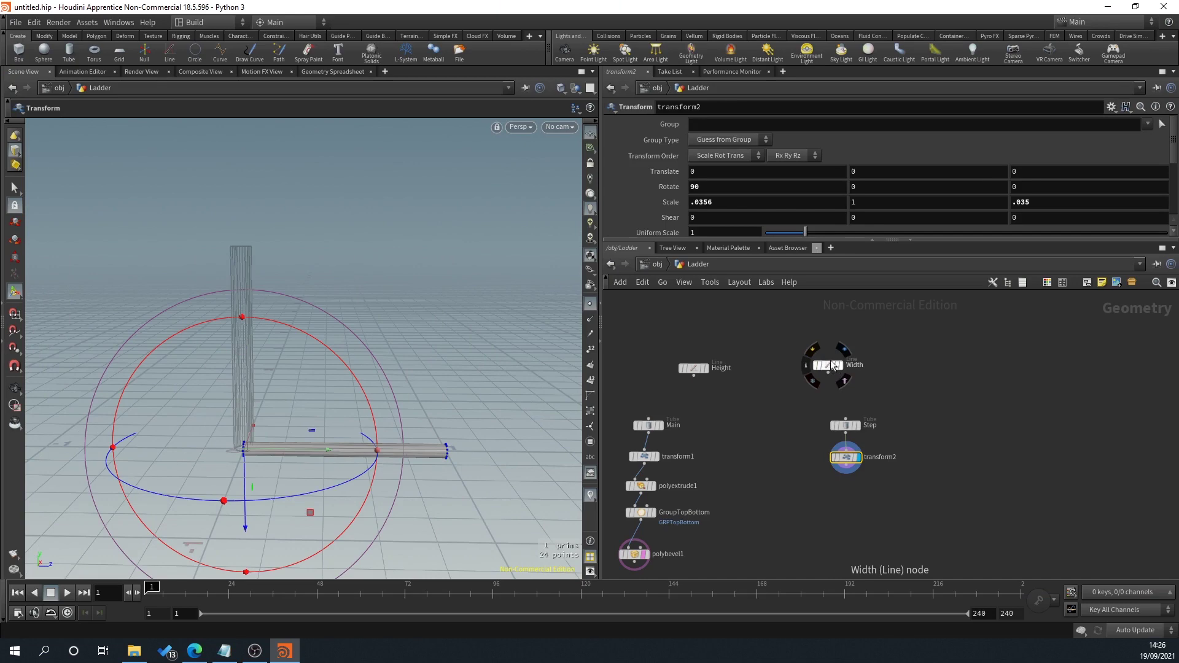
pyautogui.click(833, 366)
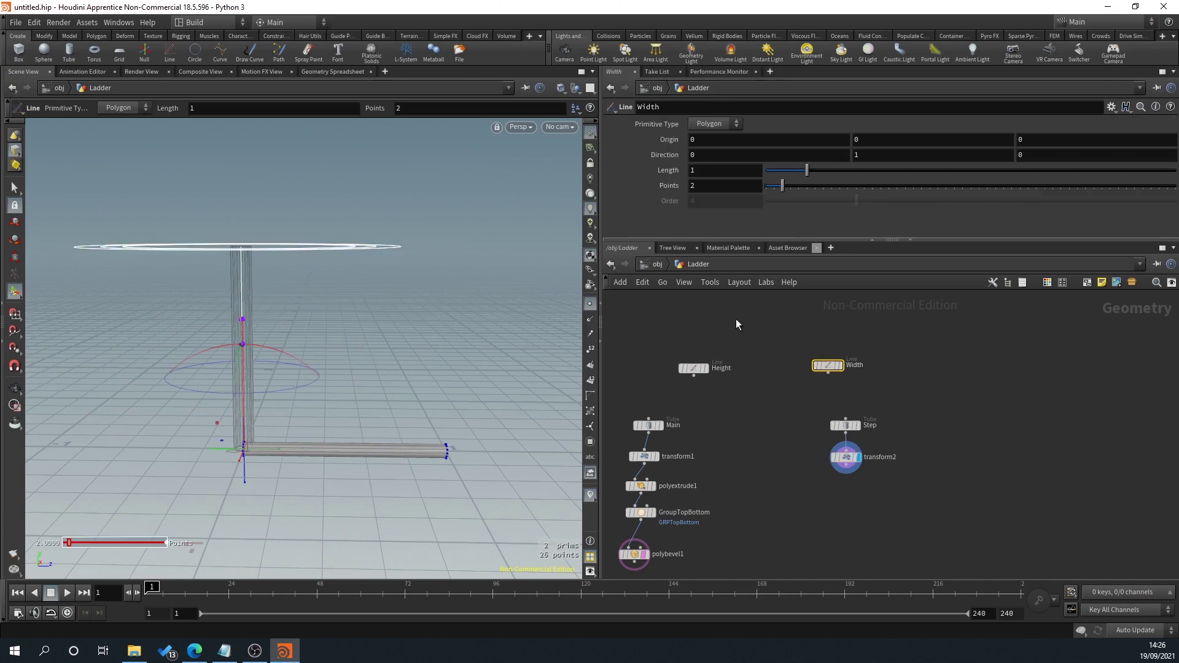
pyautogui.rightClick(660, 173)
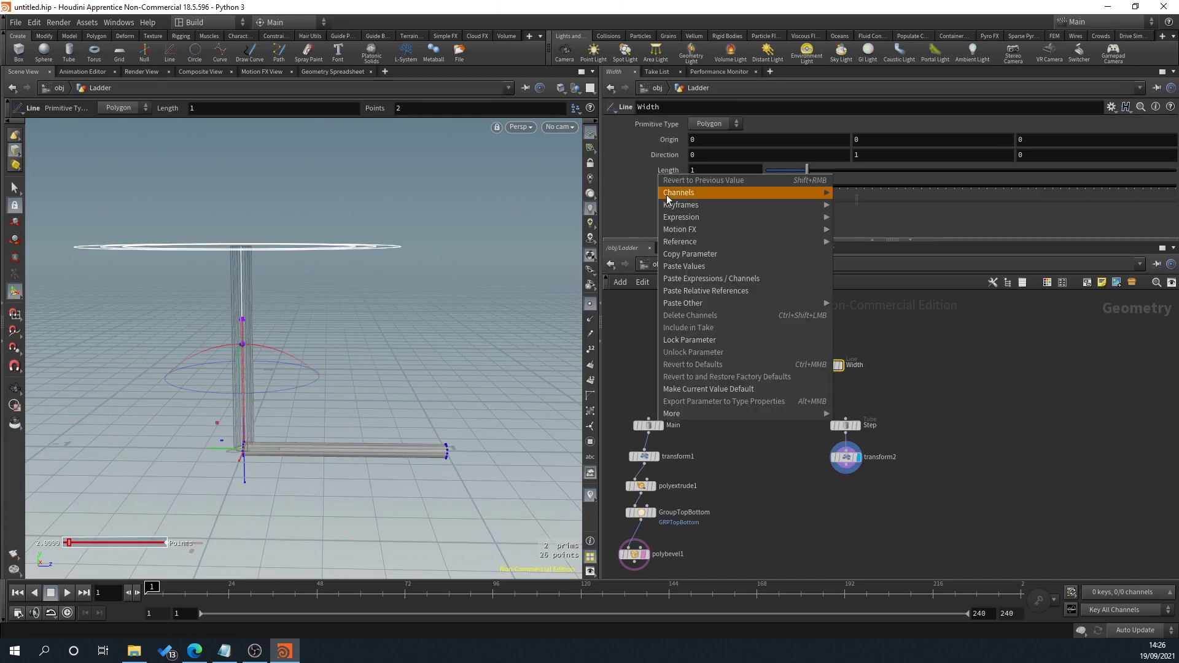
pyautogui.click(706, 254)
pyautogui.click(847, 462)
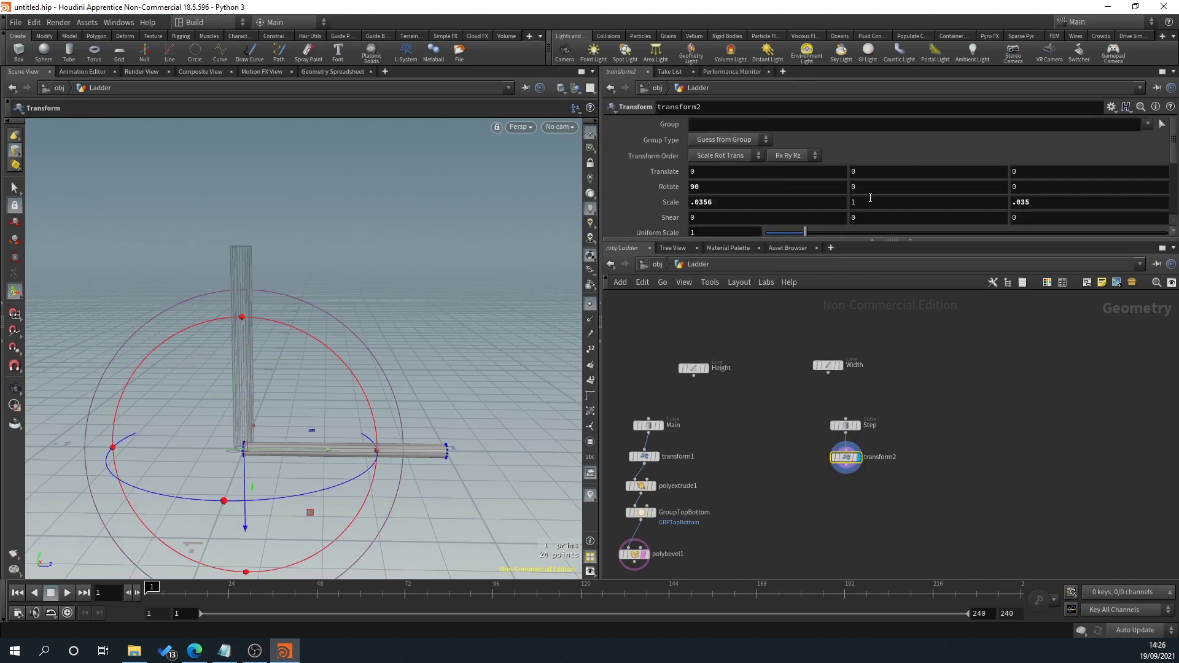
pyautogui.rightClick(861, 202)
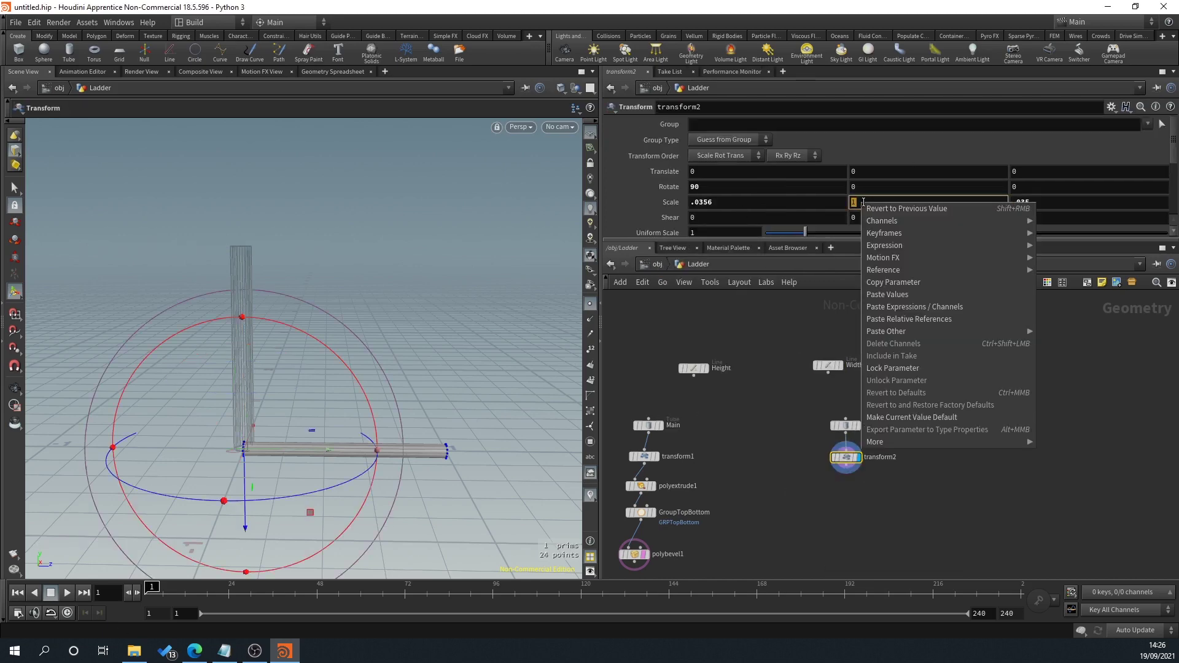
pyautogui.click(919, 318)
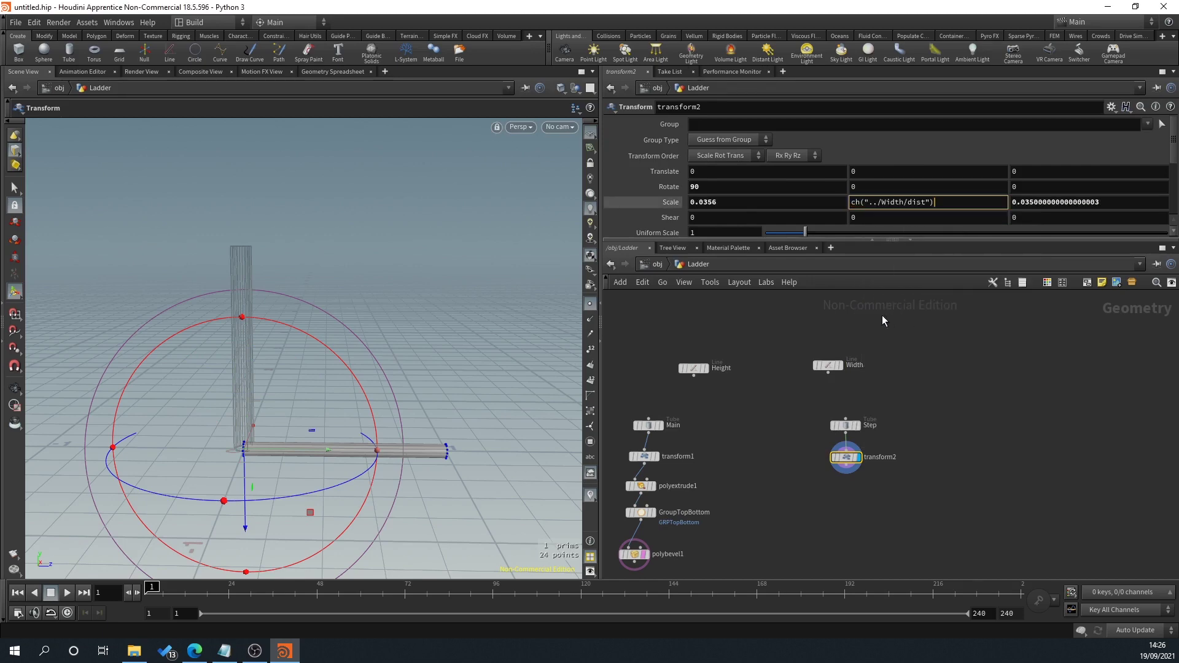
# Step: Test the link by reducing the Width line's length to 0.72, and undo the change
pyautogui.click(827, 365)
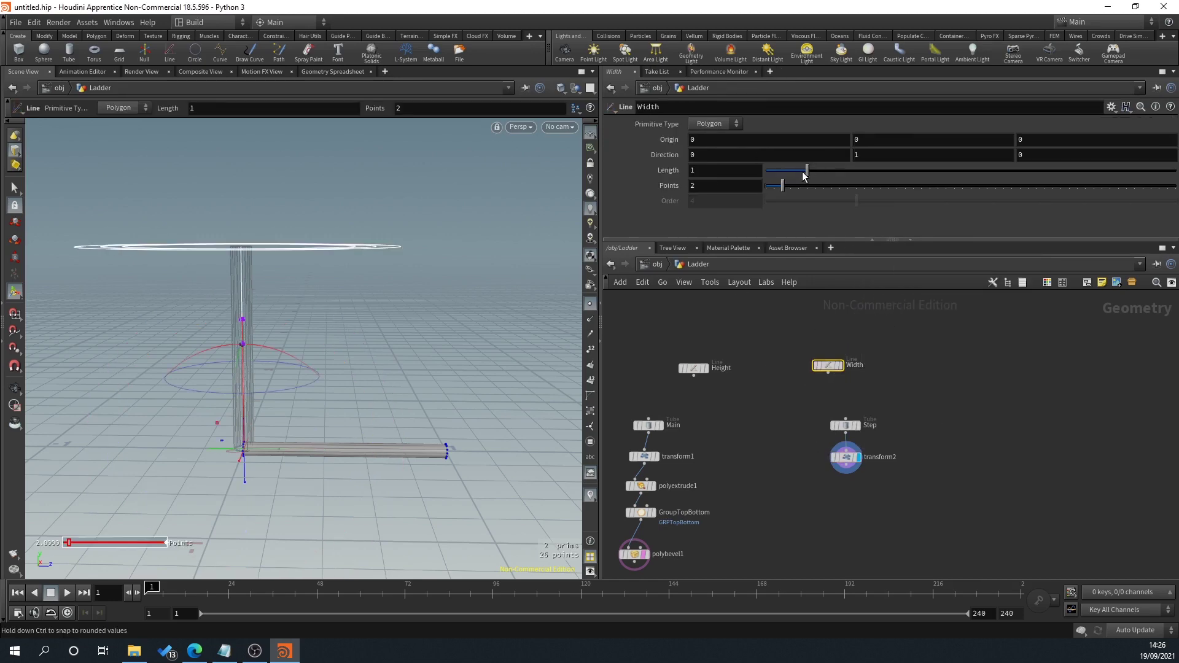
pyautogui.moveTo(805, 173); pyautogui.dragTo(795, 175)
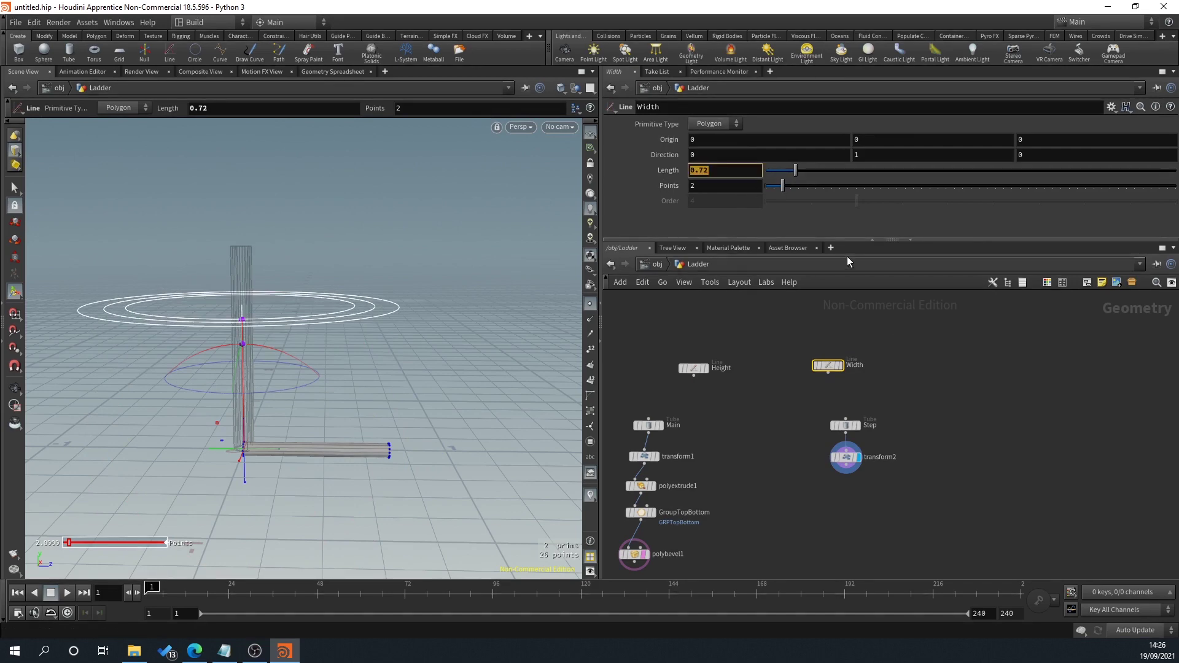
pyautogui.hotkey('ctrl', 'z')
# Step: Display the Width line and set its direction to 0, 0, 1, then briefly test its length and undo that change
pyautogui.click(840, 366)
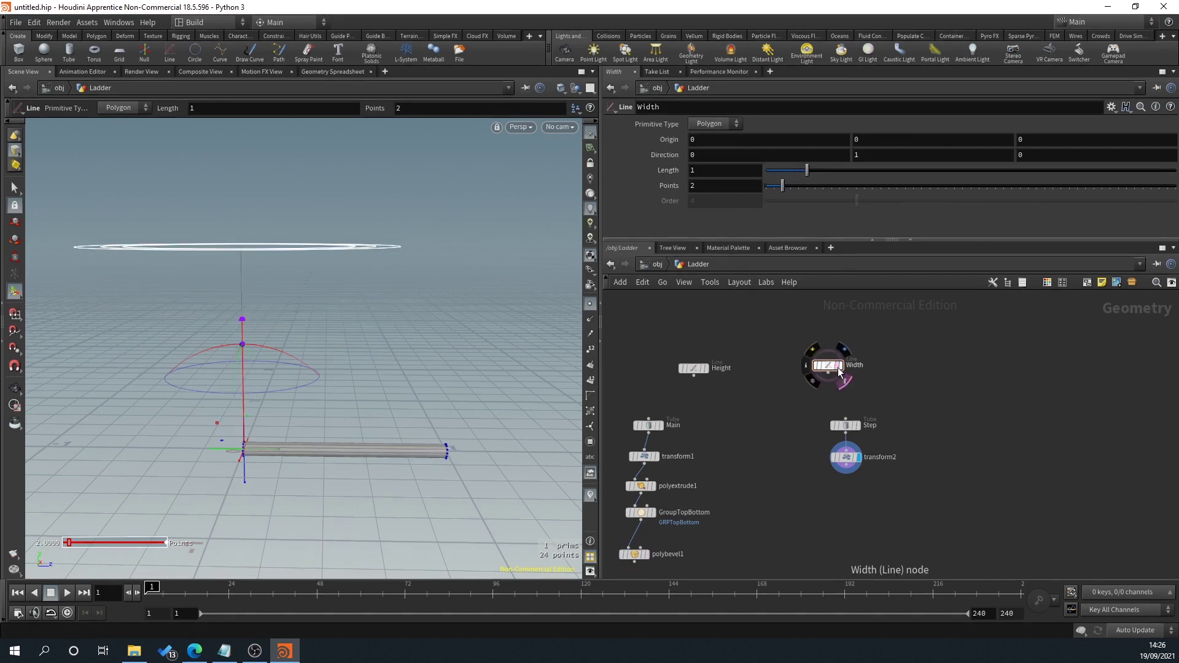
pyautogui.click(840, 370)
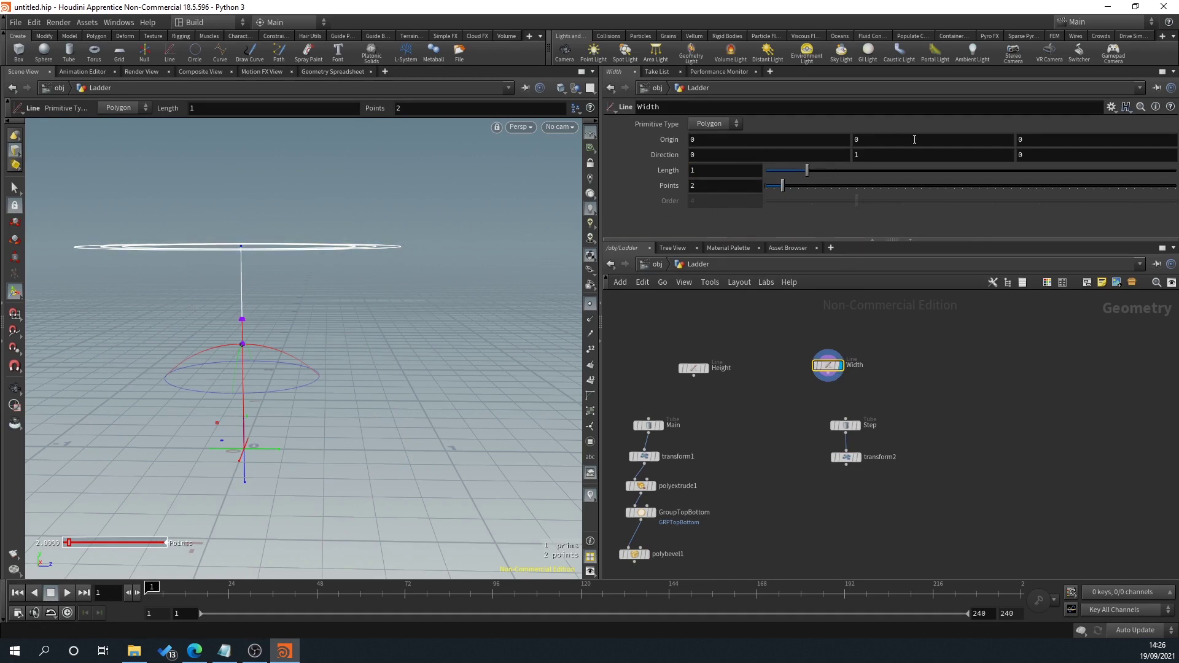
pyautogui.doubleClick(961, 156)
pyautogui.write('0')
pyautogui.press('Tab')
pyautogui.write('1')
pyautogui.press('Return')
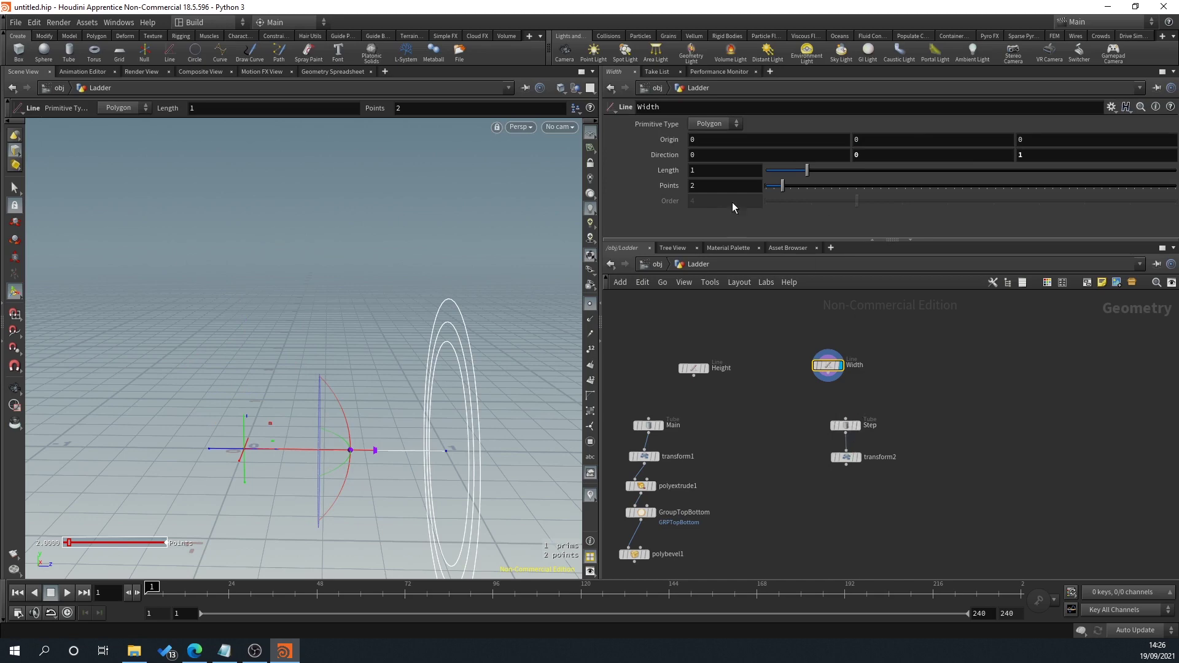
pyautogui.moveTo(806, 170); pyautogui.dragTo(811, 177)
pyautogui.hotkey('ctrl', 'z')
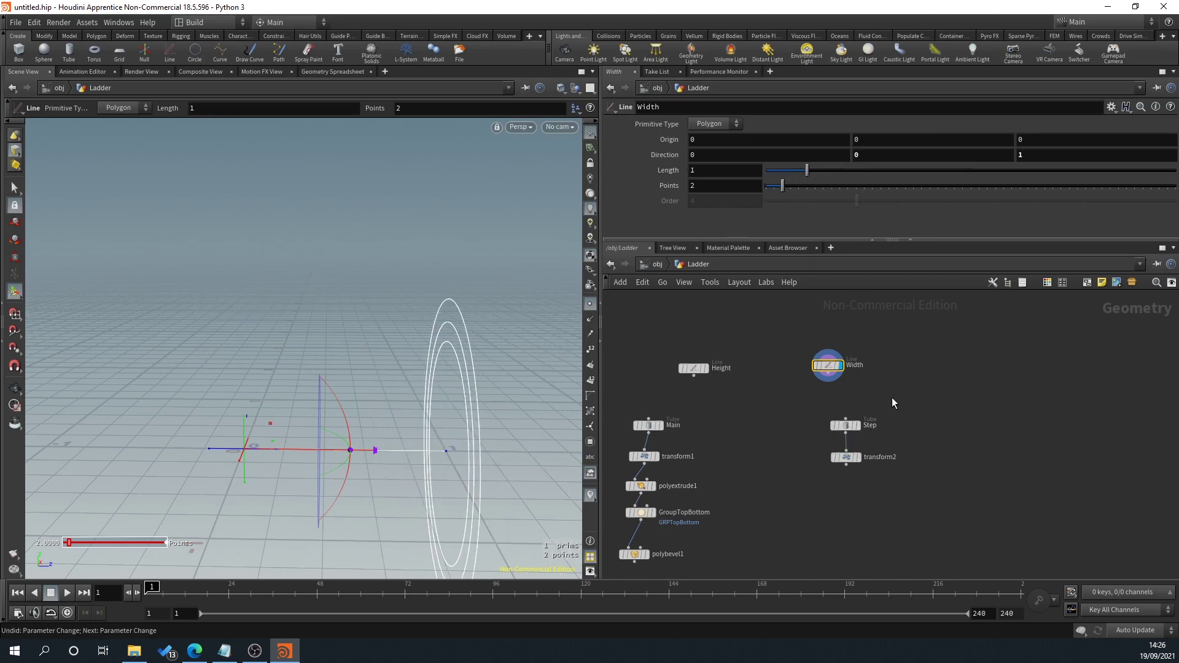
# Step: Display transform2 and compare the step tube with the direction of the Width line
pyautogui.click(857, 457)
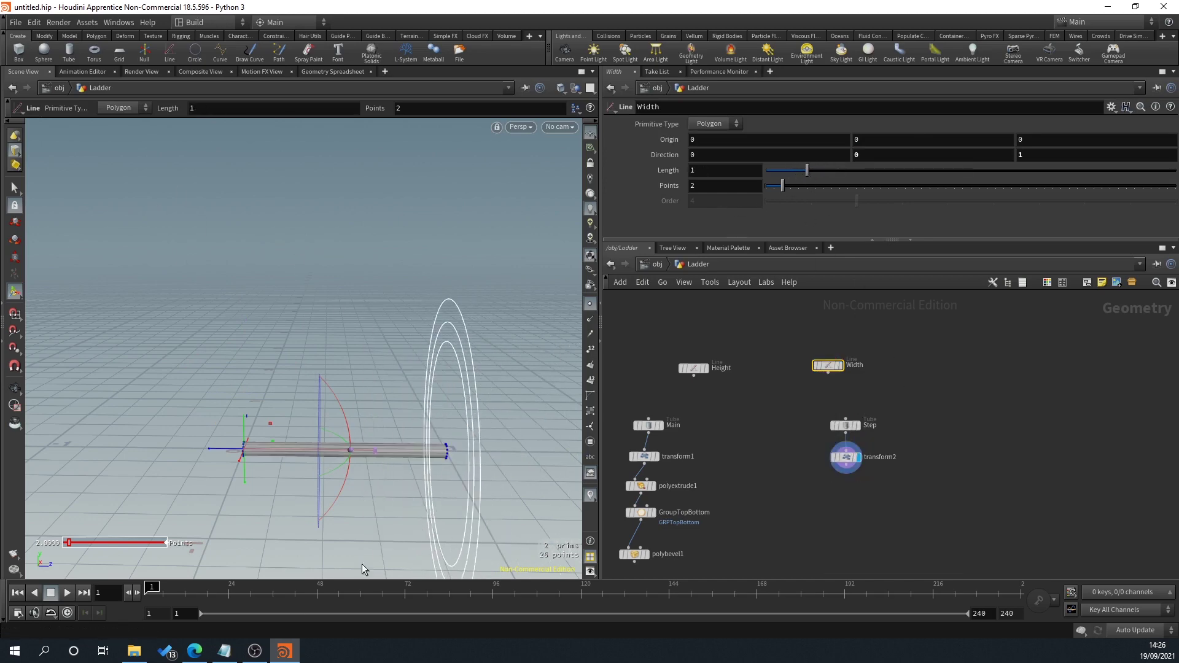
pyautogui.press('Escape')
pyautogui.moveTo(366, 398)
pyautogui.mouseDown()
pyautogui.moveTo(313, 344)
pyautogui.moveTo(297, 344)
pyautogui.moveTo(259, 409)
pyautogui.moveTo(295, 408)
pyautogui.moveTo(311, 389)
pyautogui.moveTo(142, 411)
pyautogui.moveTo(234, 384)
pyautogui.moveTo(355, 407)
pyautogui.mouseUp()
pyautogui.press('Return')
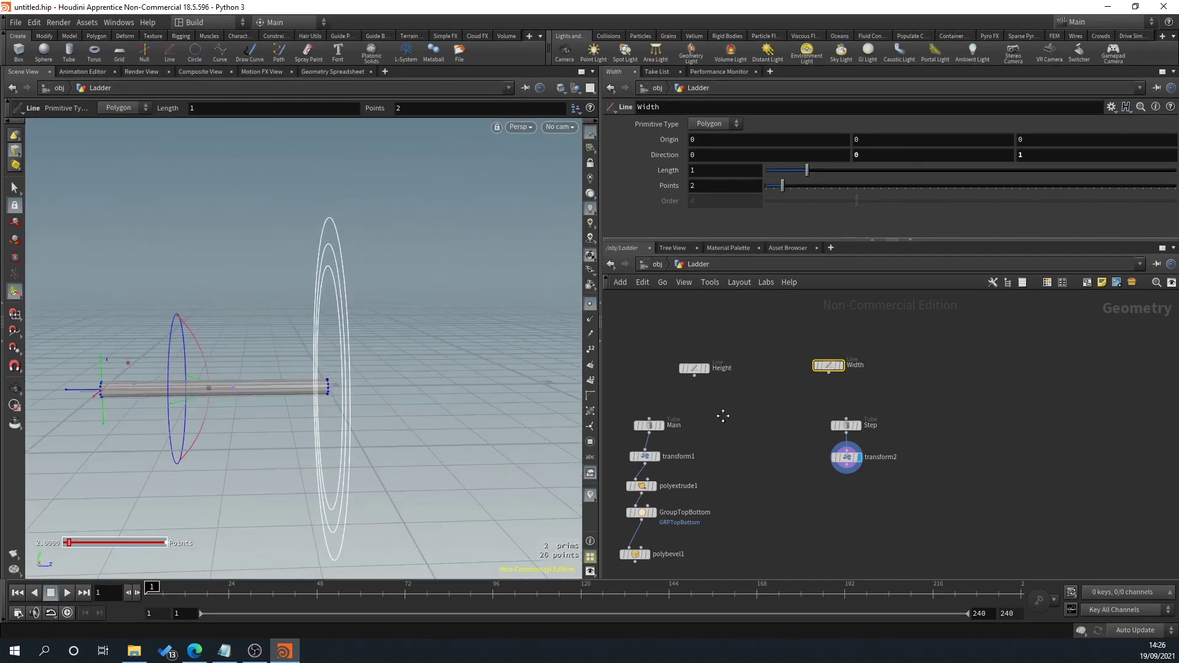
# Step: Move the Height line node closer to Width and add a Resample node beneath it
pyautogui.moveTo(704, 367); pyautogui.dragTo(755, 394)
pyautogui.write('res')
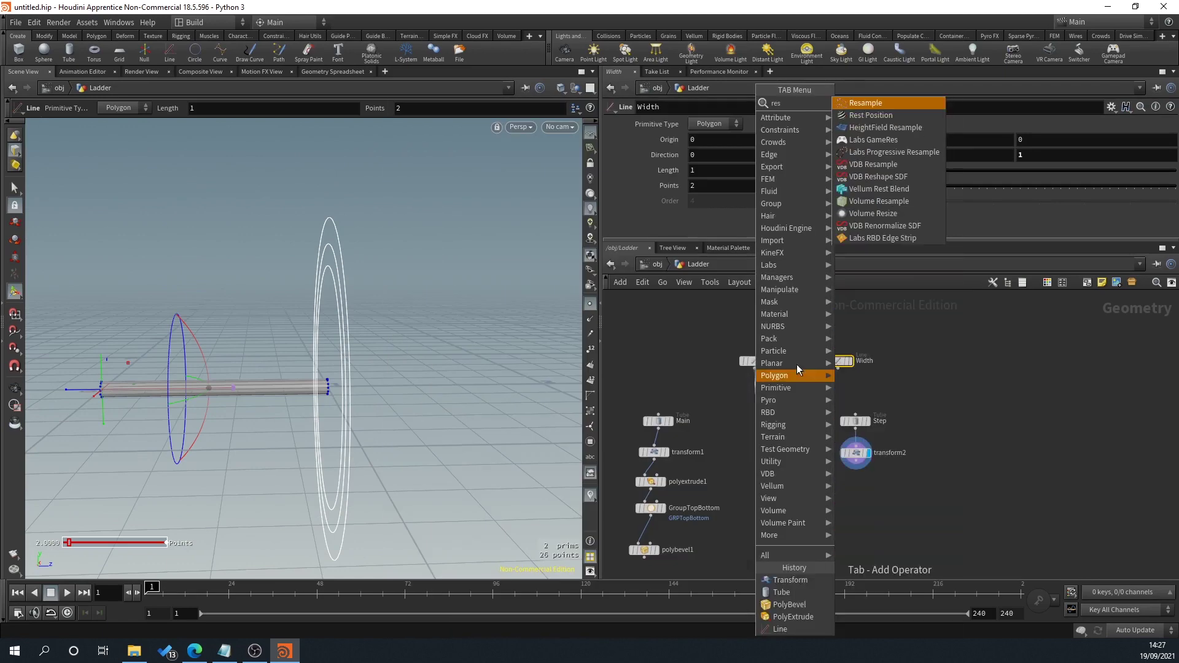
pyautogui.click(901, 104)
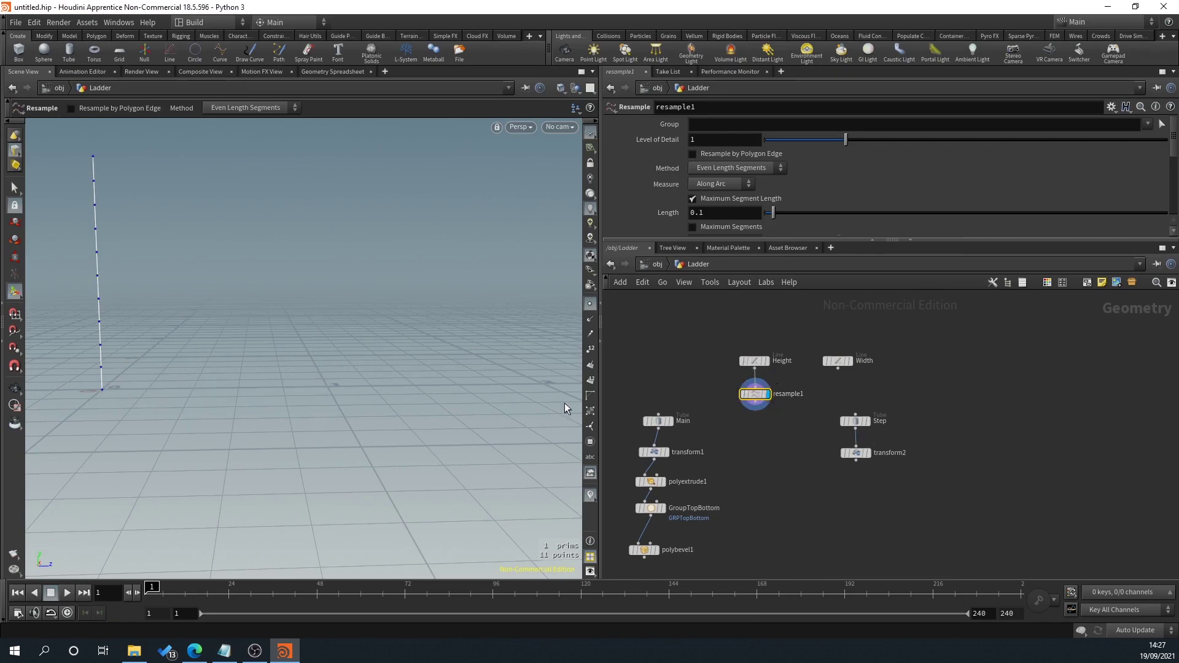
pyautogui.moveTo(240, 289); pyautogui.dragTo(275, 535)
pyautogui.moveTo(360, 447); pyautogui.dragTo(342, 400)
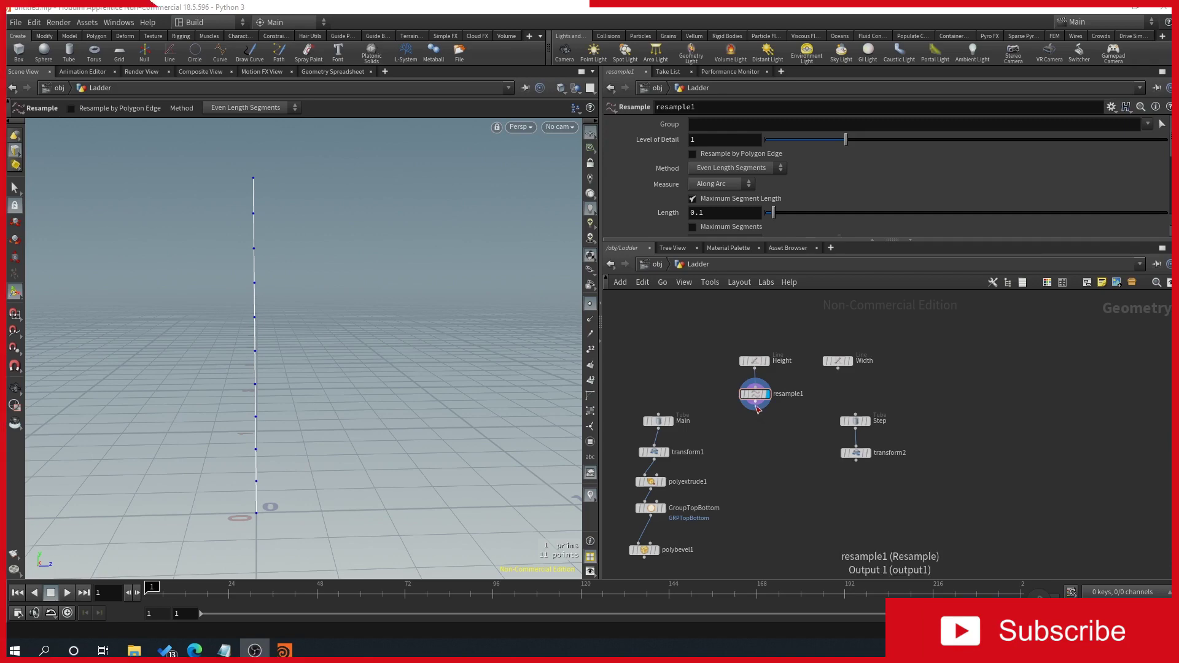
# Step: Add a Group by Range node beneath resample1, display it and align it under the Height chain
pyautogui.click(756, 405)
pyautogui.press('Tab')
pyautogui.write('grou')
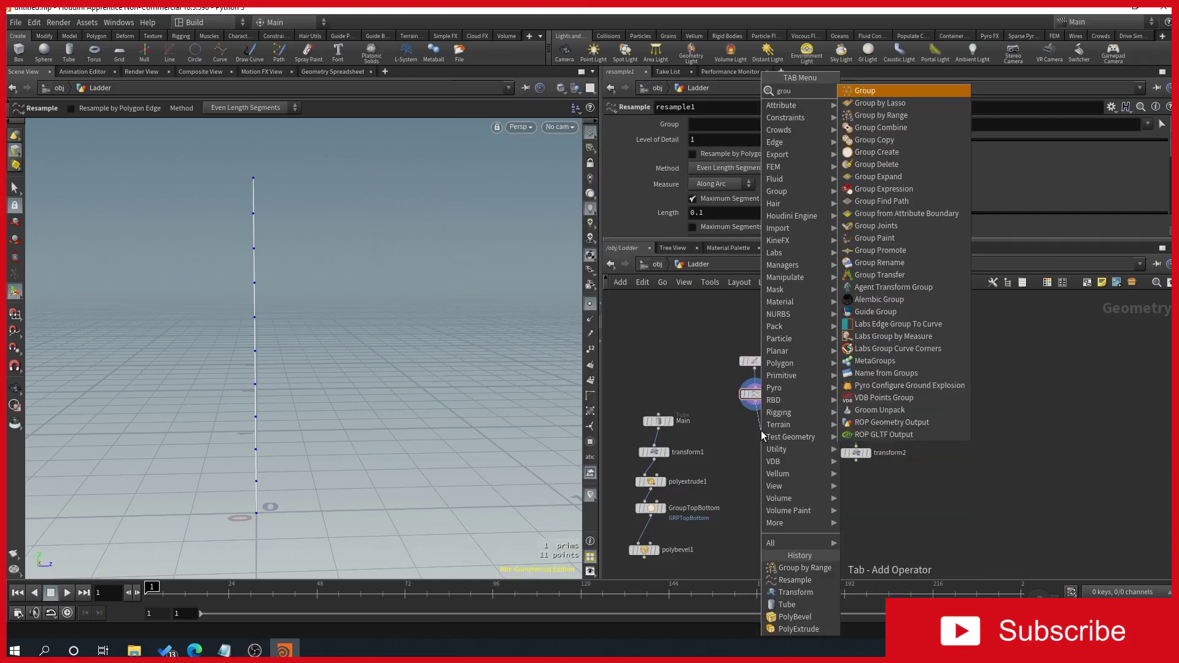
pyautogui.click(879, 115)
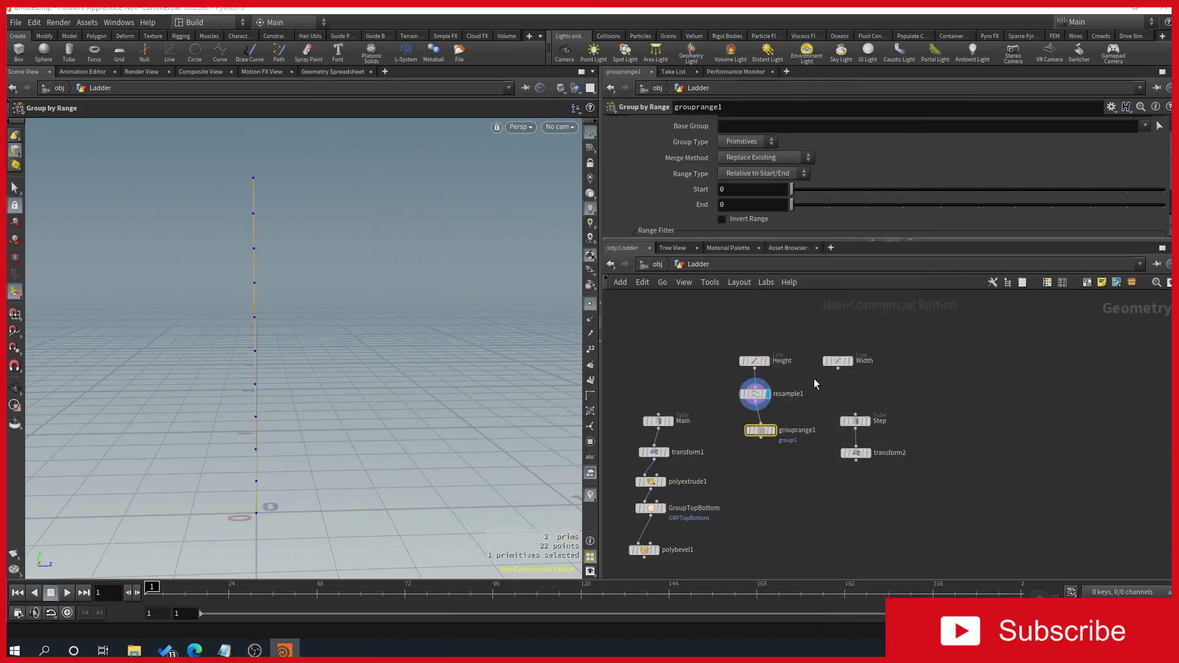
pyautogui.click(771, 431)
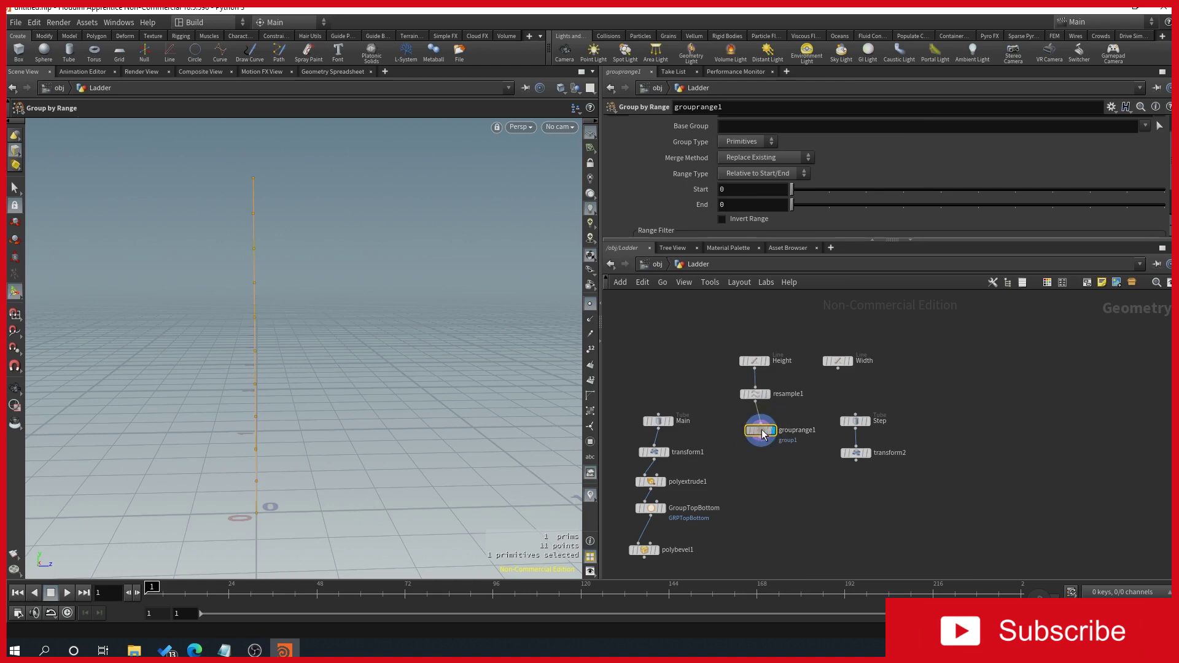
pyautogui.moveTo(764, 429); pyautogui.dragTo(758, 429)
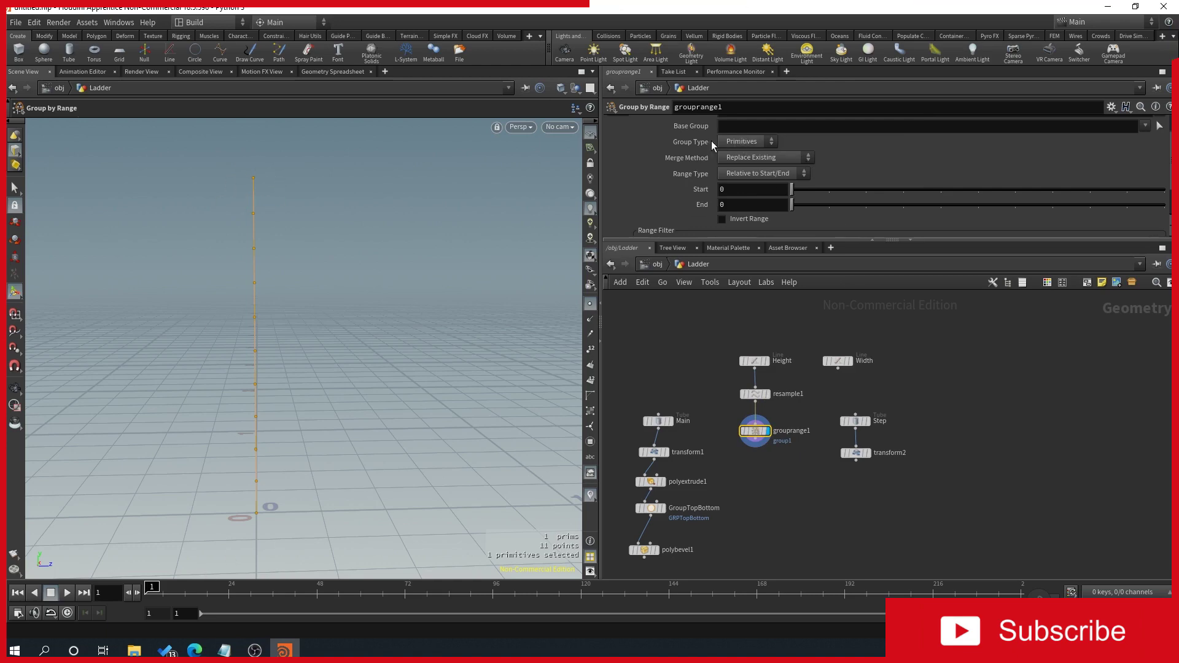
# Step: Set the range group to Points with Start 1 and End 1, and invert the range
pyautogui.click(741, 142)
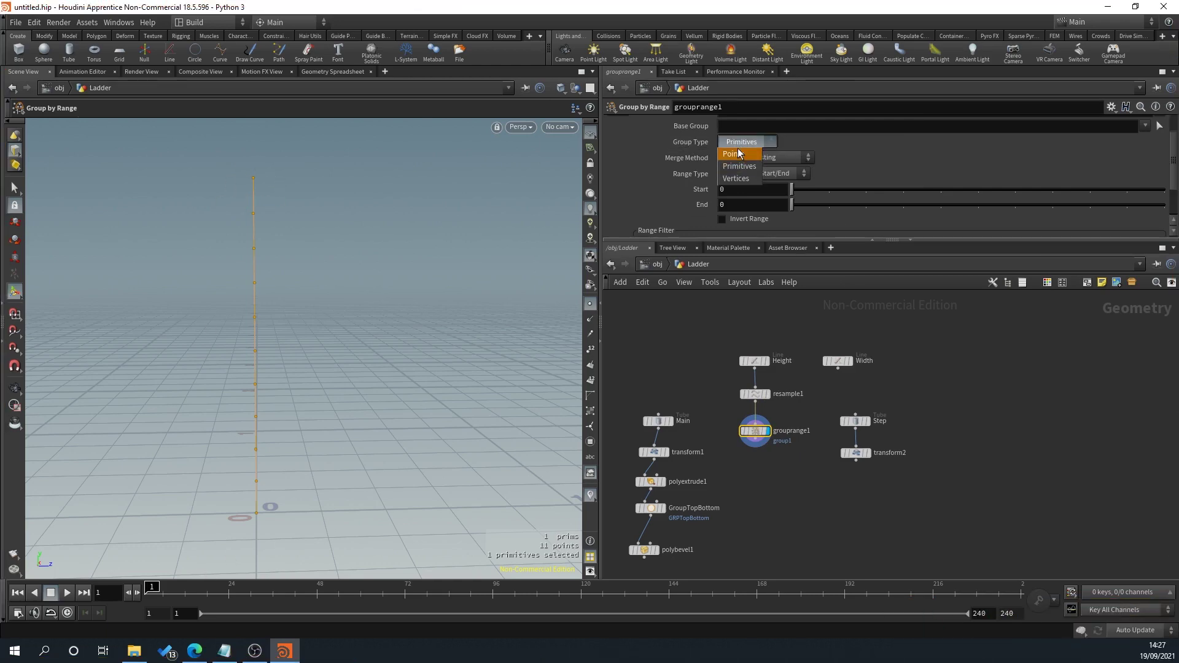
pyautogui.click(738, 153)
pyautogui.moveTo(791, 190); pyautogui.dragTo(825, 192)
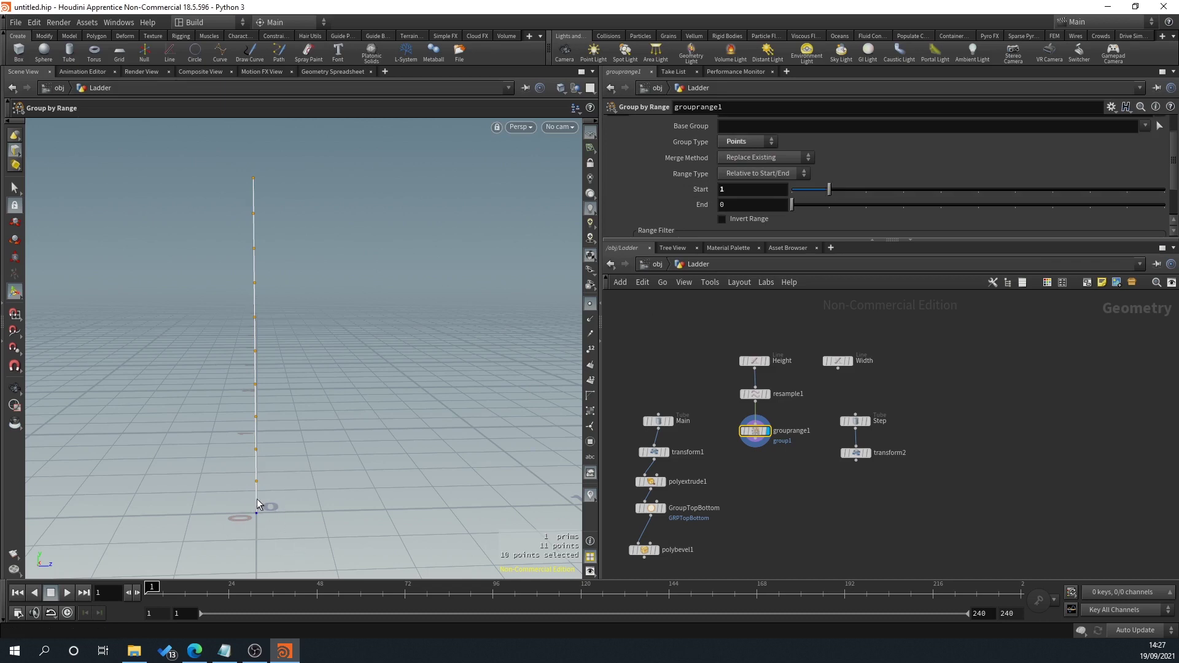
pyautogui.moveTo(792, 205); pyautogui.dragTo(828, 206)
# Step: Rename the Group by Range node as GroupTopBottomPoints
pyautogui.moveTo(799, 512); pyautogui.dragTo(786, 508, button='middle')
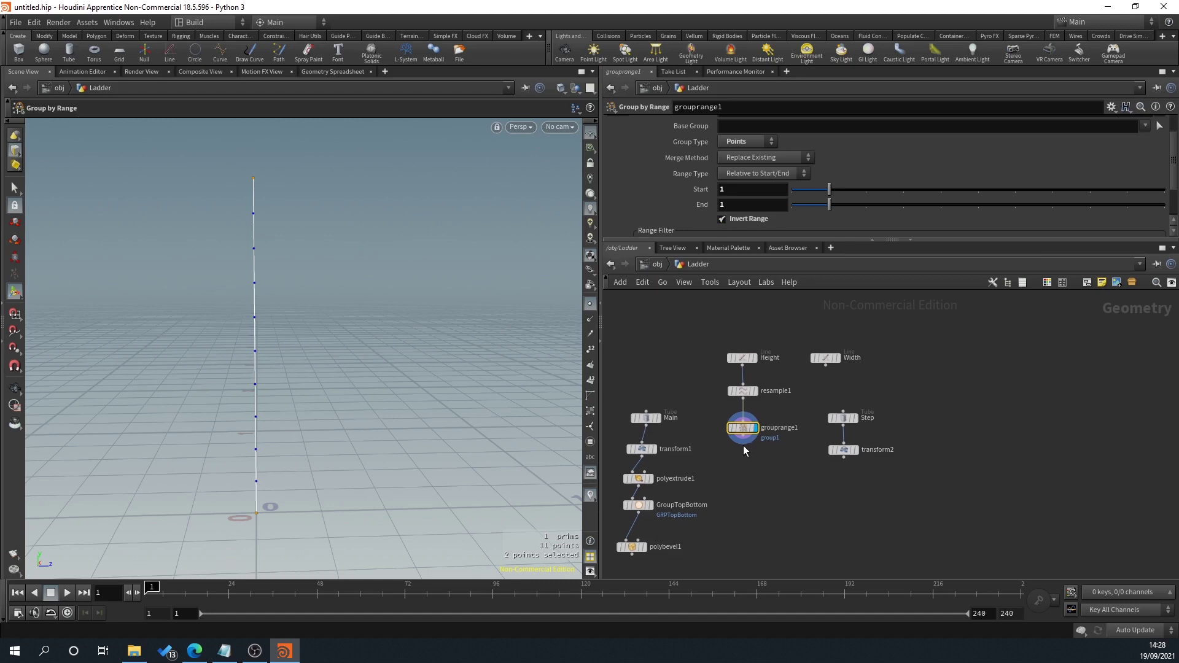
pyautogui.doubleClick(792, 428)
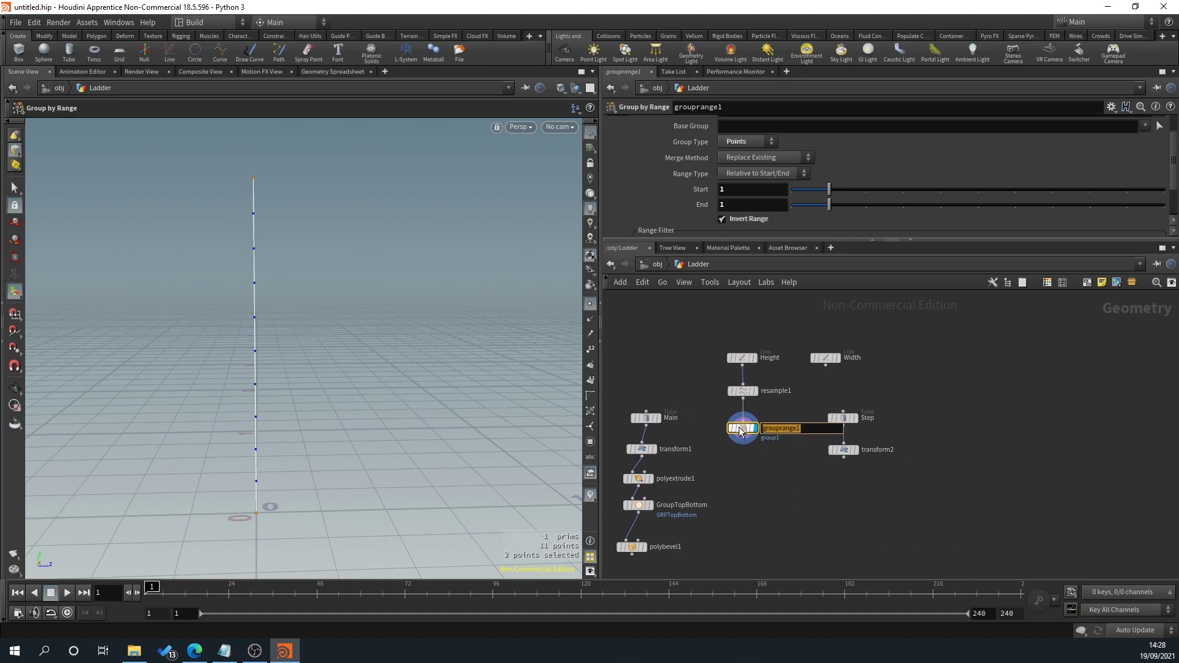
pyautogui.write('GroupTopBottomPoints')
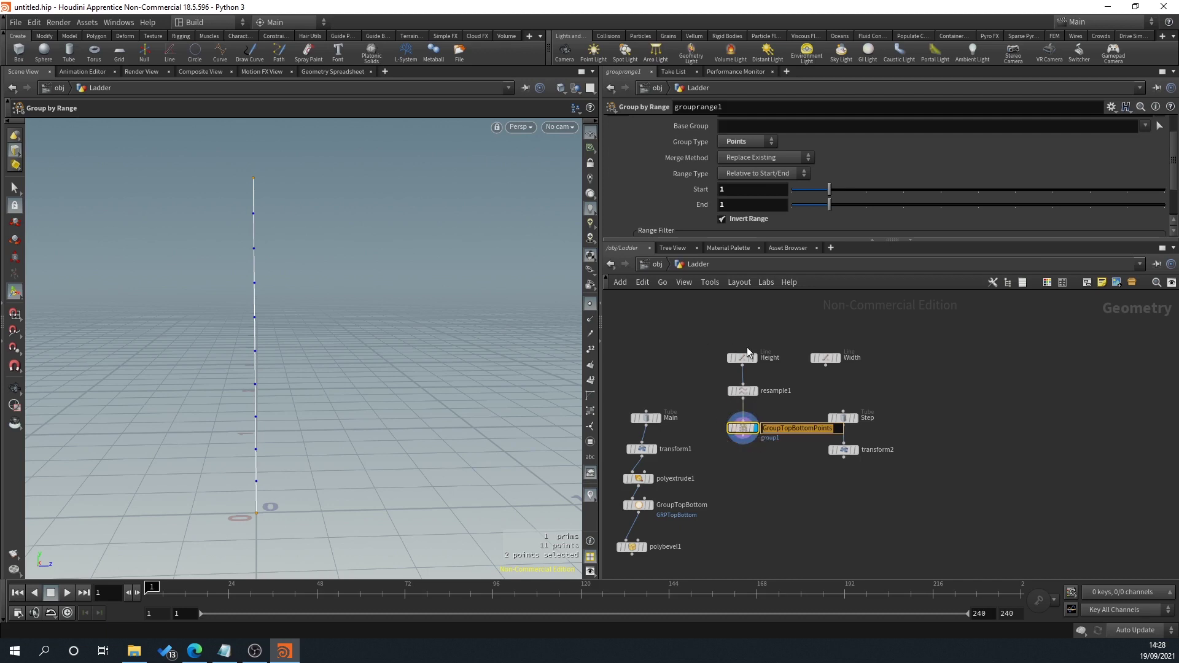
pyautogui.press('Return')
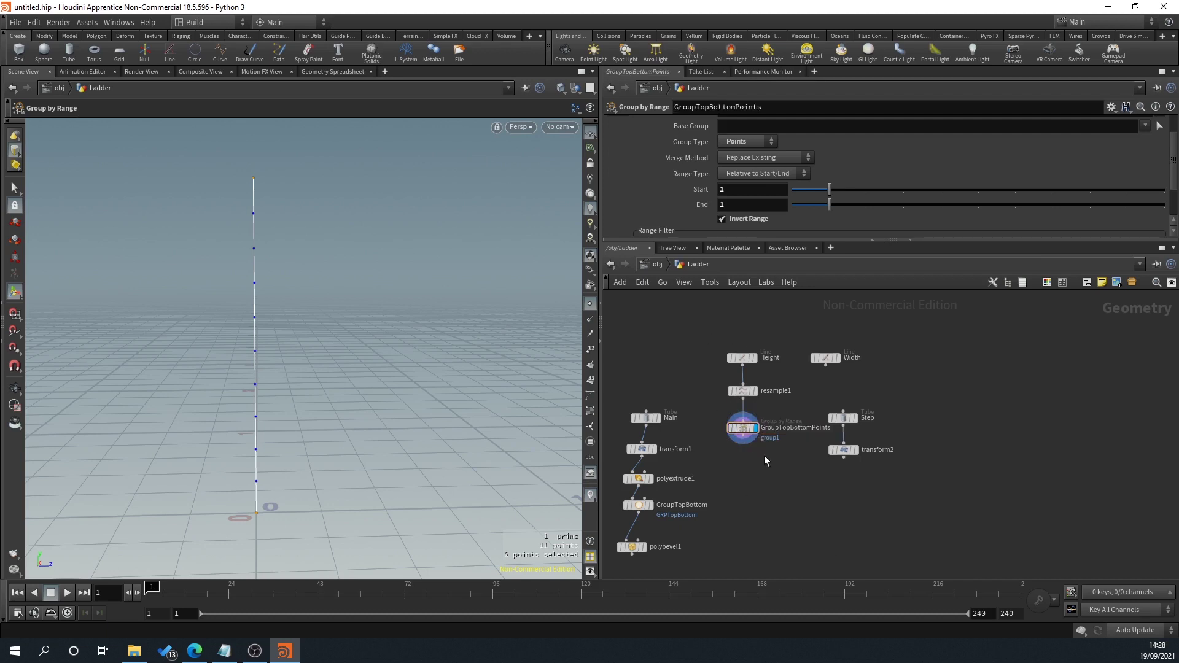
# Step: Name the group produced by GroupTopBottomPoints GRPTopBottomPoints
pyautogui.scroll(2, 735, 197)
pyautogui.doubleClick(732, 142)
pyautogui.write('GRP')
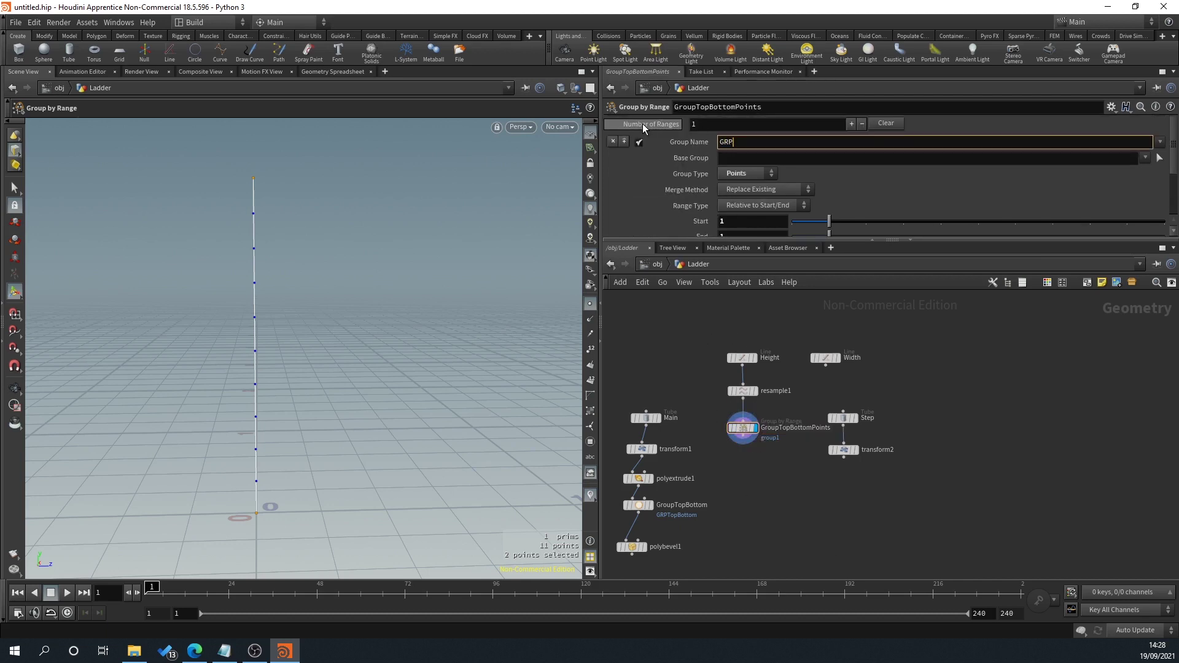
pyautogui.write('TopBottomPoints')
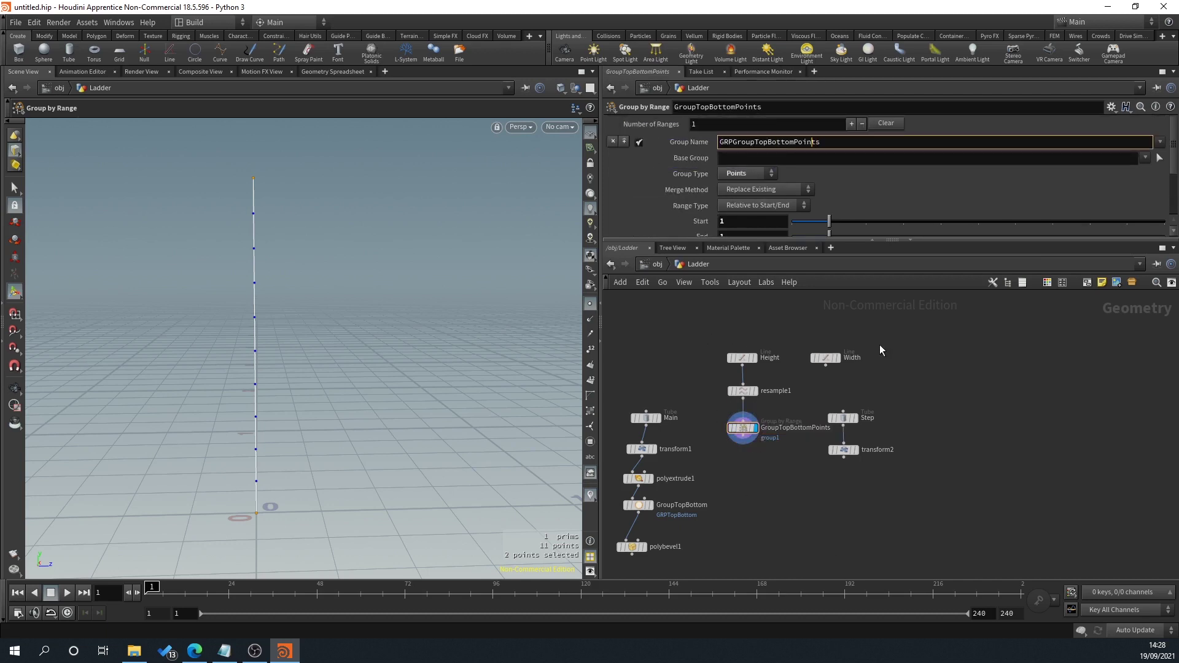
pyautogui.press('BackSpace')
pyautogui.press('BackSpace')
pyautogui.press('BackSpace')
pyautogui.press('BackSpace')
pyautogui.press('BackSpace')
pyautogui.press('Return')
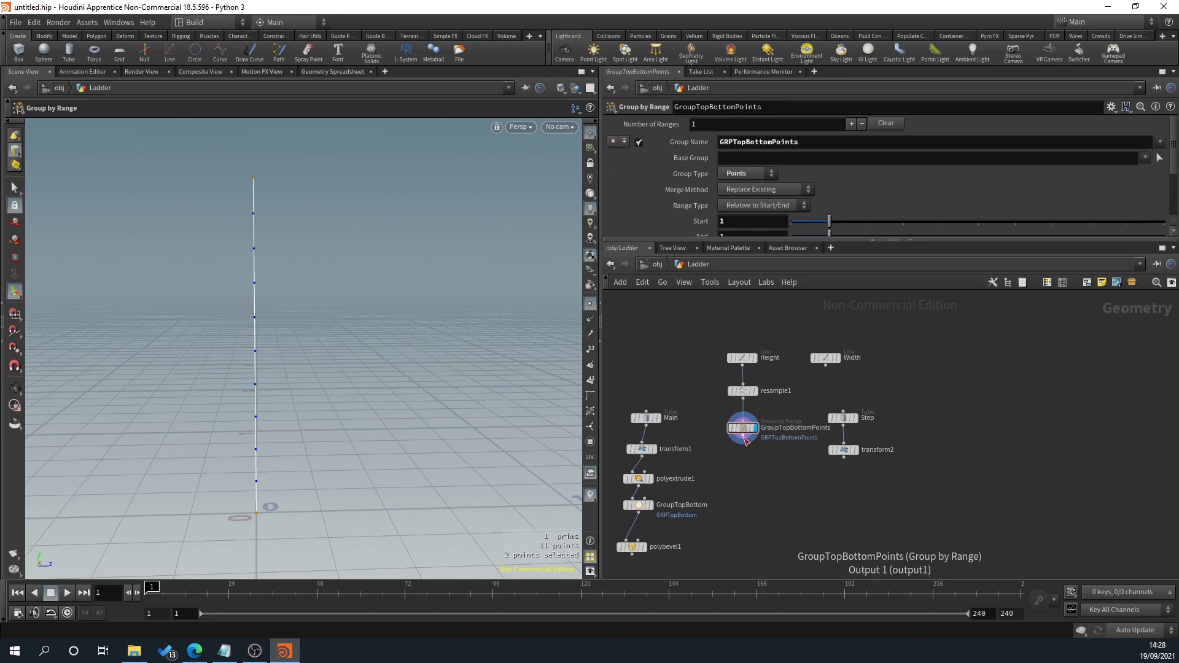
# Step: Add a Blast node beneath GroupTopBottomPoints, display it and set its group to GRPTopBottomPoints
pyautogui.click(743, 442)
pyautogui.press('Tab')
pyautogui.write('bl')
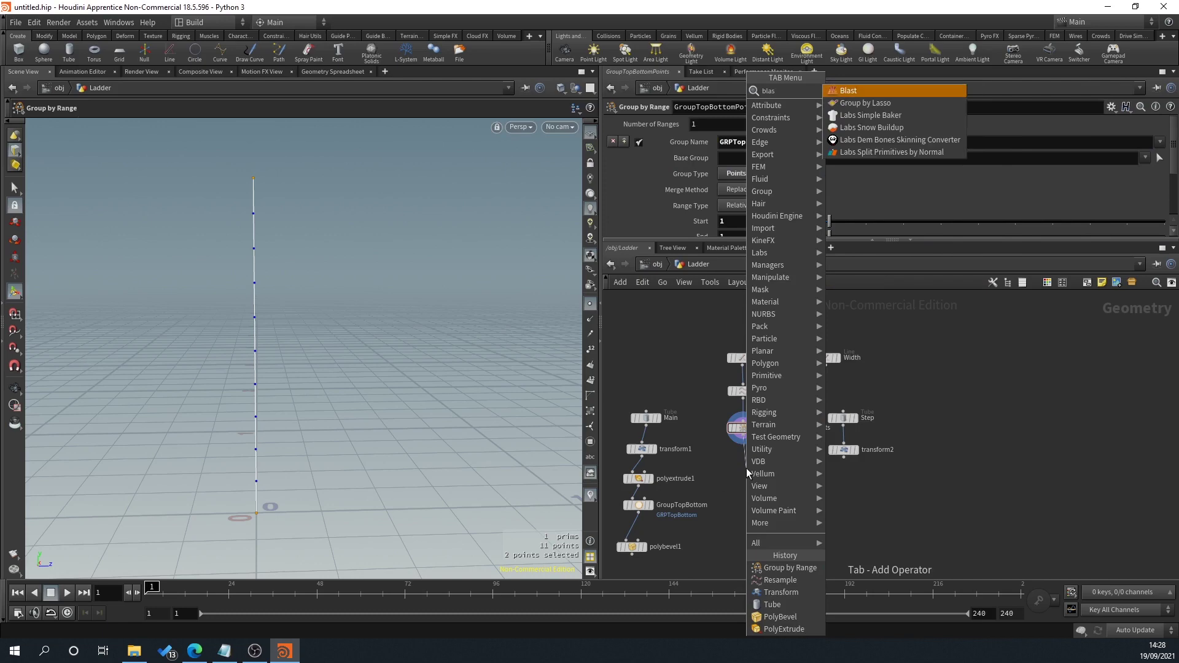
pyautogui.press('Return')
pyautogui.click(761, 477)
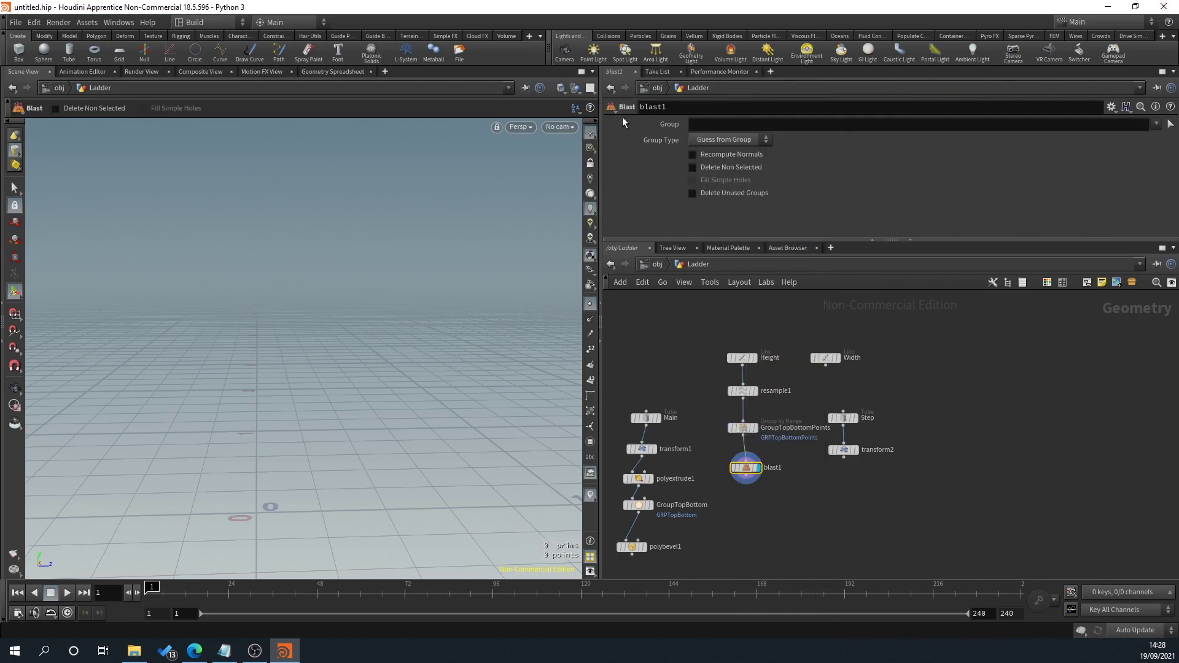
pyautogui.click(1156, 124)
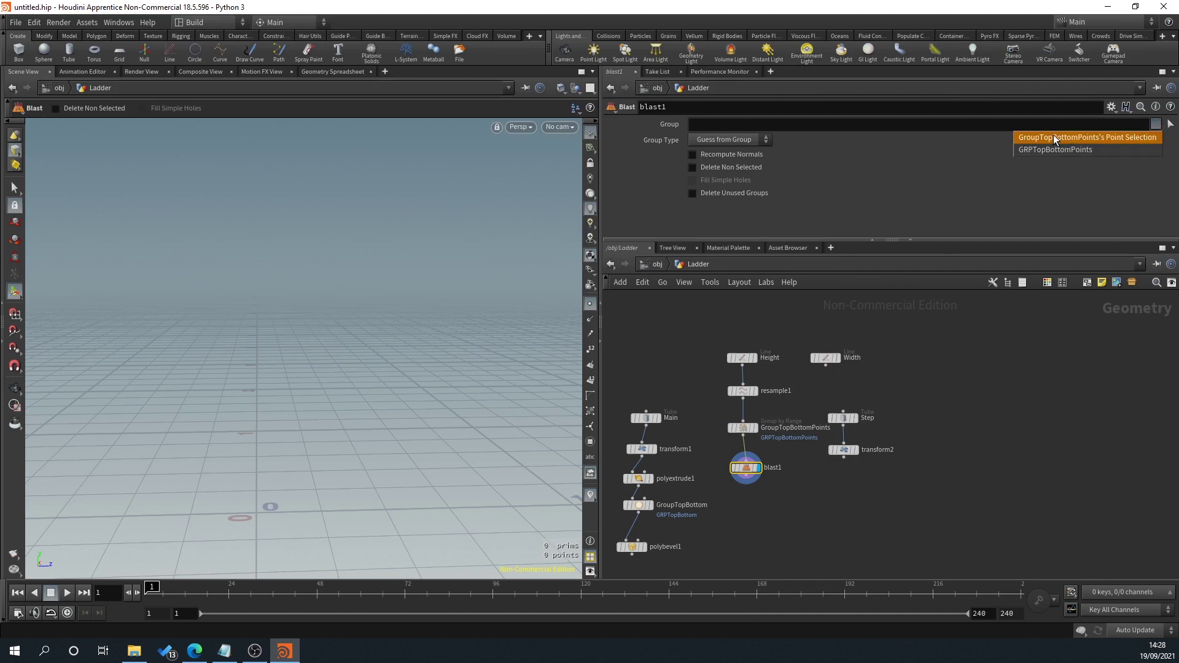
pyautogui.click(1082, 151)
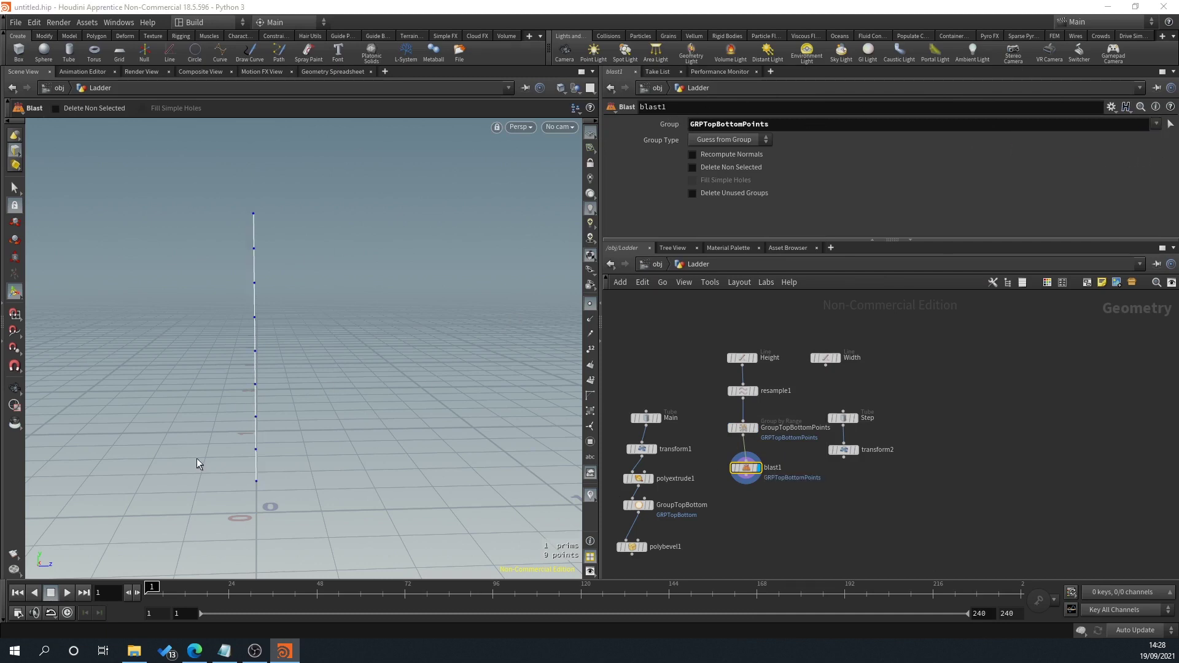
pyautogui.keyDown('alt'); pyautogui.moveTo(311, 478); pyautogui.dragTo(310, 455); pyautogui.keyUp('alt')
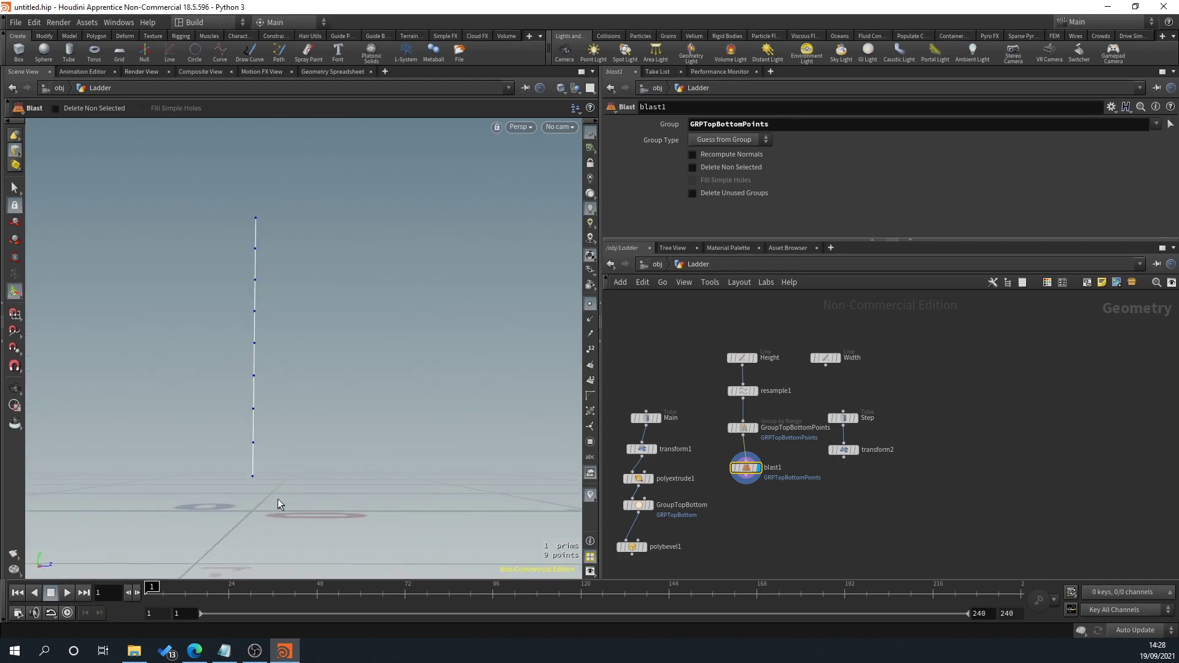
pyautogui.moveTo(256, 178); pyautogui.dragTo(308, 221)
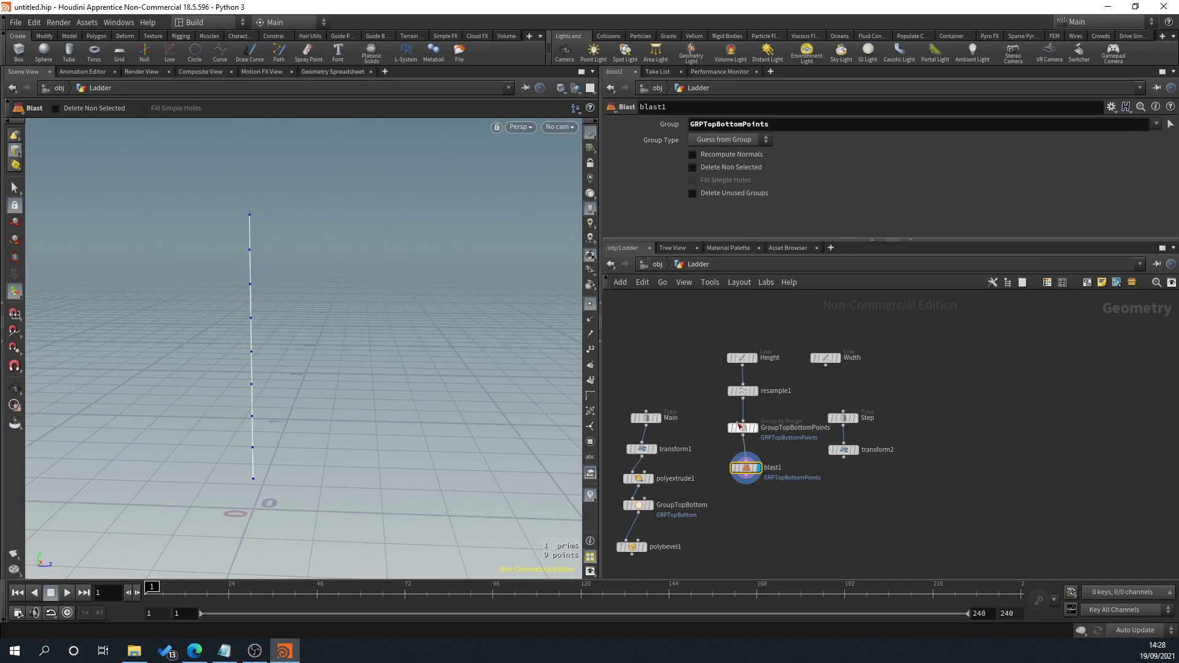
# Step: Move the Width line node and the Step tube chain farther away from the Height chain to make room
pyautogui.moveTo(825, 360); pyautogui.dragTo(913, 359)
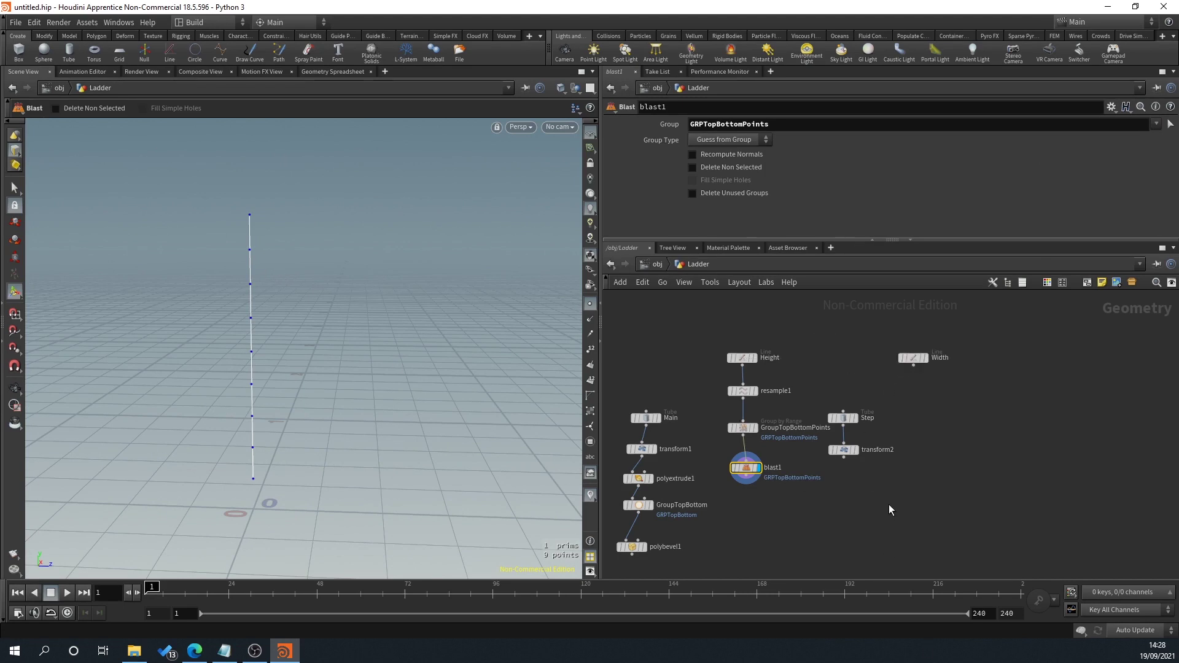
pyautogui.moveTo(890, 493); pyautogui.dragTo(874, 470, button='middle')
pyautogui.moveTo(852, 458); pyautogui.dragTo(812, 389)
pyautogui.moveTo(828, 427); pyautogui.dragTo(868, 420)
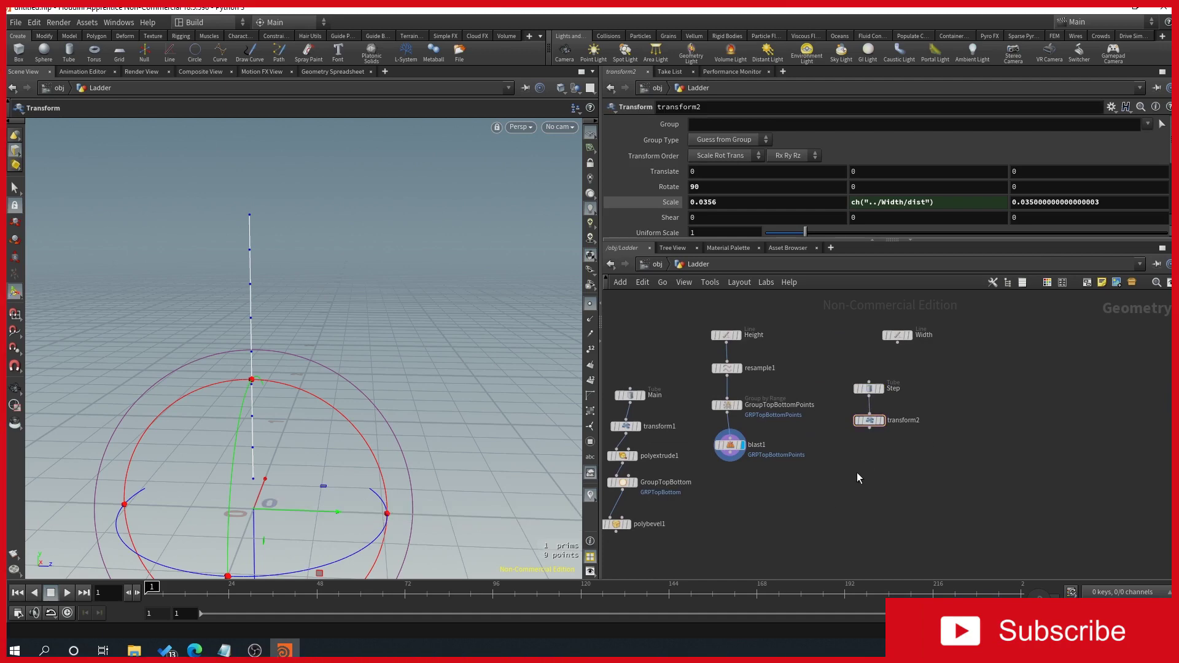
# Step: Add a Copy to Points node, wire blast1 into its target points input and move the Height chain beyond the Width node
pyautogui.click(869, 429)
pyautogui.click(864, 478)
pyautogui.write('copy to')
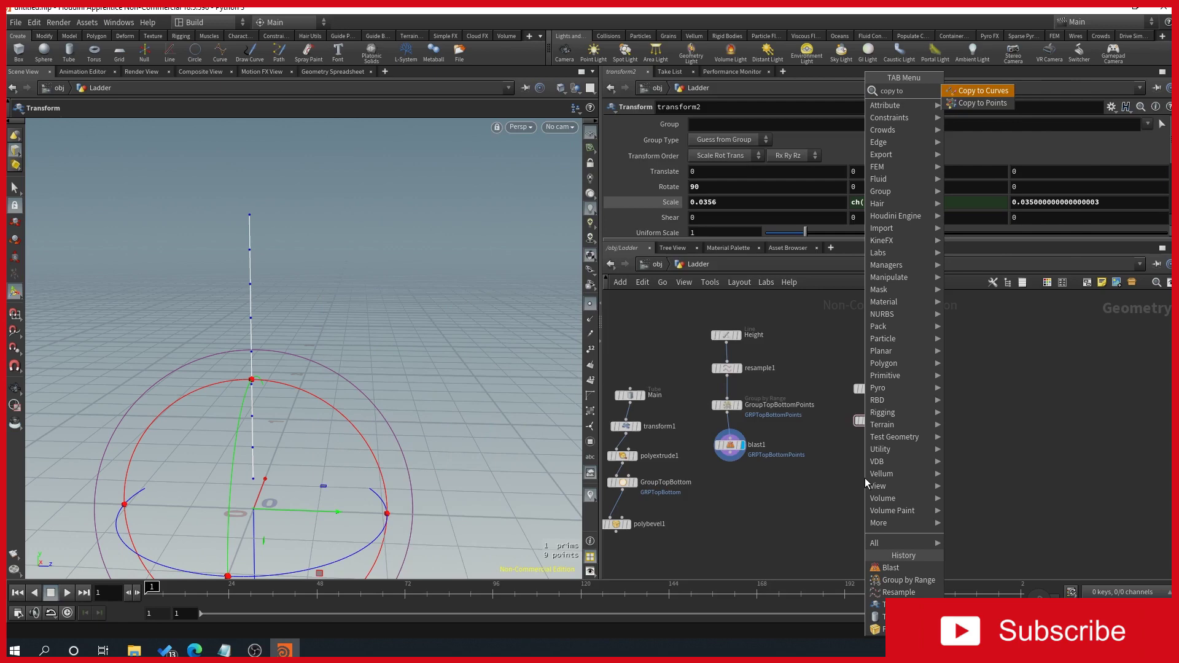
pyautogui.press('Return')
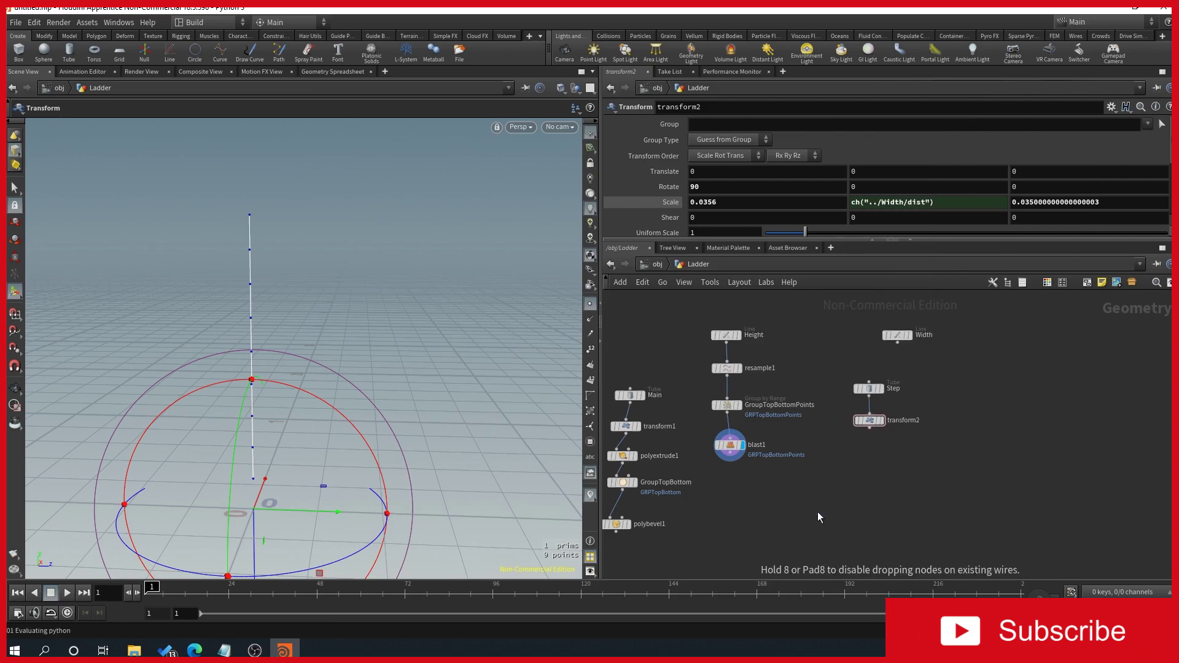
pyautogui.click(816, 507)
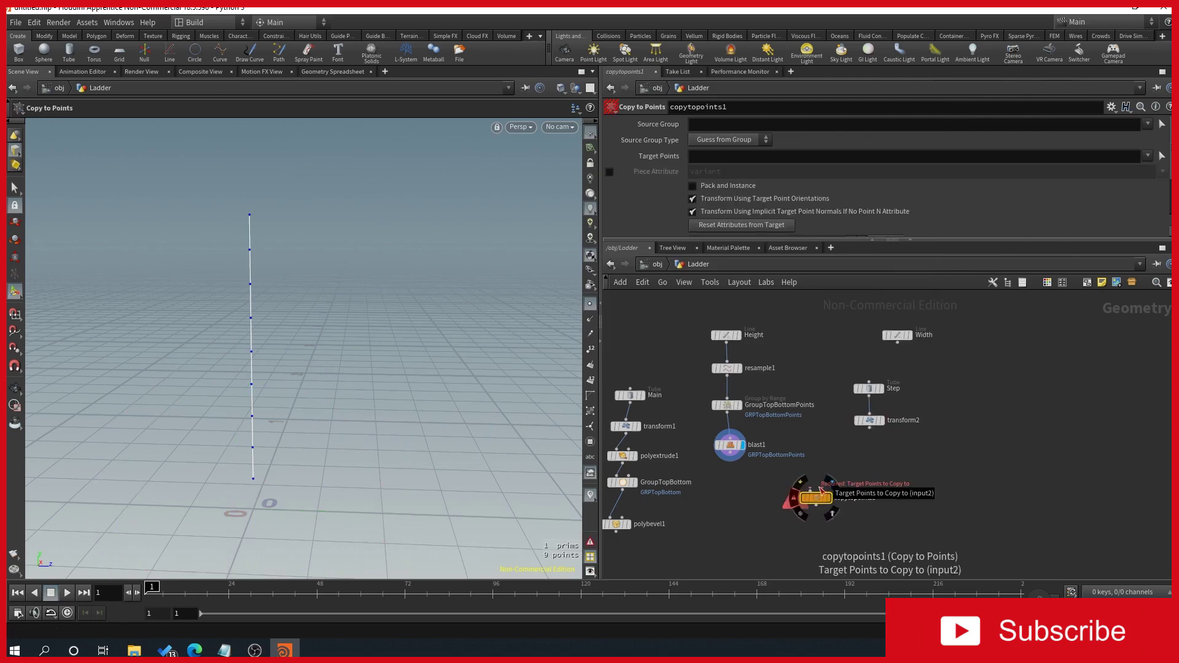
pyautogui.click(821, 489)
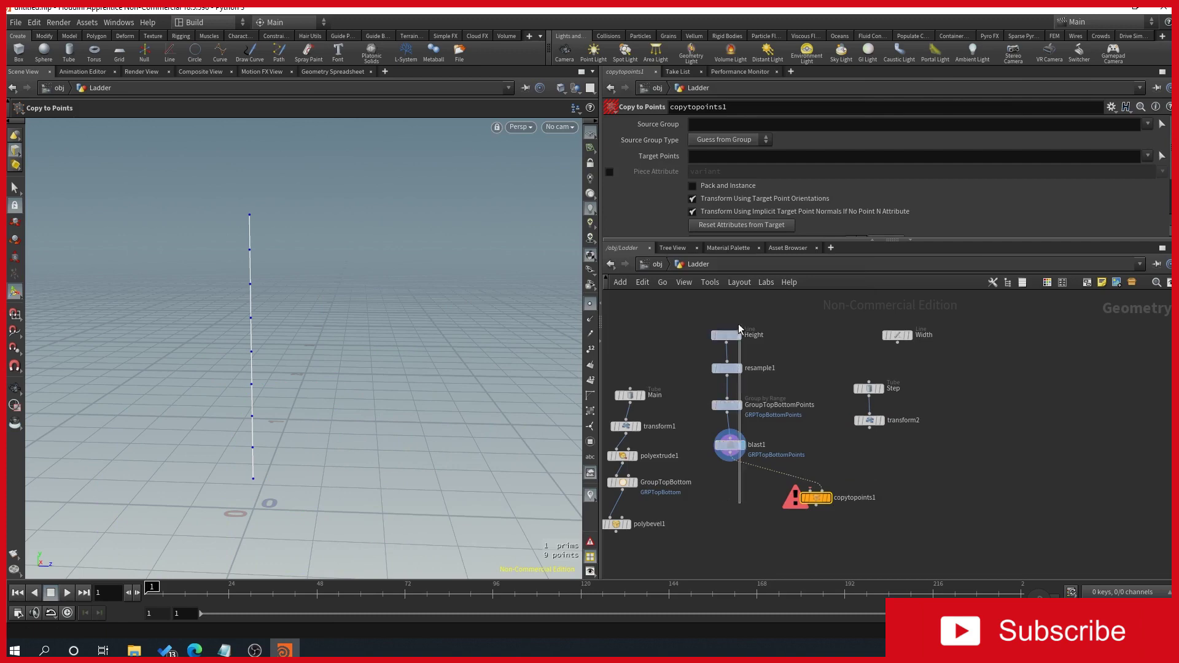
pyautogui.moveTo(739, 329); pyautogui.dragTo(973, 334)
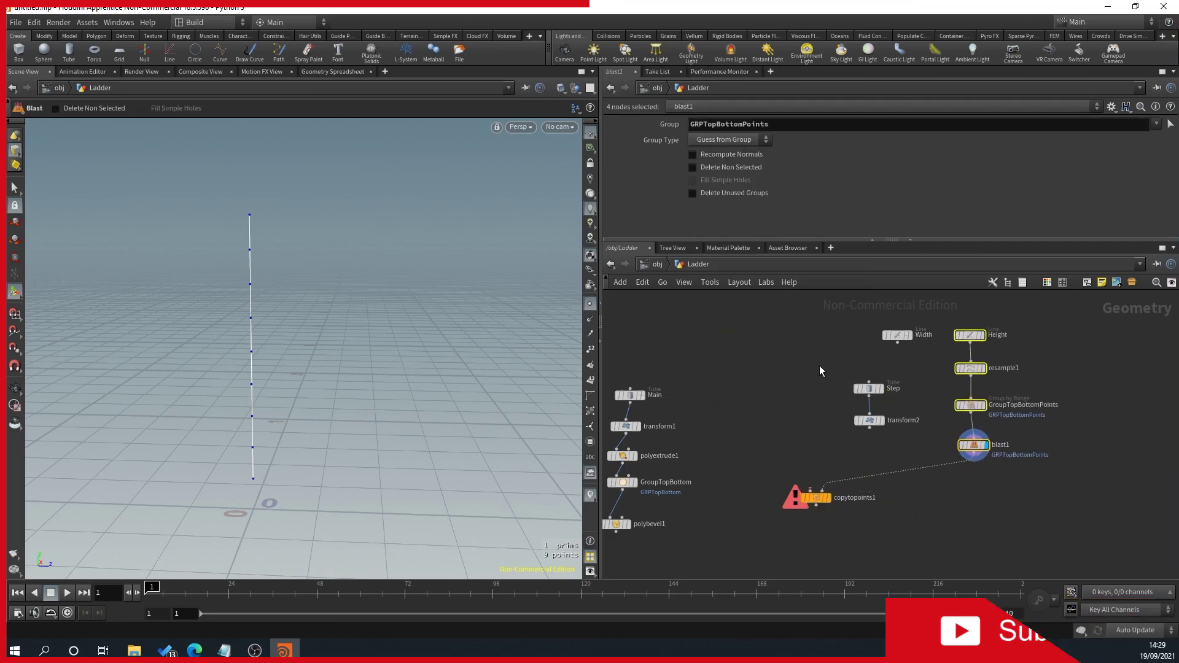
# Step: Move the Step chain above copytopoints1, wire transform2 into its source input and display the copied steps
pyautogui.moveTo(870, 421); pyautogui.dragTo(785, 417)
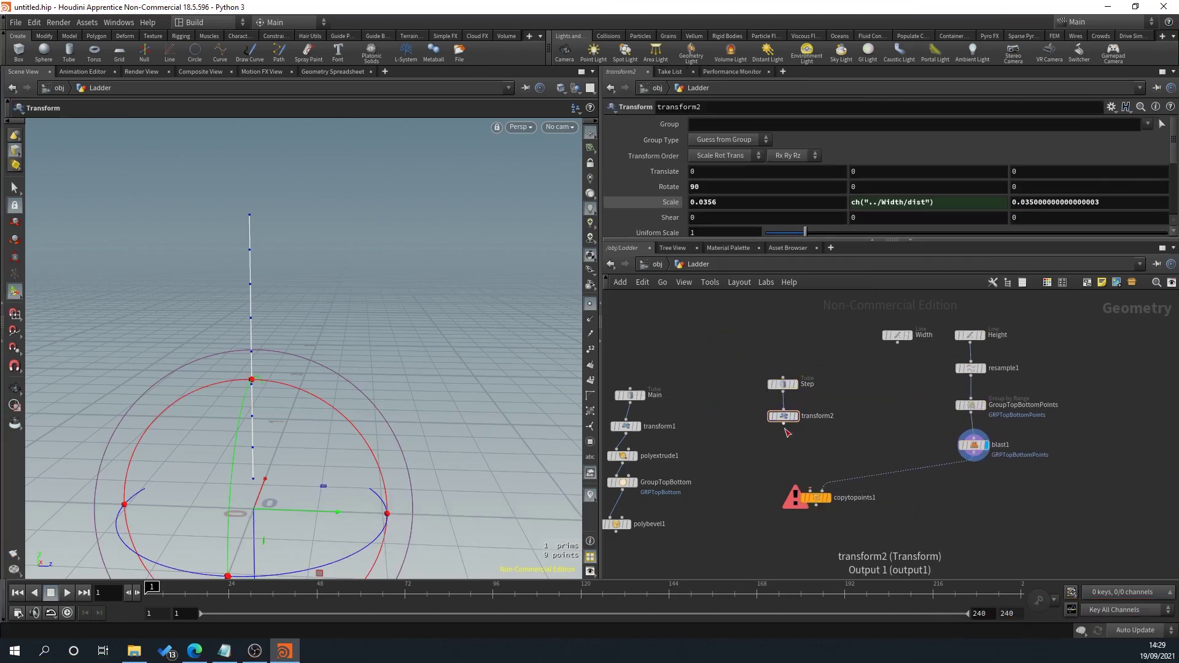
pyautogui.click(784, 425)
pyautogui.click(810, 490)
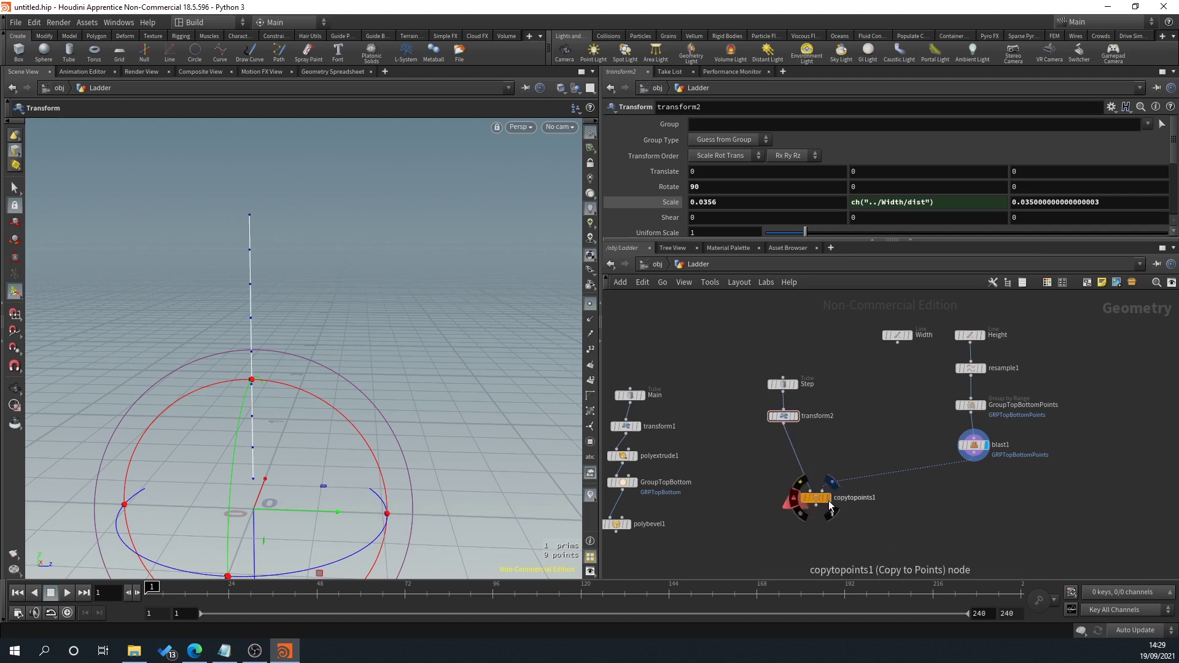
pyautogui.click(828, 498)
pyautogui.hotkey('space', 'h')
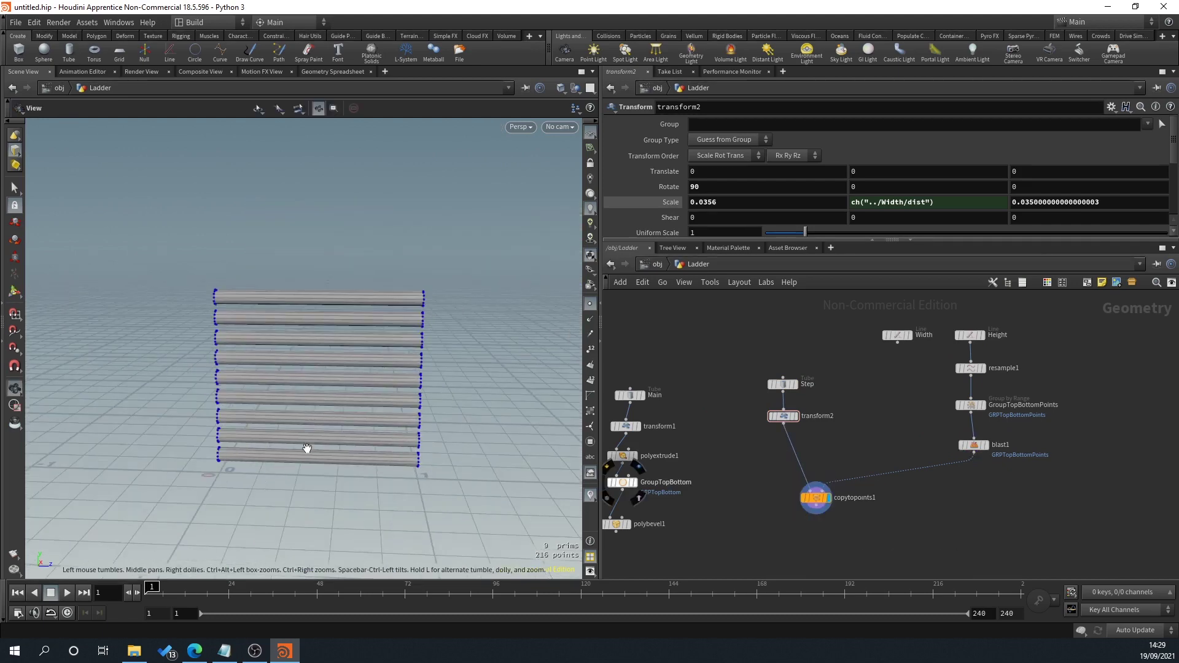
# Step: Add a Merge node below the polybevel1 and copytopoints1 nodes
pyautogui.moveTo(677, 520); pyautogui.dragTo(753, 467, button='middle')
pyautogui.scroll(1, 749, 469)
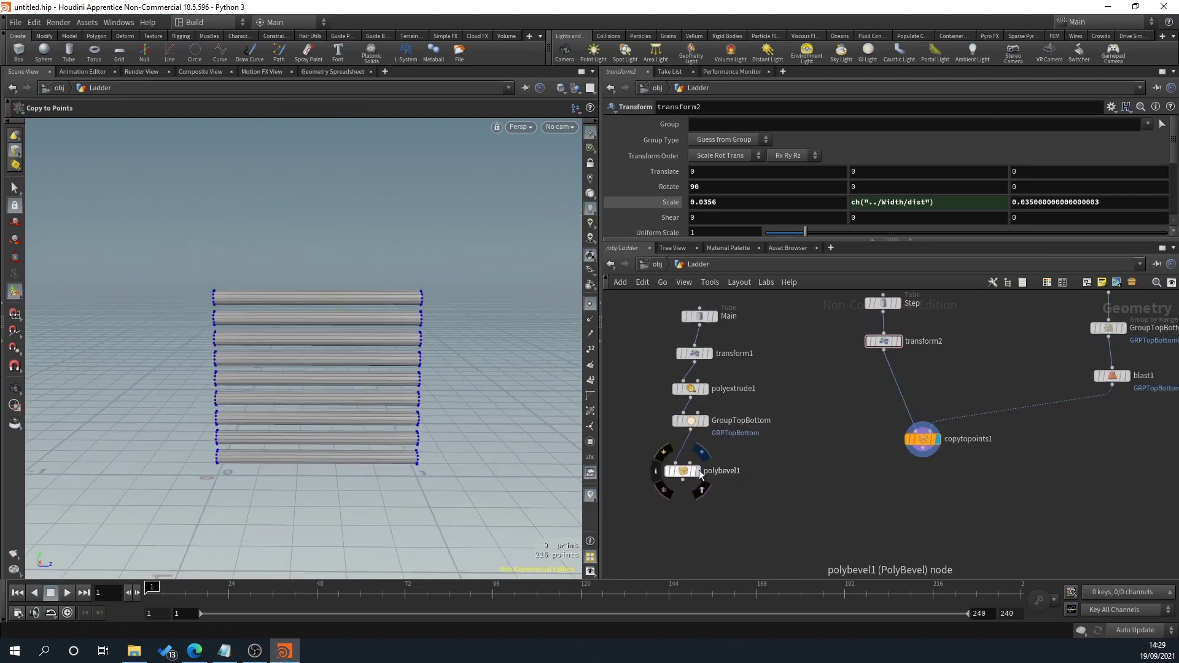
pyautogui.press('Tab')
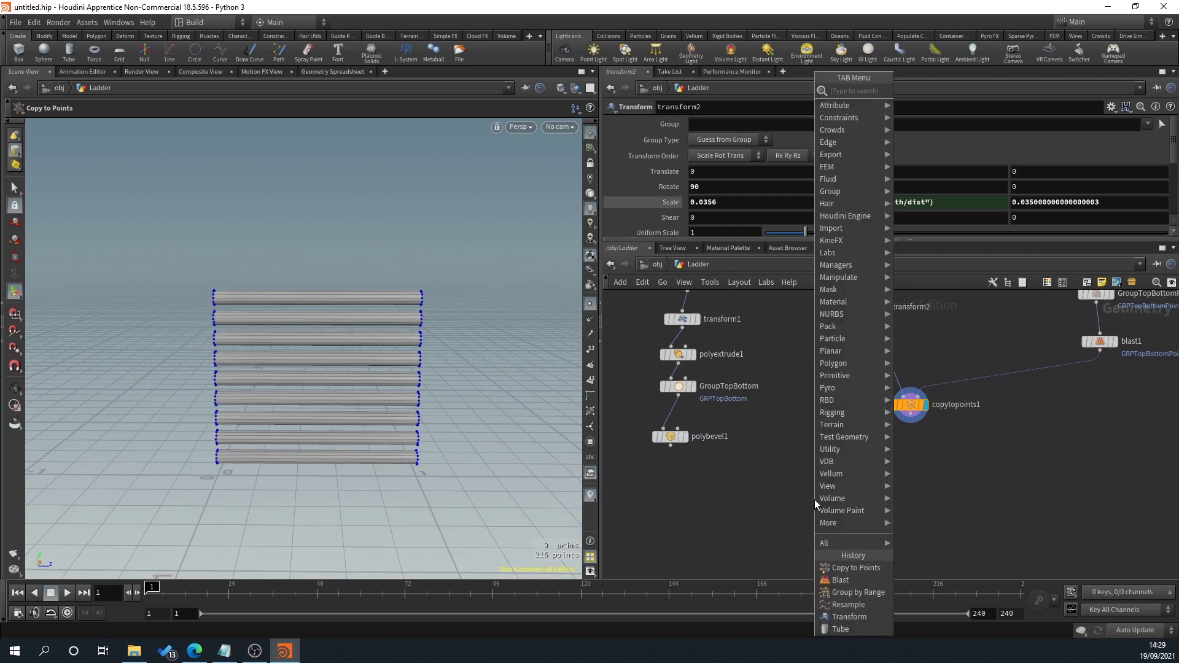
pyautogui.write('mer')
pyautogui.press('Return')
pyautogui.click(878, 514)
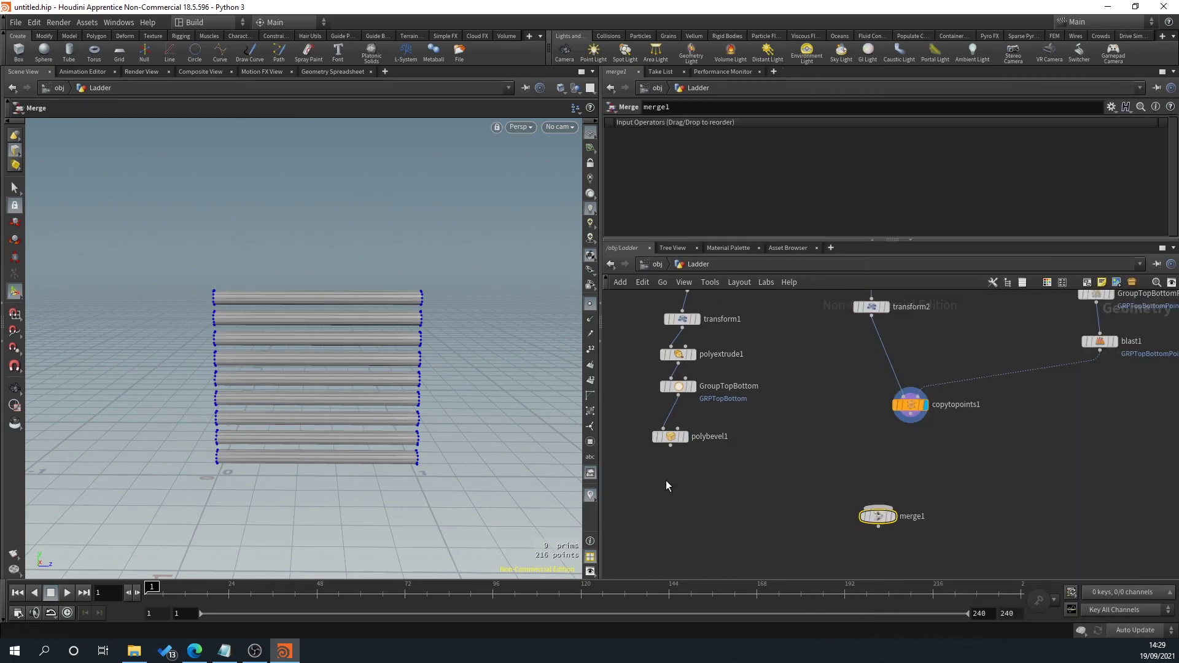
# Step: Wire polybevel1 and copytopoints1 into the Merge node and display the main tube together with the steps
pyautogui.moveTo(671, 437)
pyautogui.mouseDown()
pyautogui.moveTo(710, 471)
pyautogui.moveTo(872, 500)
pyautogui.moveTo(678, 419)
pyautogui.mouseUp()
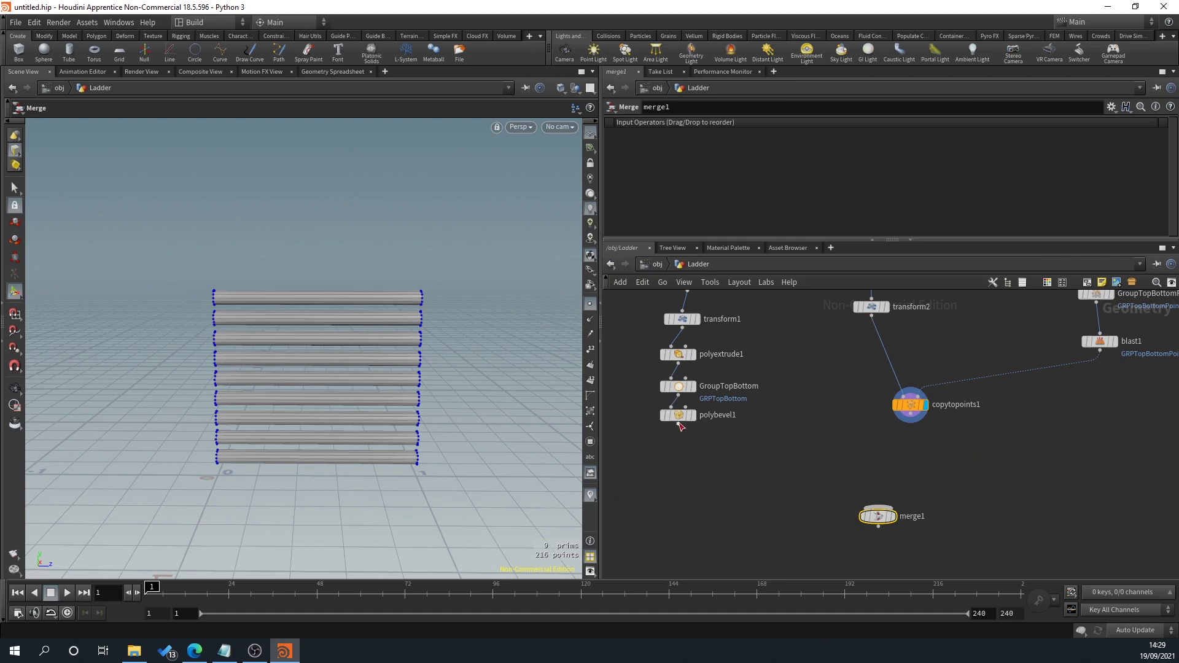
pyautogui.click(678, 424)
pyautogui.click(878, 506)
pyautogui.click(909, 413)
pyautogui.click(880, 505)
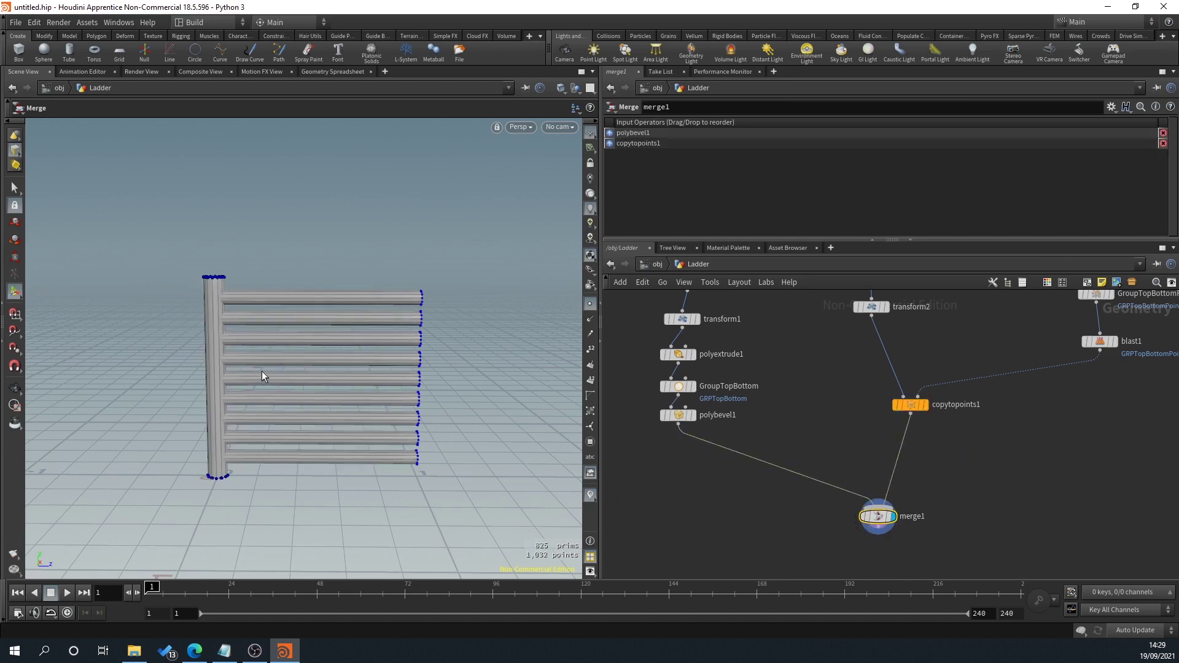
pyautogui.press('Escape')
pyautogui.moveTo(301, 421); pyautogui.dragTo(294, 318)
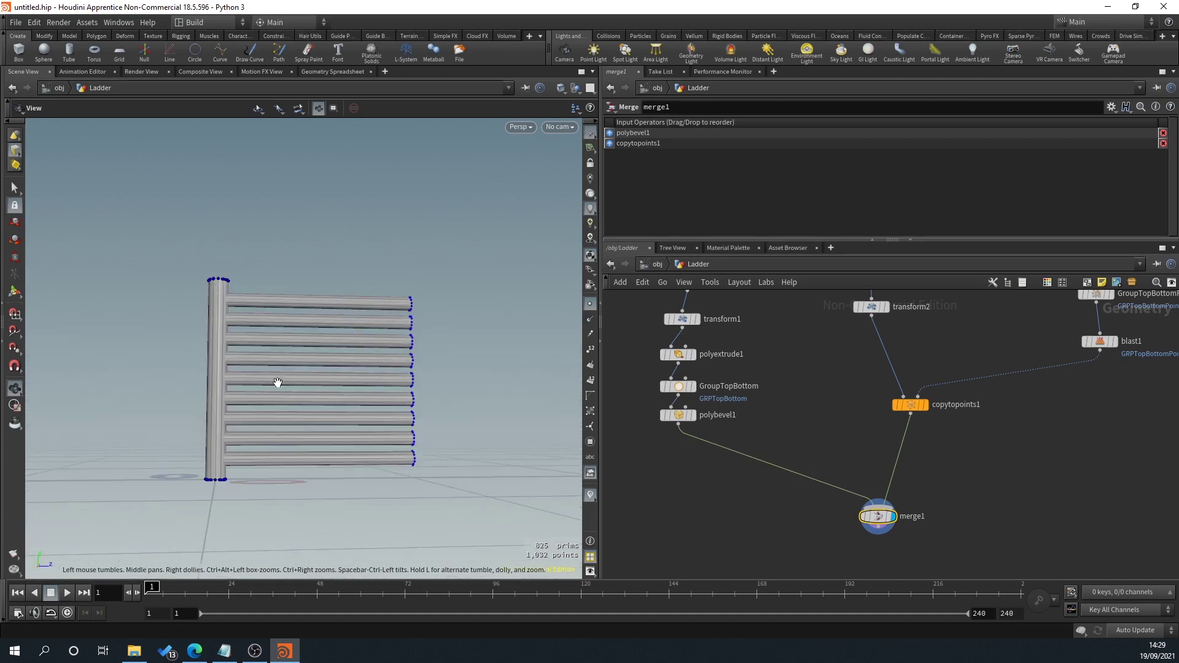
# Step: Increase the segment length of resample1 on the Height line to 0.336 to space the steps farther apart
pyautogui.moveTo(268, 381); pyautogui.dragTo(334, 481)
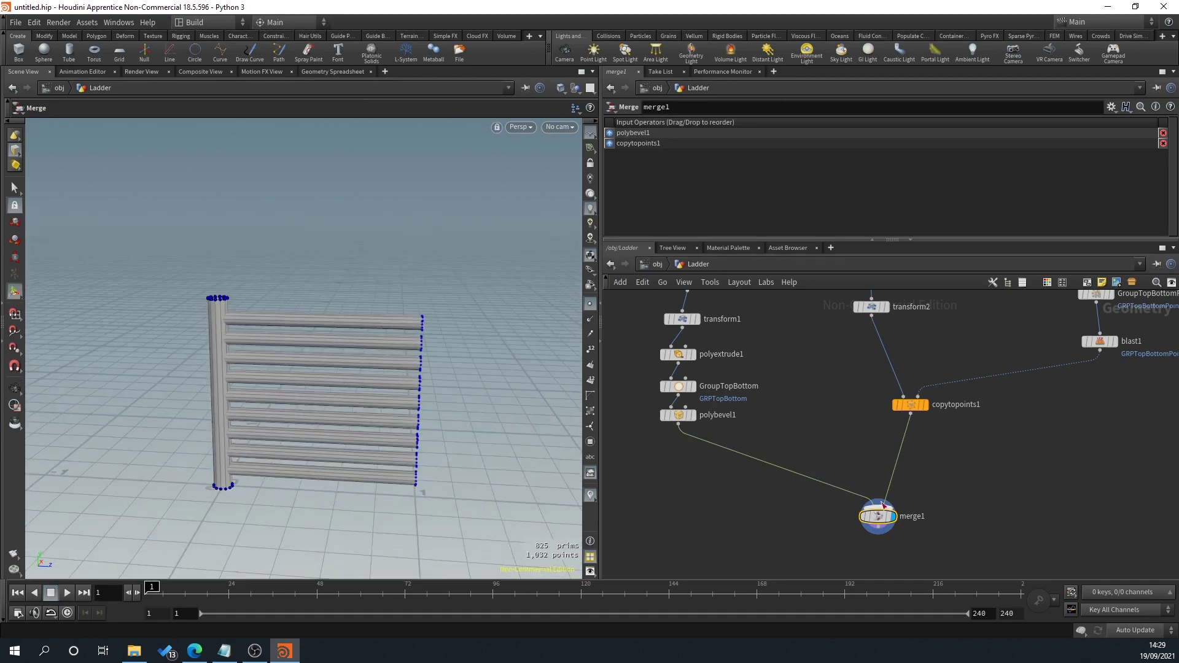
pyautogui.moveTo(915, 467); pyautogui.dragTo(834, 489, button='middle')
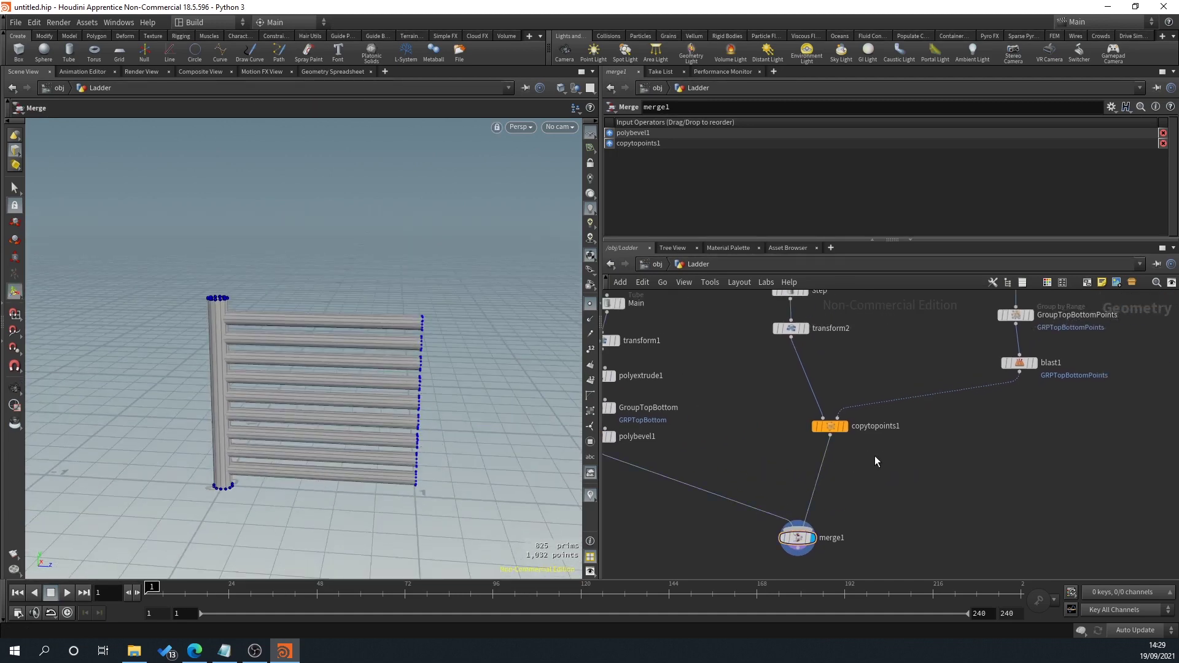
pyautogui.moveTo(863, 434); pyautogui.dragTo(904, 495, button='middle')
pyautogui.moveTo(930, 419); pyautogui.dragTo(742, 444, button='middle')
pyautogui.scroll(3, 801, 428)
pyautogui.scroll(-3, 925, 436)
pyautogui.scroll(2, 794, 374)
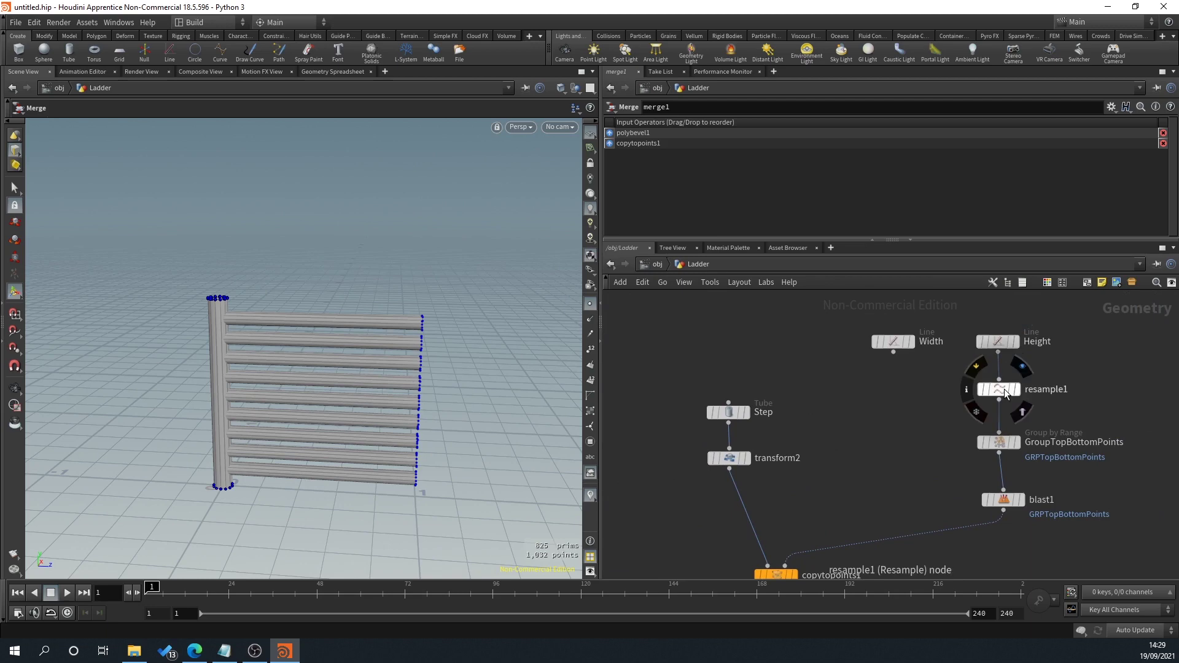
pyautogui.click(1005, 393)
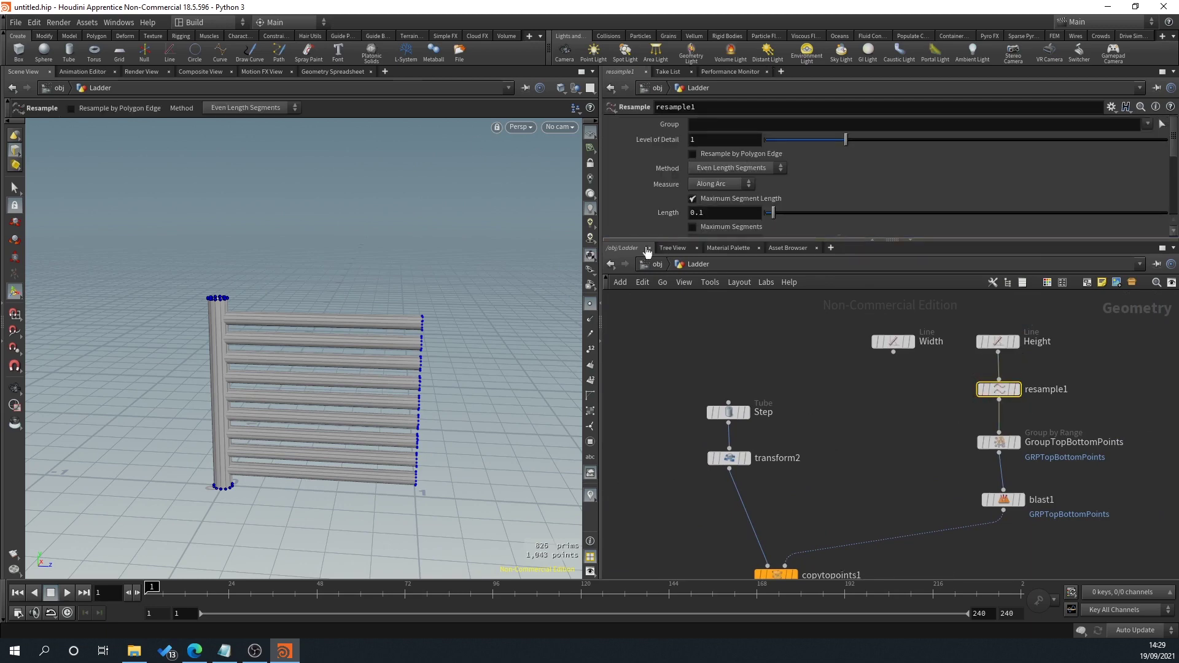
pyautogui.keyDown('alt'); pyautogui.moveTo(475, 296); pyautogui.dragTo(294, 352); pyautogui.keyUp('alt')
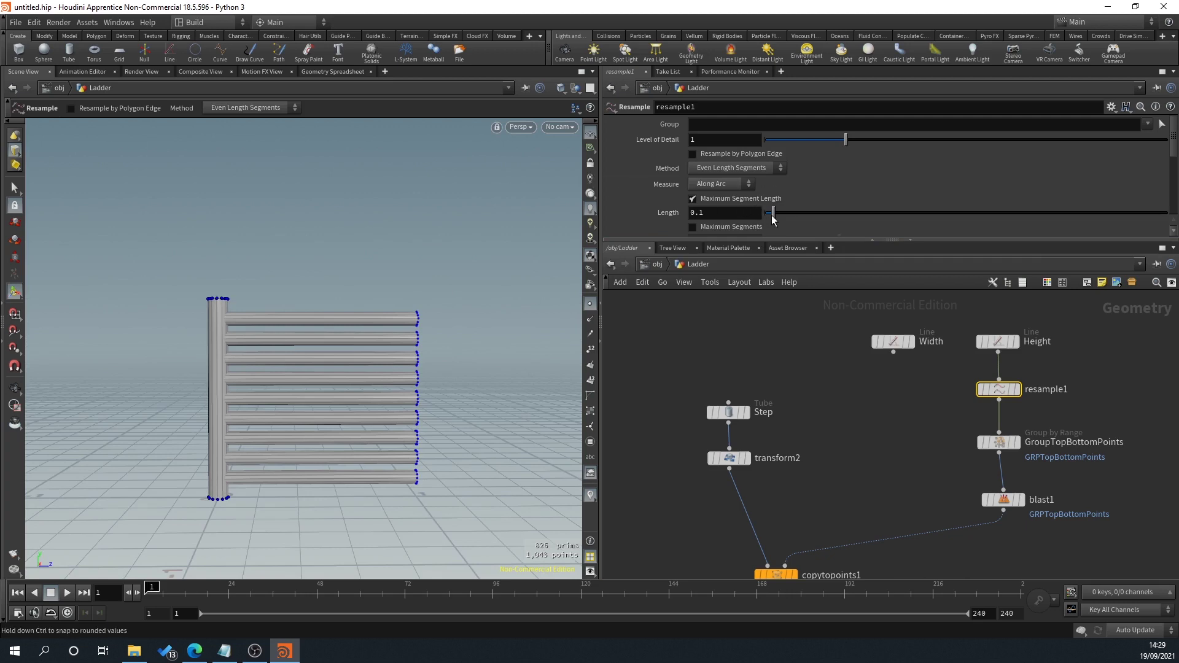
pyautogui.moveTo(772, 212)
pyautogui.mouseDown()
pyautogui.moveTo(830, 212)
pyautogui.moveTo(788, 213)
pyautogui.mouseUp()
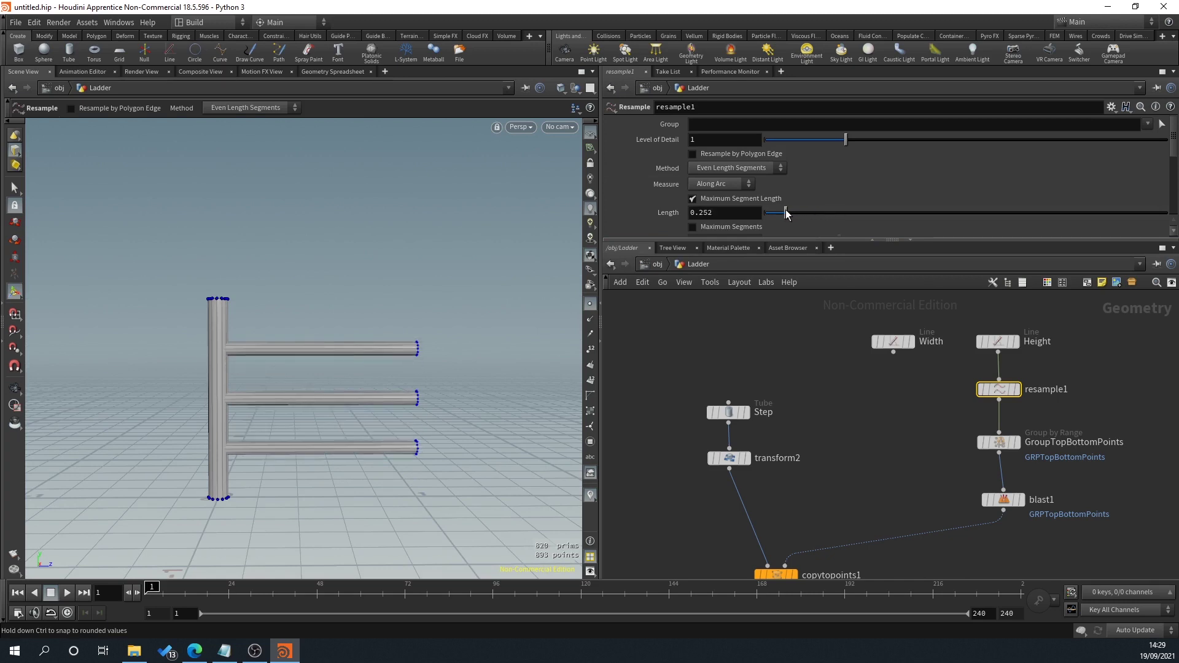
pyautogui.moveTo(785, 212); pyautogui.dragTo(792, 213)
pyautogui.press('Escape')
pyautogui.moveTo(421, 453); pyautogui.dragTo(433, 475)
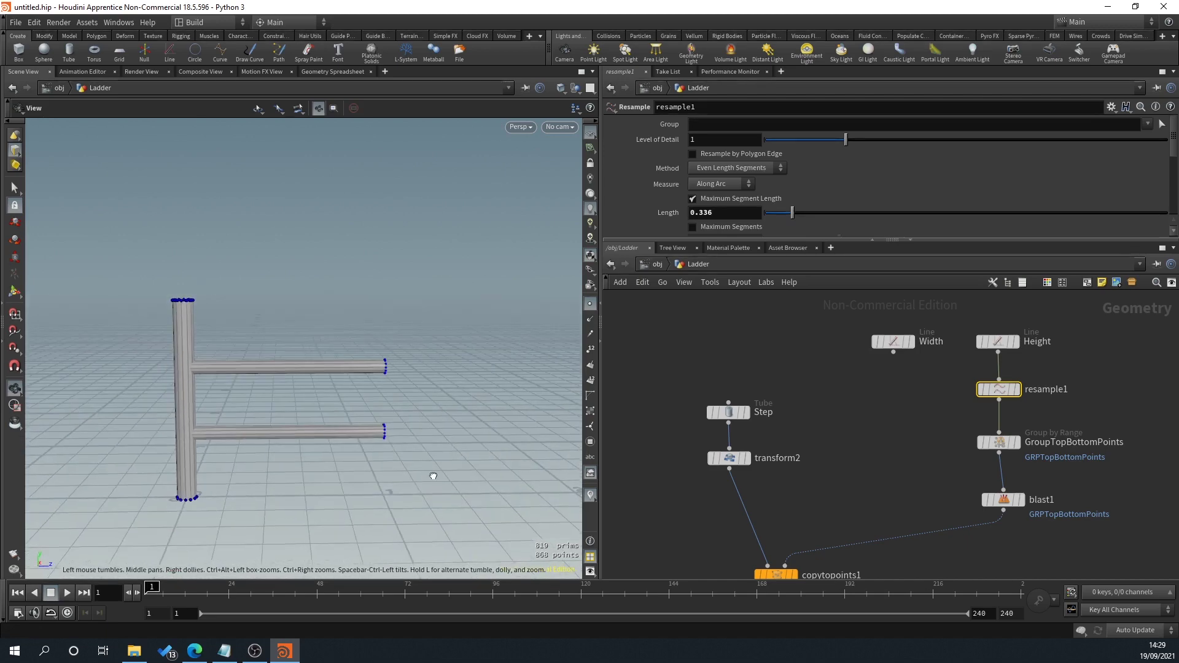
pyautogui.scroll(-2, 433, 475)
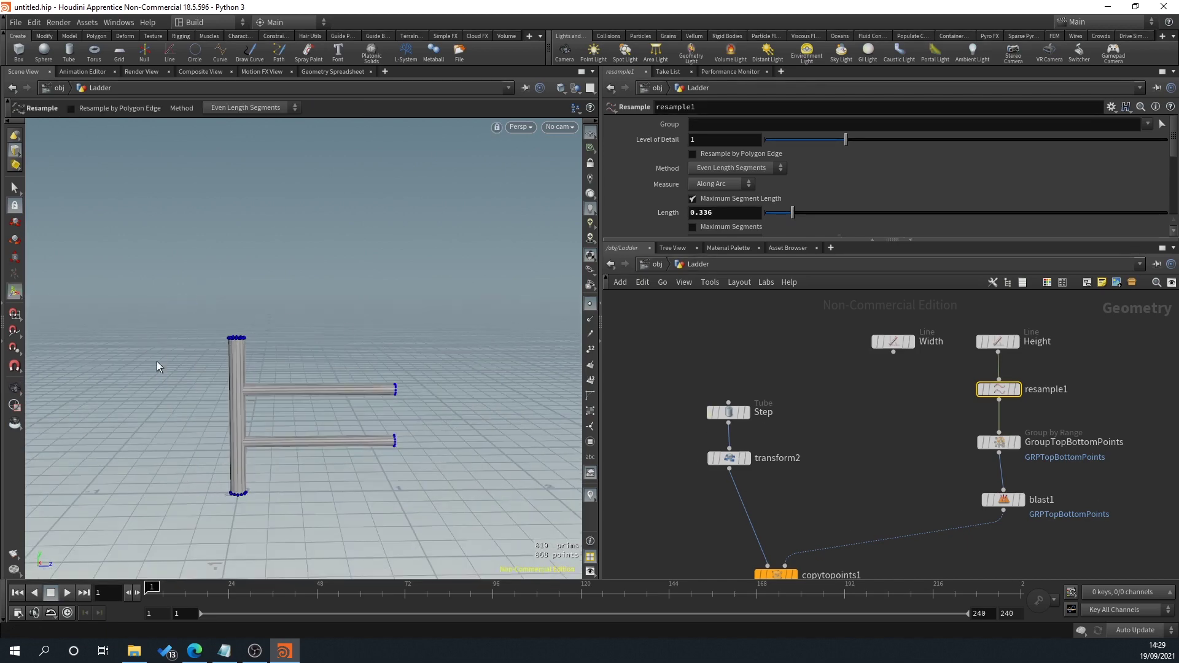
# Step: Move the Width line node away from the Height chain, between the Main and Step chains
pyautogui.moveTo(790, 476); pyautogui.dragTo(952, 363, button='middle')
pyautogui.scroll(-2, 894, 404)
pyautogui.moveTo(839, 421); pyautogui.dragTo(820, 492, button='middle')
pyautogui.scroll(2, 838, 409)
pyautogui.scroll(-2, 823, 489)
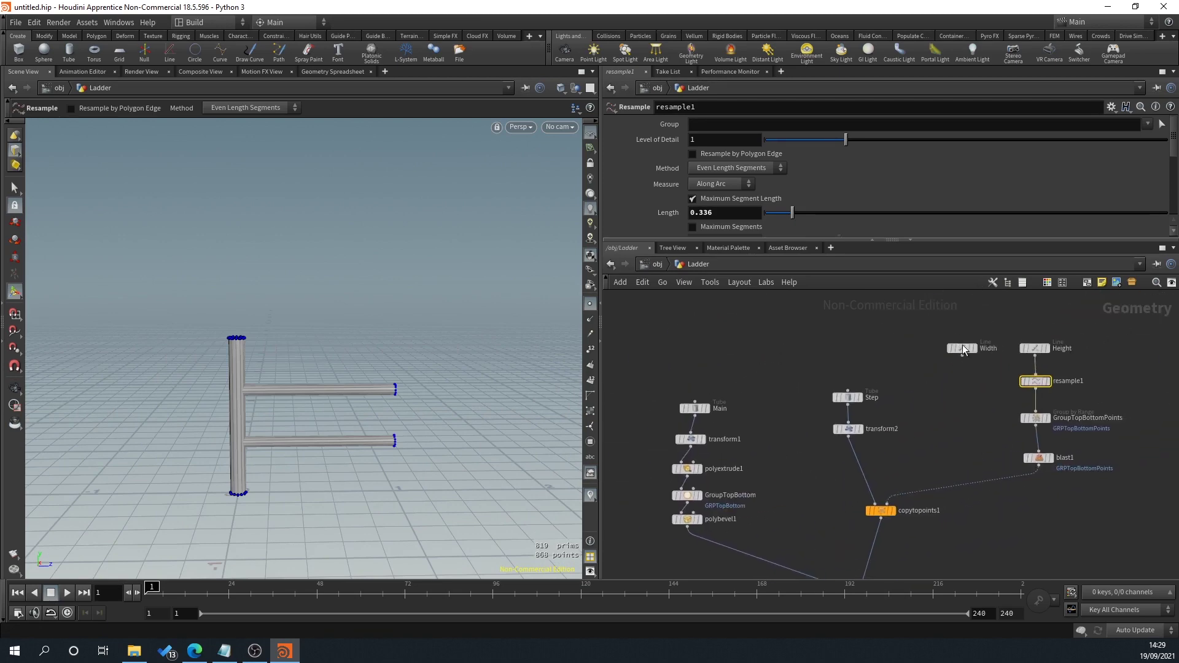
pyautogui.moveTo(962, 348); pyautogui.dragTo(798, 348)
# Step: Add a second Copy to Points node beside polybevel1, above the Merge node
pyautogui.press('Tab')
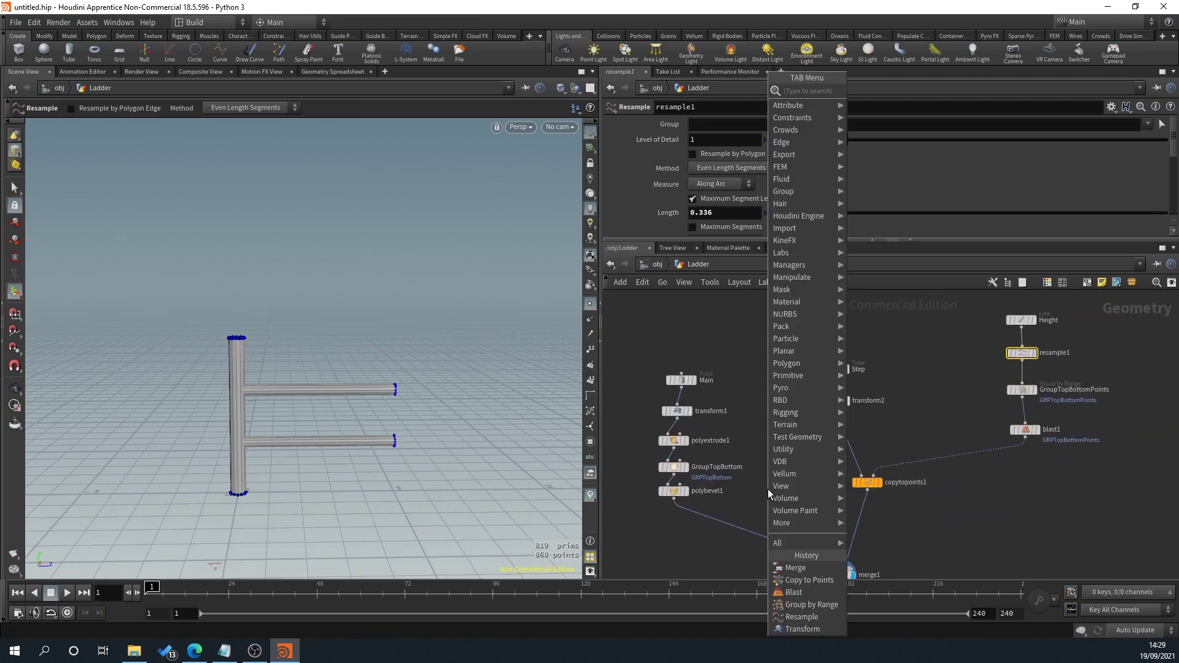
pyautogui.write('cop to')
pyautogui.press('Down')
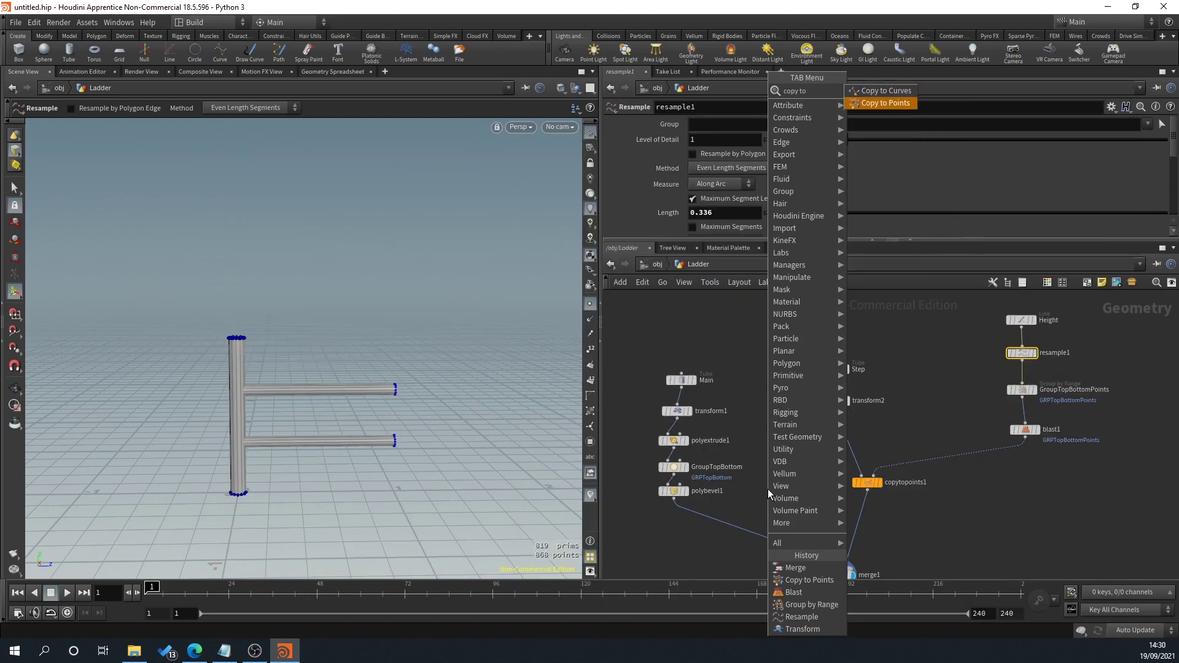
pyautogui.press('Return')
pyautogui.click(756, 514)
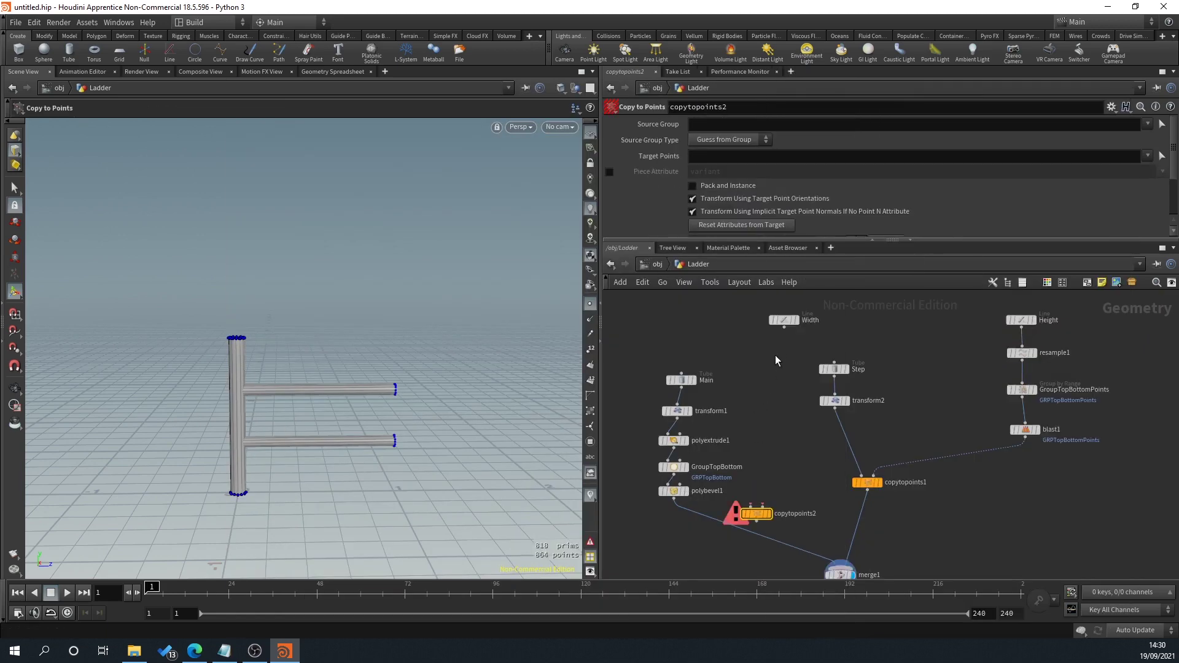
# Step: Wire polybevel1 as source and the Width line as target points into copytopoints2, and feed merge1 from it instead of polybevel1
pyautogui.click(784, 326)
pyautogui.moveTo(669, 502); pyautogui.dragTo(858, 565)
pyautogui.click(798, 550)
pyautogui.press('Delete')
# Step: Remove the connection between copytopoints1 and merge1 and wire copytopoints1 into merge1 again
pyautogui.moveTo(858, 565); pyautogui.dragTo(843, 509, button='middle')
pyautogui.click(838, 486)
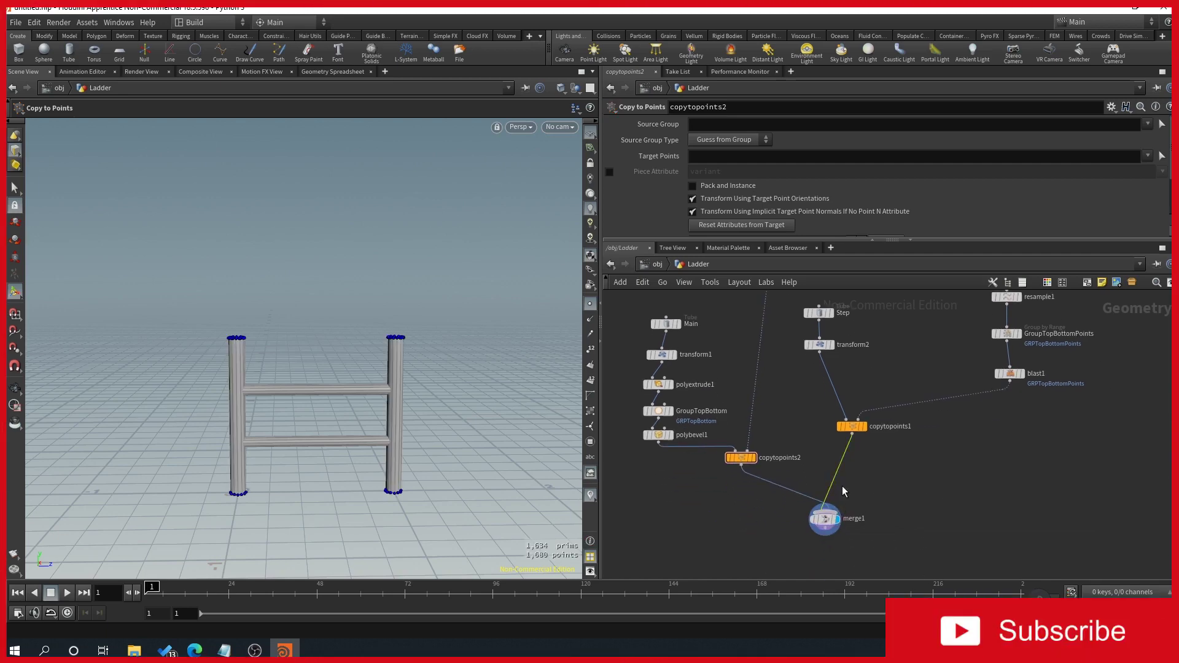
pyautogui.press('Delete')
pyautogui.moveTo(852, 432); pyautogui.dragTo(831, 534)
# Step: Set the X and Z scale of transform2 in the Step chain to 0.04
pyautogui.keyDown('alt'); pyautogui.moveTo(307, 391); pyautogui.dragTo(342, 422, button='right'); pyautogui.keyUp('alt')
pyautogui.keyDown('alt'); pyautogui.moveTo(342, 422); pyautogui.dragTo(287, 406); pyautogui.keyUp('alt')
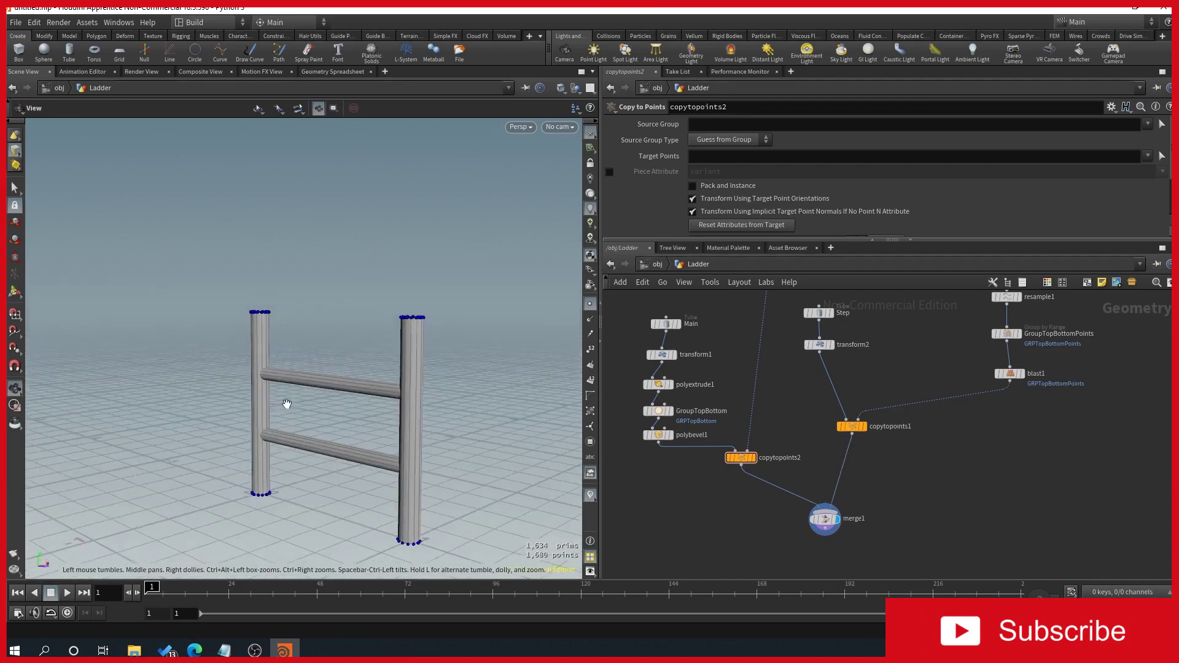
pyautogui.keyDown('alt'); pyautogui.moveTo(287, 406); pyautogui.dragTo(302, 374, button='right'); pyautogui.keyUp('alt')
pyautogui.keyDown('alt'); pyautogui.moveTo(302, 374); pyautogui.dragTo(231, 421); pyautogui.keyUp('alt')
pyautogui.moveTo(952, 447); pyautogui.dragTo(874, 523, button='middle')
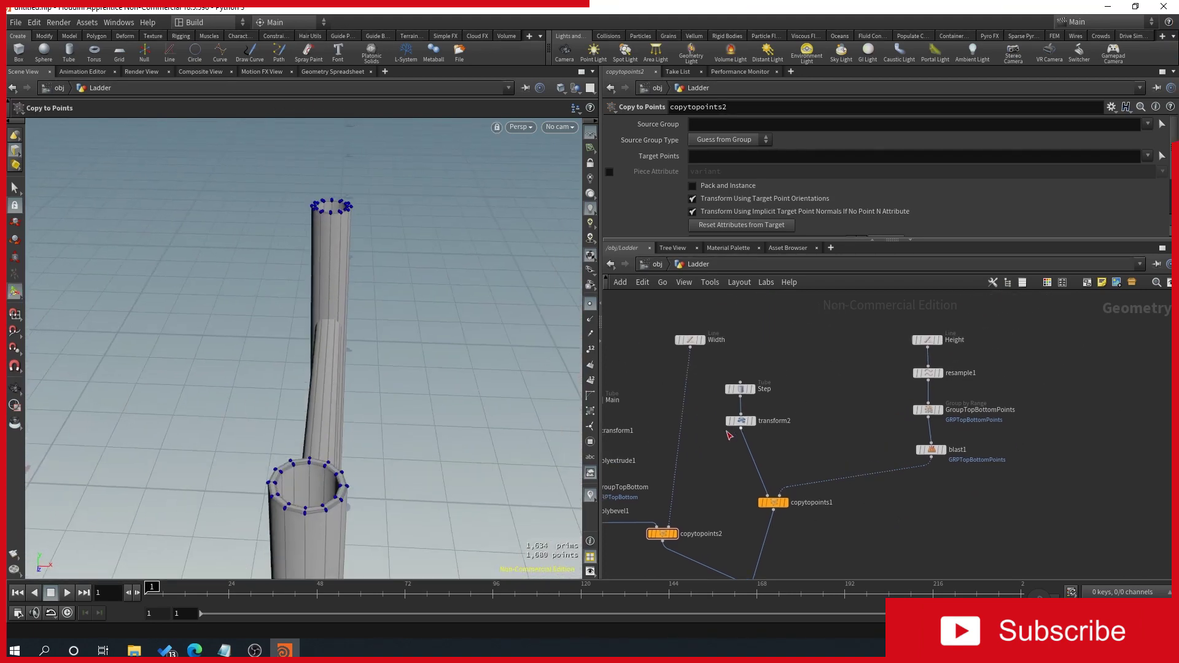
pyautogui.click(739, 421)
pyautogui.click(752, 202)
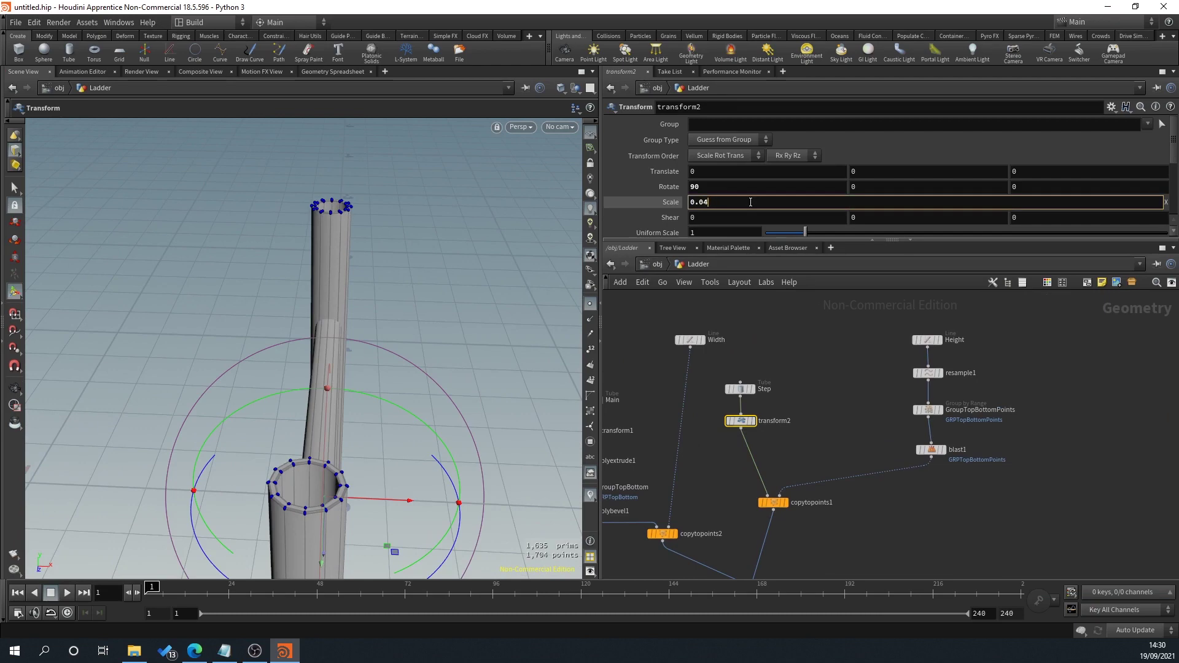
pyautogui.press('Return')
pyautogui.click(1103, 202)
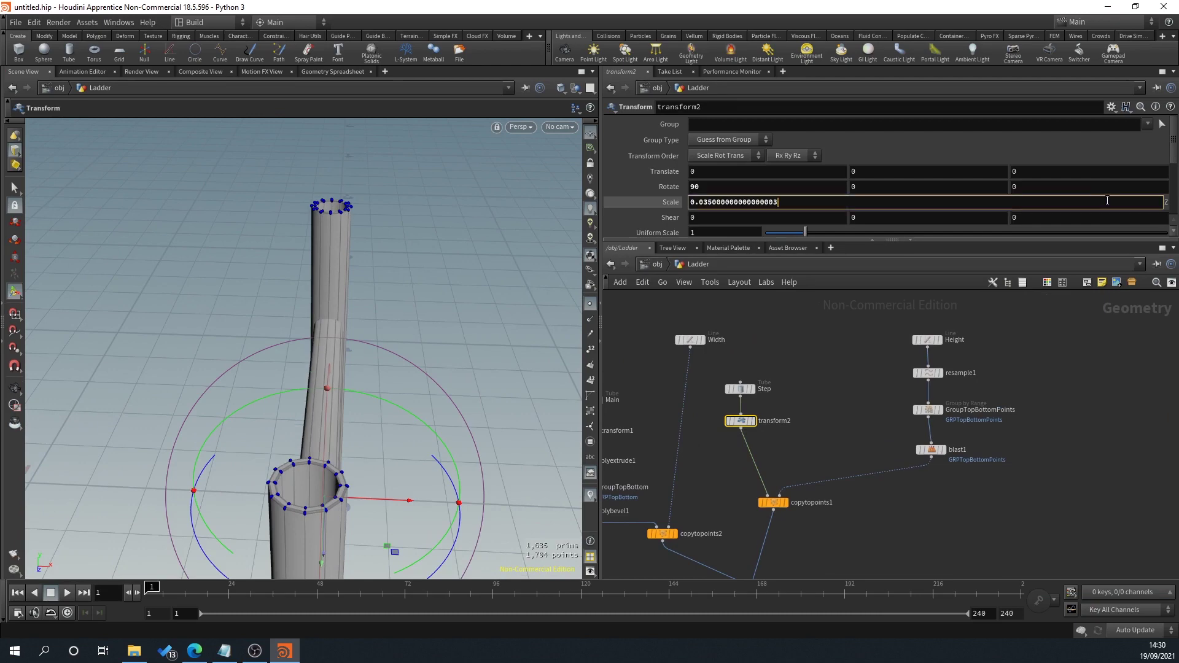
pyautogui.click(677, 201)
pyautogui.click(1053, 198)
pyautogui.press('Return')
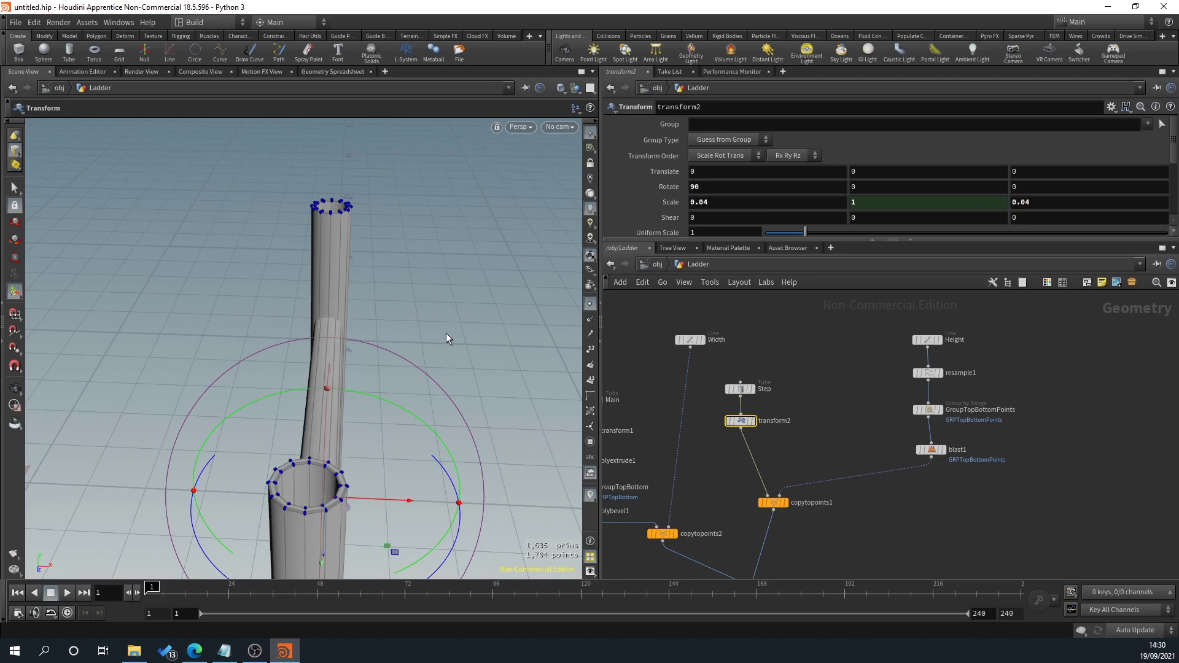
# Step: Try a length of 0.5 on the Width line and settle on 0.7
pyautogui.moveTo(451, 338); pyautogui.dragTo(376, 379)
pyautogui.moveTo(380, 379); pyautogui.dragTo(399, 383, button='right')
pyautogui.moveTo(399, 383); pyautogui.dragTo(403, 393)
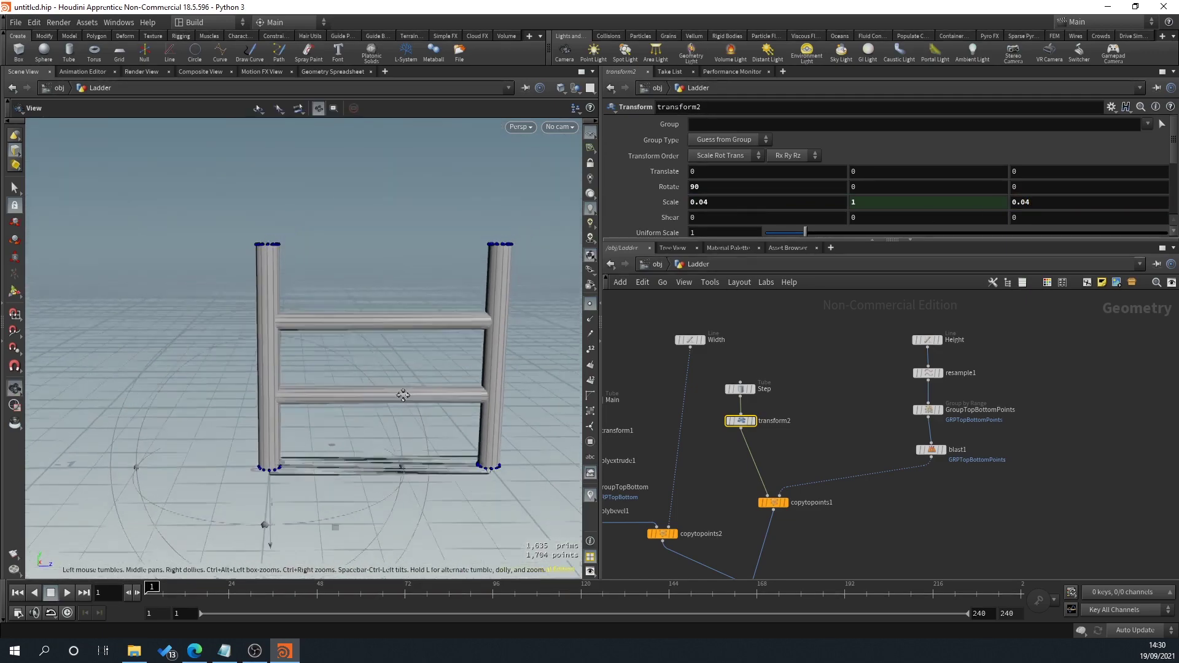
pyautogui.click(691, 340)
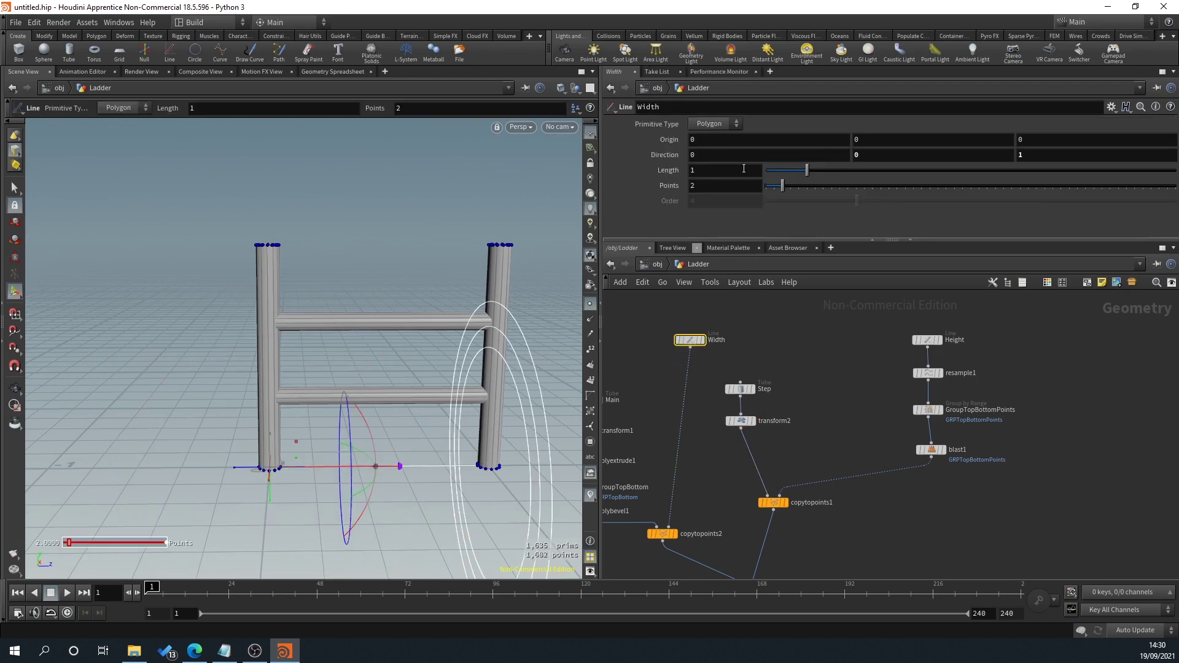
pyautogui.press('Return')
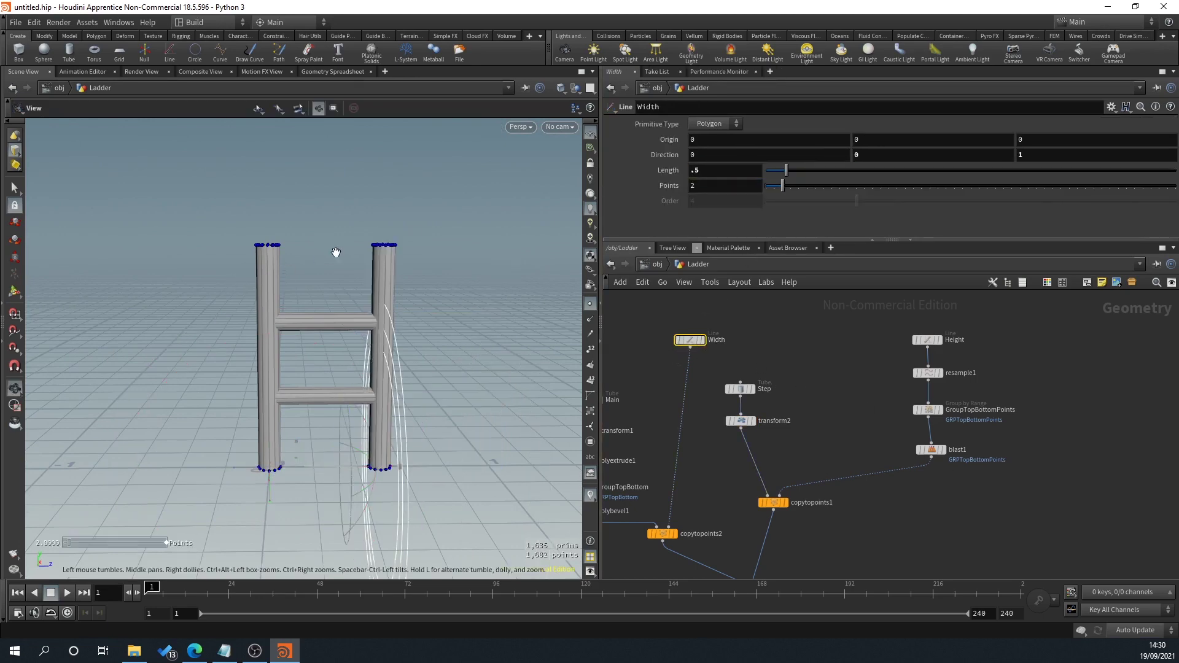
pyautogui.click(721, 170)
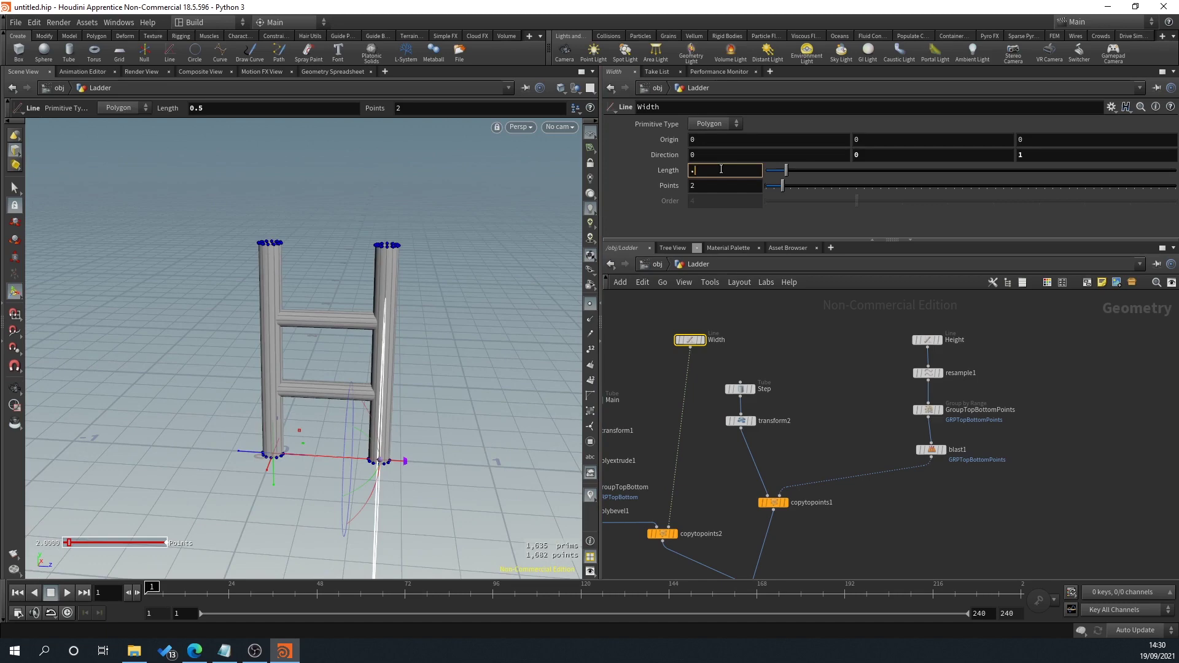
pyautogui.press('Return')
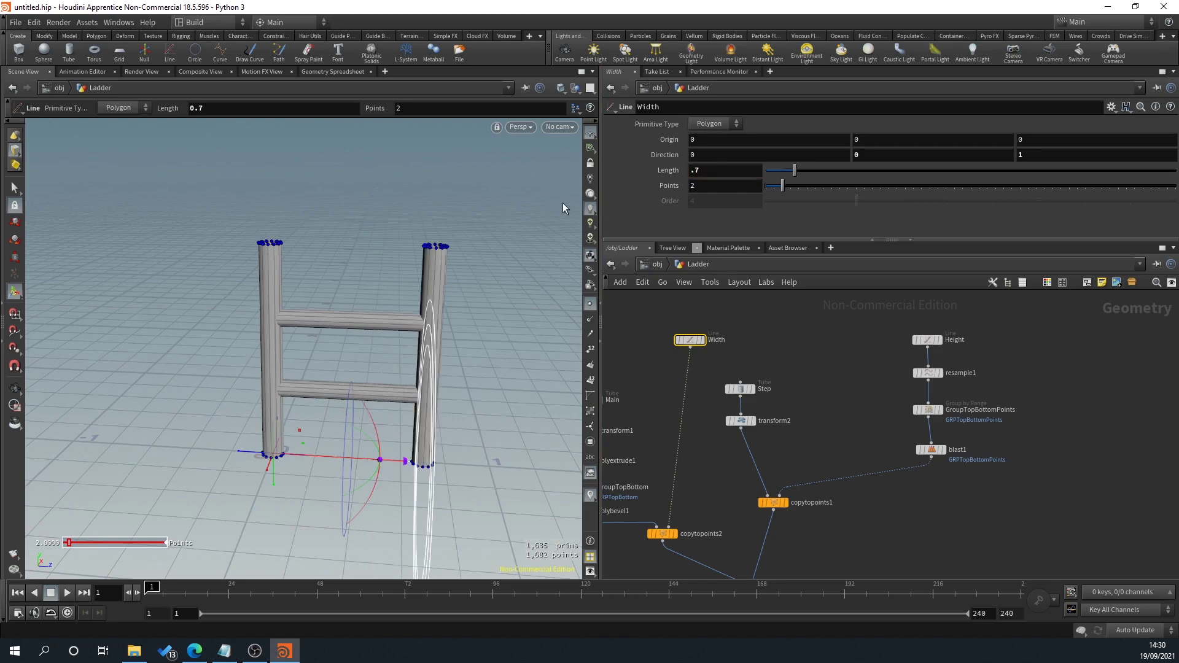
# Step: Set the Height line's length to 10 and view the extended ladder
pyautogui.click(927, 340)
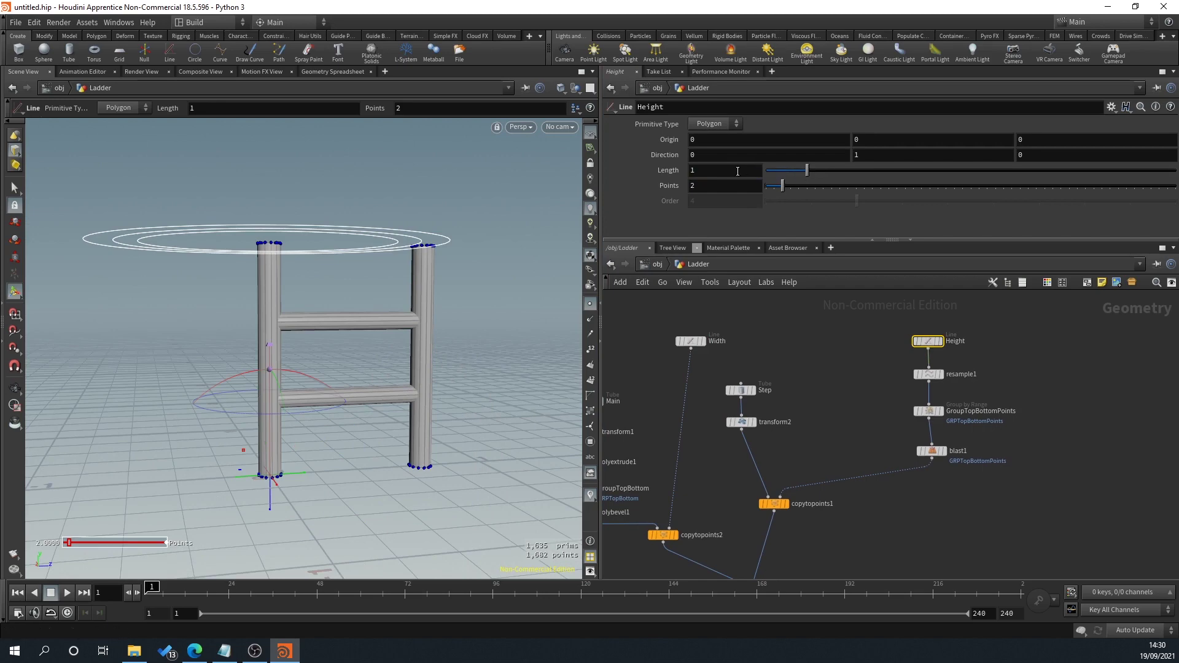
pyautogui.moveTo(739, 170); pyautogui.dragTo(672, 169)
pyautogui.write('10')
pyautogui.press('Return')
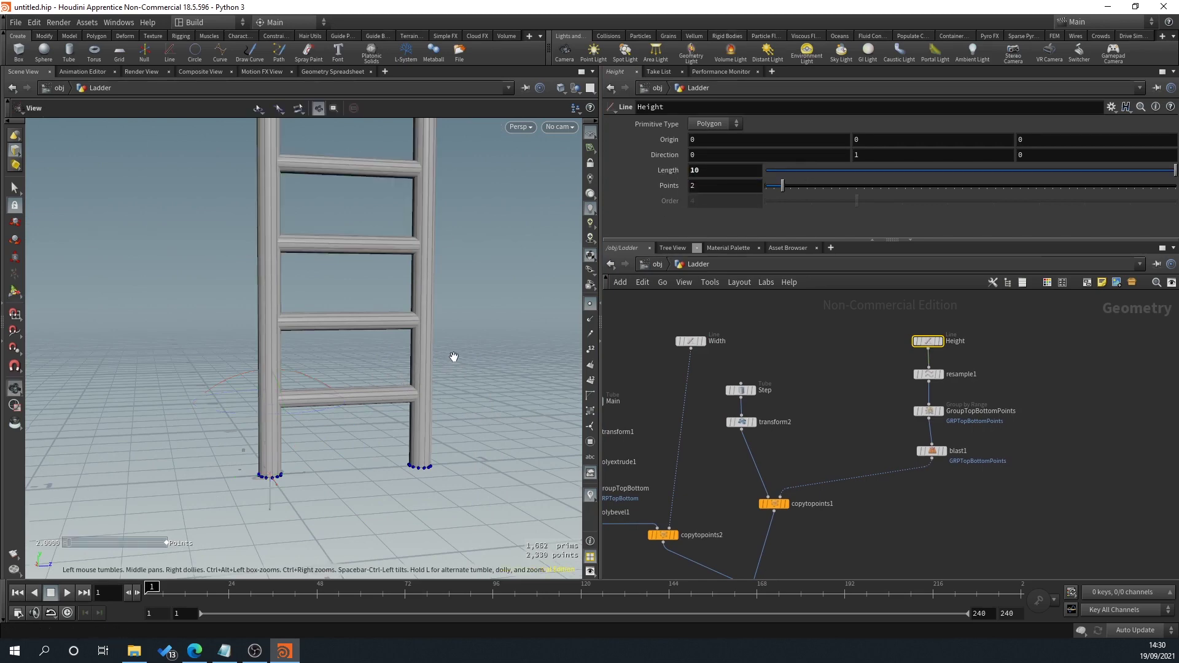
pyautogui.keyDown('alt'); pyautogui.moveTo(453, 358); pyautogui.dragTo(458, 318, button='right'); pyautogui.keyUp('alt')
pyautogui.keyDown('alt'); pyautogui.moveTo(458, 318); pyautogui.dragTo(342, 449, button='middle'); pyautogui.keyUp('alt')
pyautogui.keyDown('alt'); pyautogui.moveTo(388, 360); pyautogui.dragTo(387, 424); pyautogui.keyUp('alt')
pyautogui.press('Return')
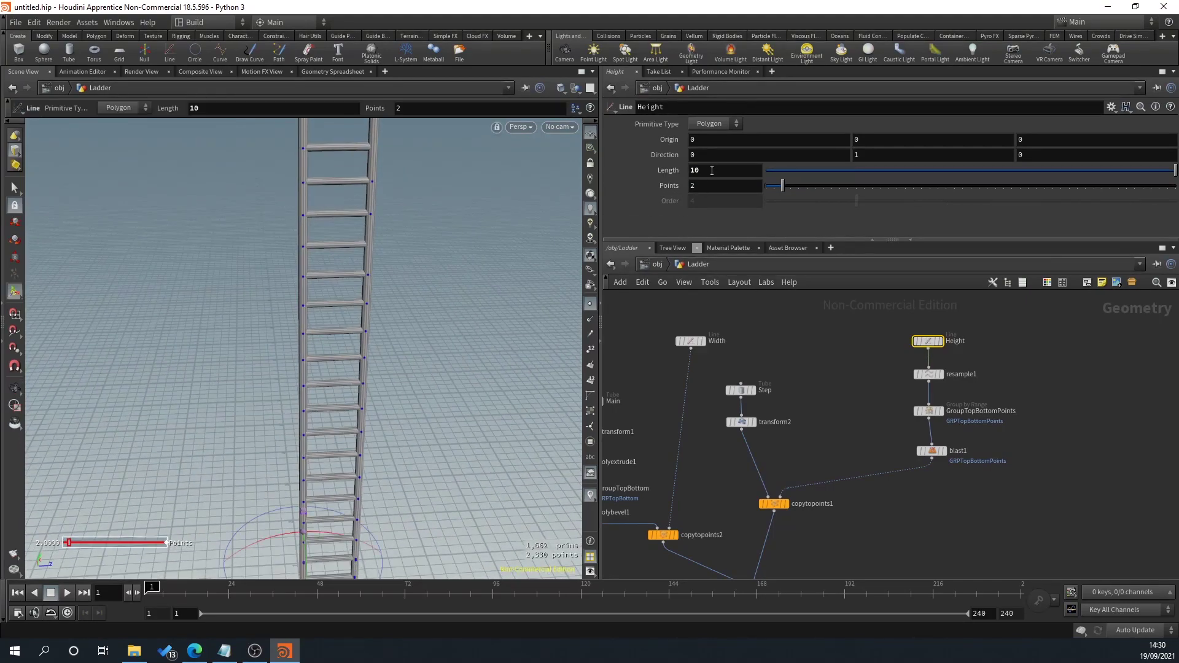
# Step: Reduce the Height line's length to 5
pyautogui.doubleClick(718, 170)
pyautogui.write('5')
pyautogui.press('Return')
pyautogui.press('Escape')
pyautogui.moveTo(415, 483); pyautogui.dragTo(408, 376)
pyautogui.press('Return')
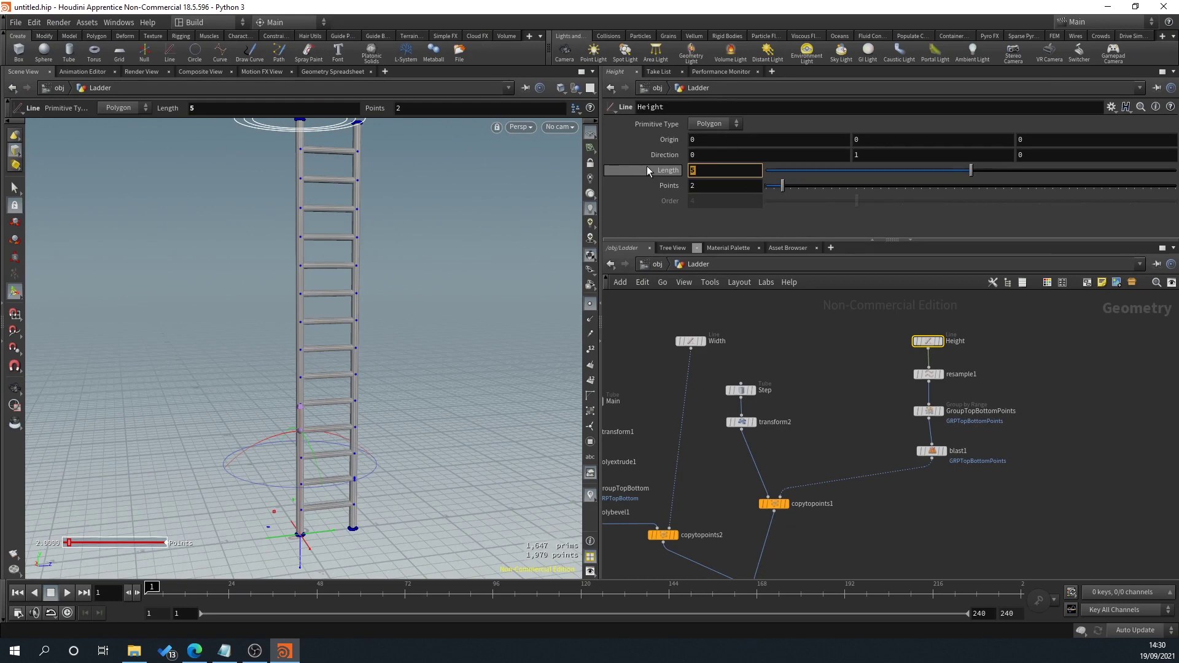
# Step: Set the Height line's length to 3
pyautogui.write('3')
pyautogui.press('Return')
pyautogui.press('Escape')
pyautogui.moveTo(473, 345); pyautogui.dragTo(372, 339)
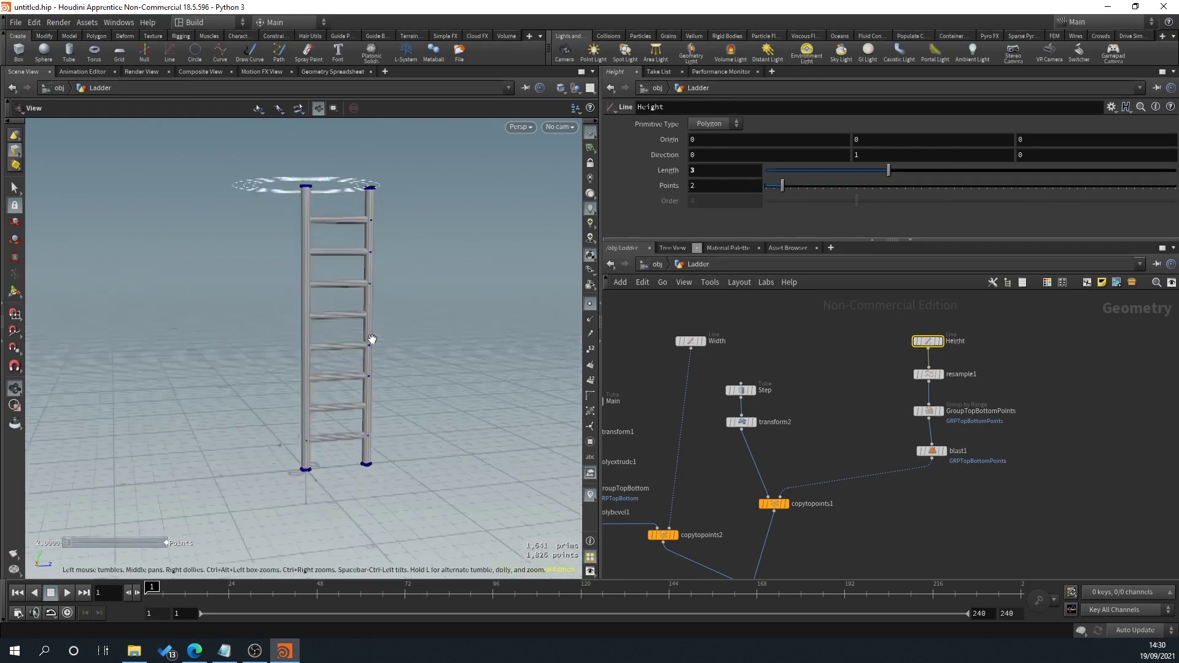
pyautogui.keyDown('alt'); pyautogui.moveTo(372, 339); pyautogui.dragTo(436, 408, button='right'); pyautogui.keyUp('alt')
pyautogui.keyDown('alt'); pyautogui.moveTo(436, 407); pyautogui.dragTo(422, 398); pyautogui.keyUp('alt')
# Step: Set the segment length of resample1 to 0.3
pyautogui.moveTo(806, 417); pyautogui.dragTo(846, 387, button='middle')
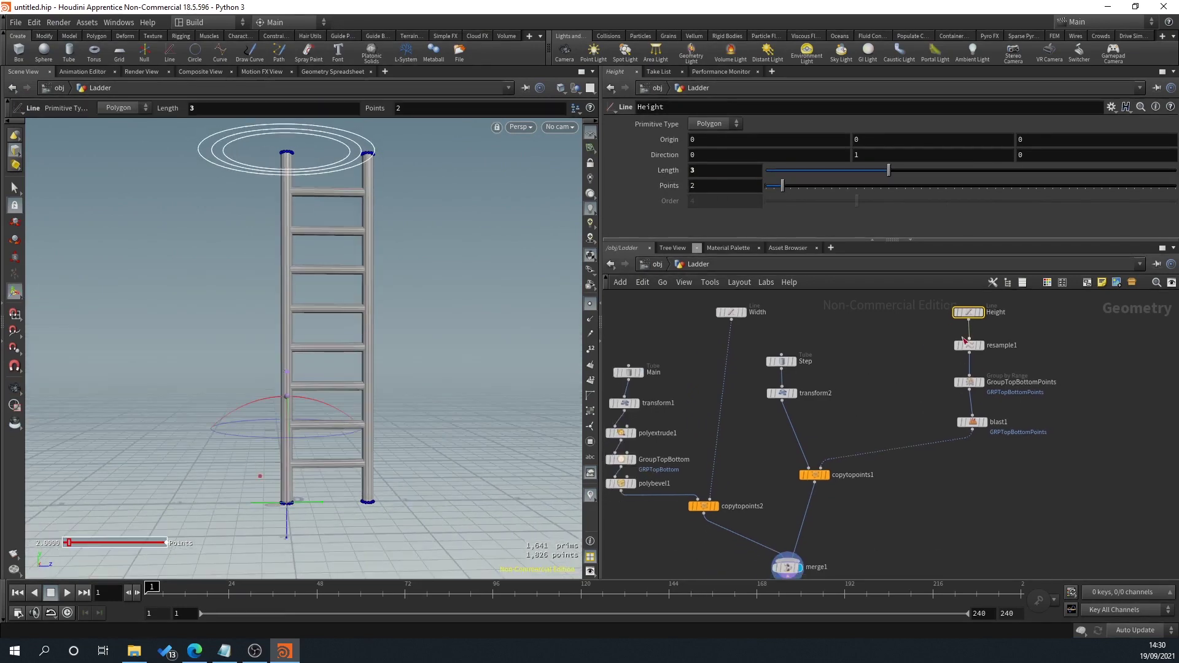
pyautogui.click(970, 345)
pyautogui.click(729, 212)
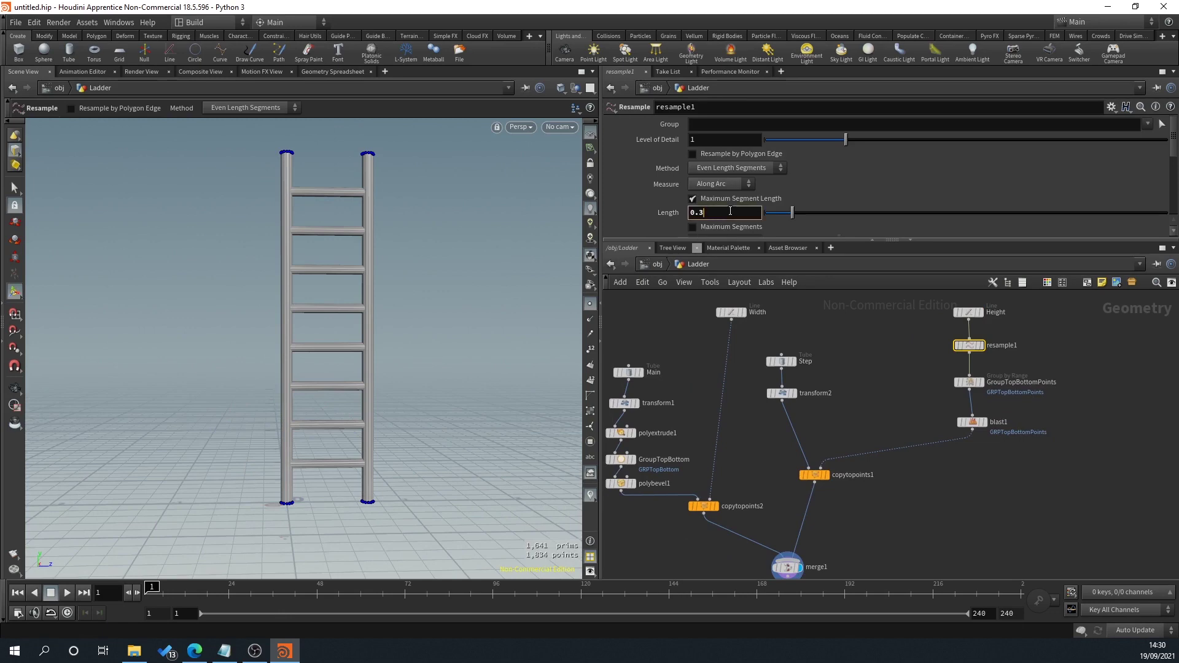
pyautogui.write('0.3')
pyautogui.press('Return')
# Step: Change the maximum segment length of resample1 to 0.4 to widen the gaps between steps
pyautogui.click(727, 210)
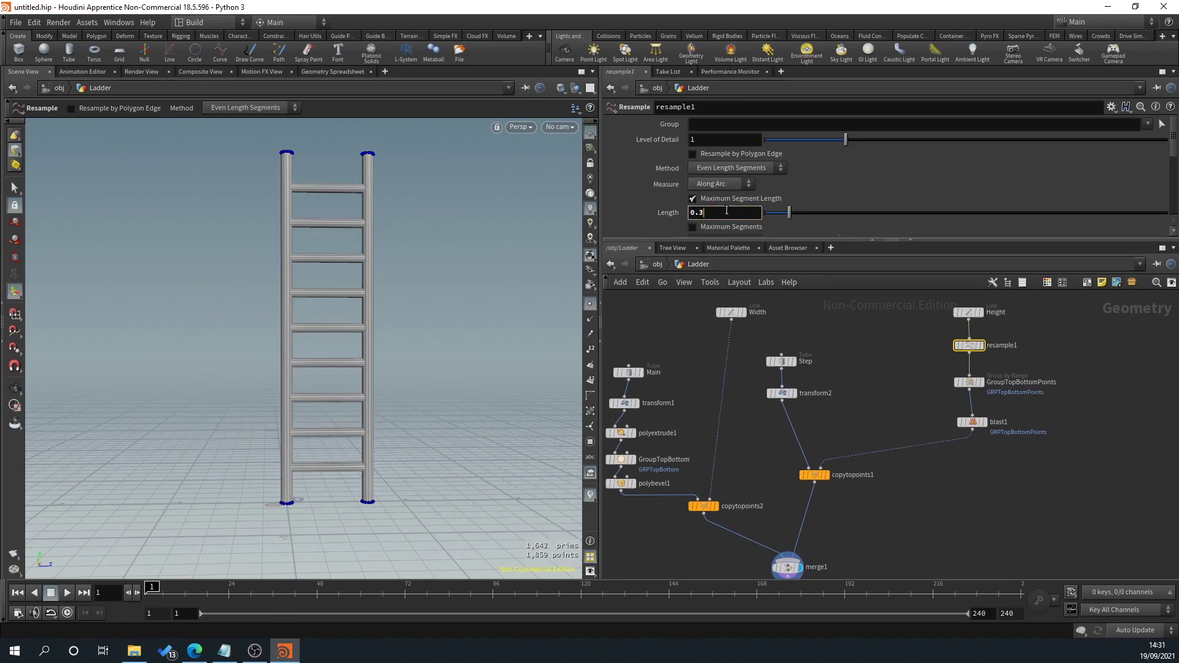
pyautogui.write('4')
pyautogui.press('Return')
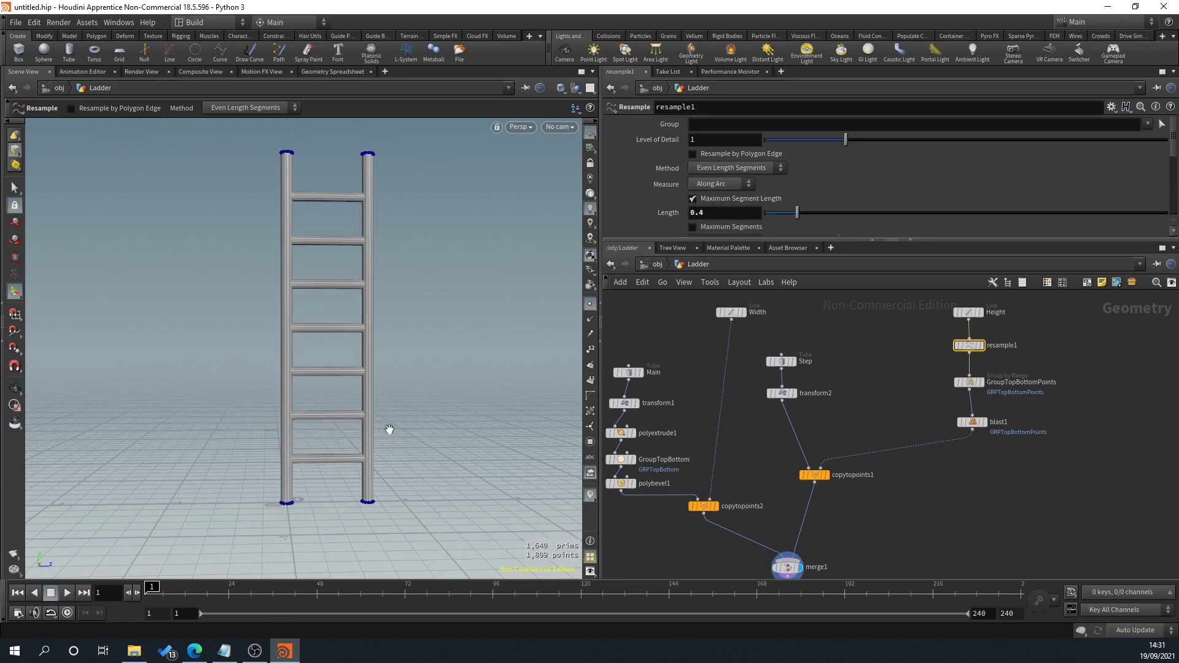
# Step: Try a segment length of 0.451 on resample1 and undo the change
pyautogui.keyDown('alt'); pyautogui.moveTo(389, 429); pyautogui.dragTo(424, 405); pyautogui.keyUp('alt')
pyautogui.keyDown('alt'); pyautogui.moveTo(494, 399); pyautogui.dragTo(456, 390); pyautogui.keyUp('alt')
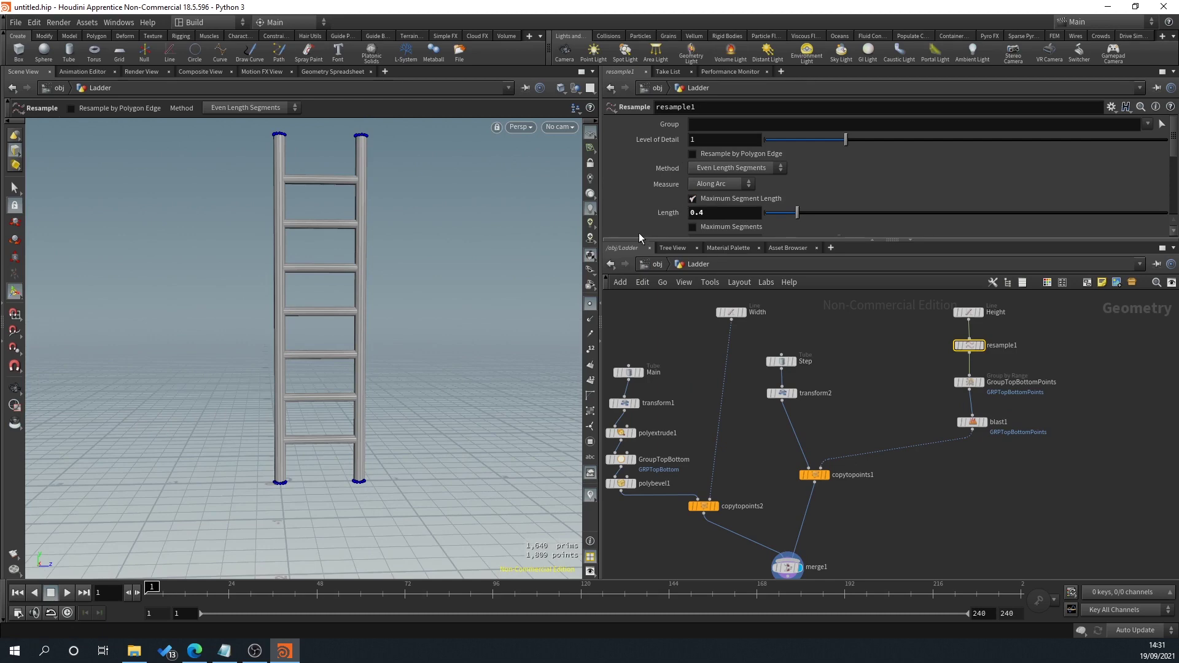
pyautogui.moveTo(796, 212)
pyautogui.mouseDown()
pyautogui.moveTo(786, 215)
pyautogui.moveTo(802, 219)
pyautogui.mouseUp()
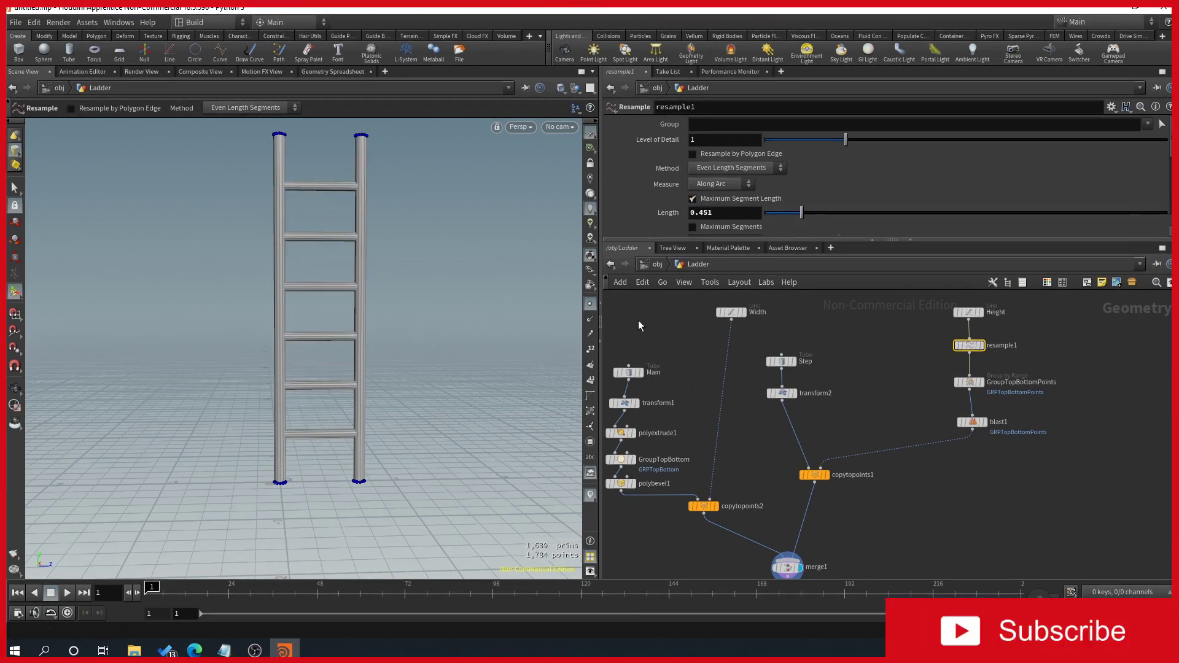
pyautogui.hotkey('ctrl', 'z')
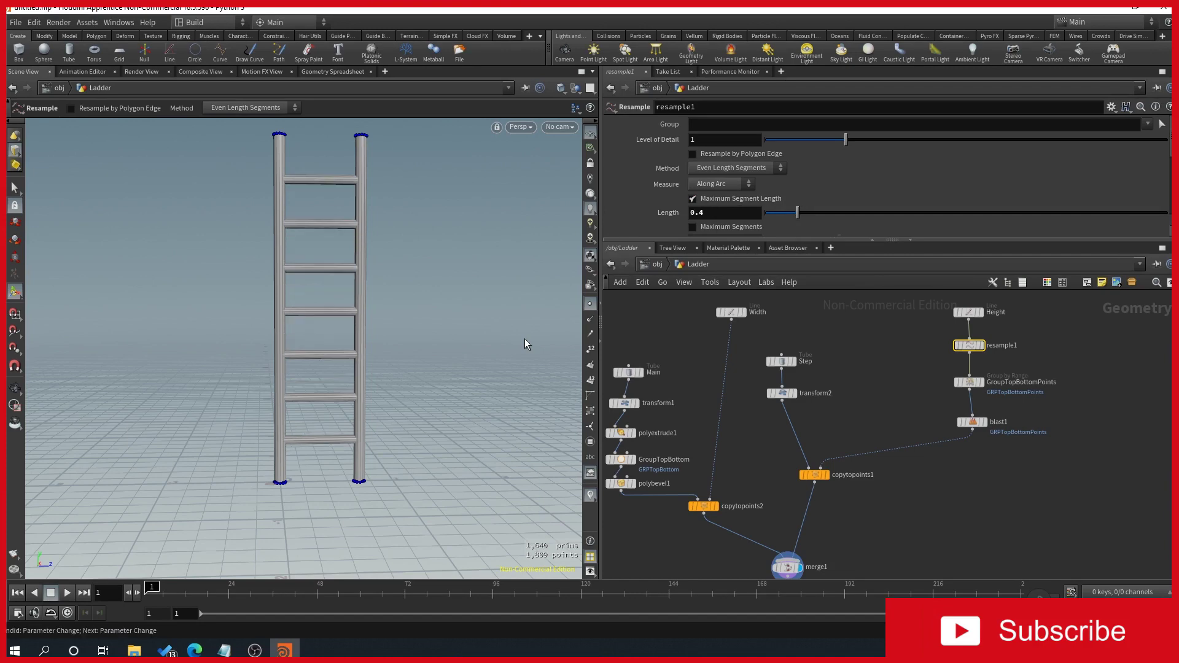